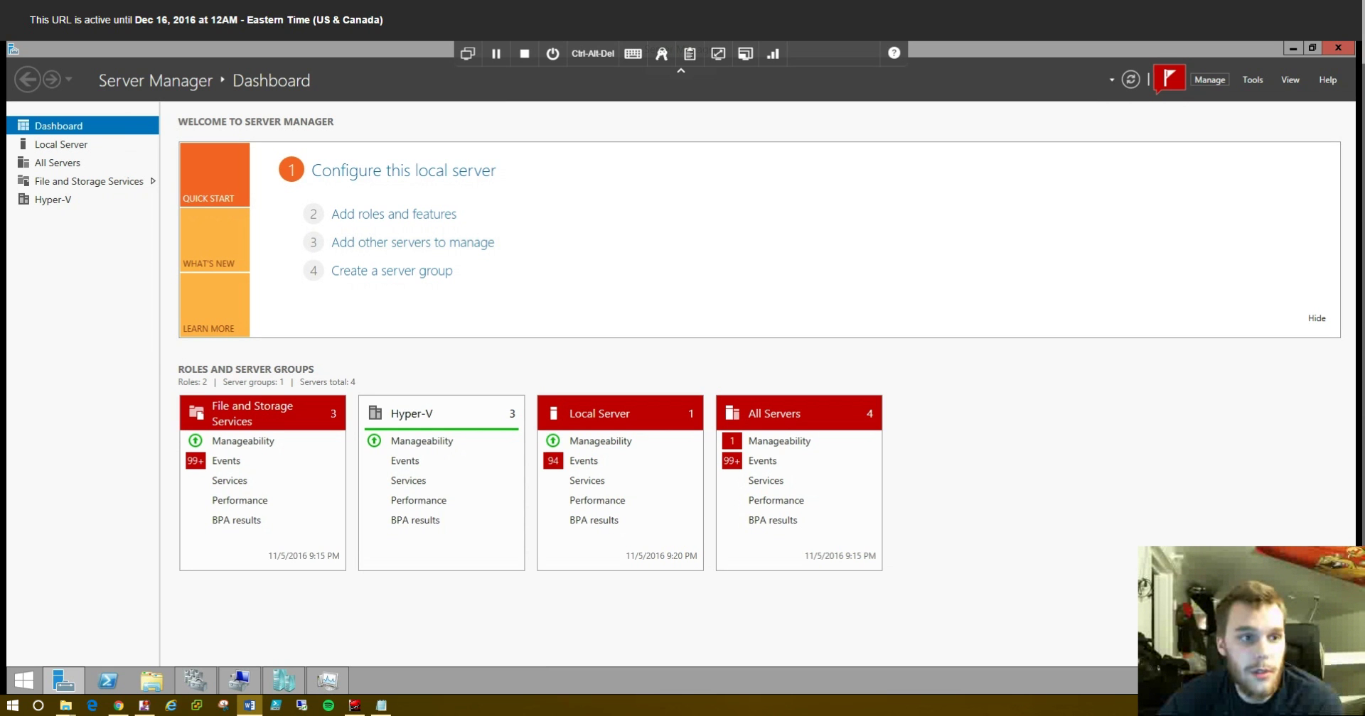
# - Launch Hyper-V Manager from the Tools menu, then return to the Server Manager dashboard
pyautogui.click(1209, 80)
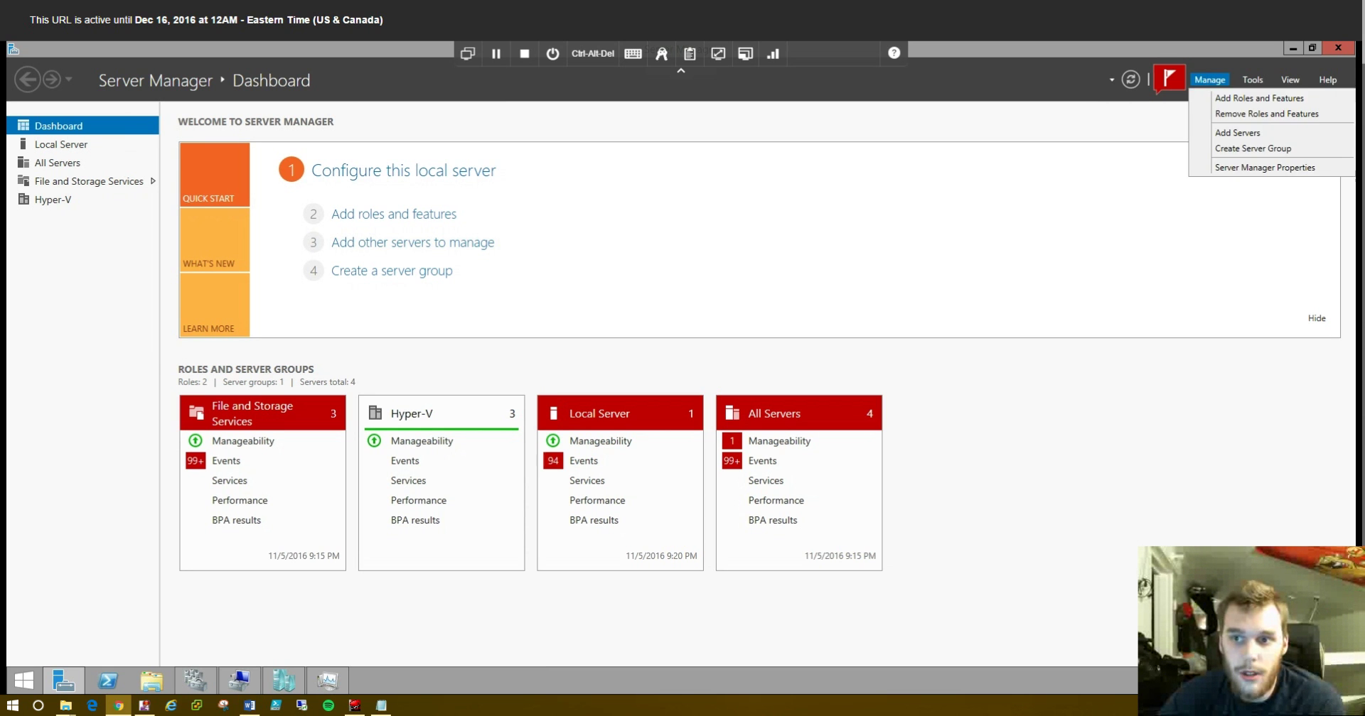
pyautogui.click(1252, 80)
pyautogui.click(1197, 207)
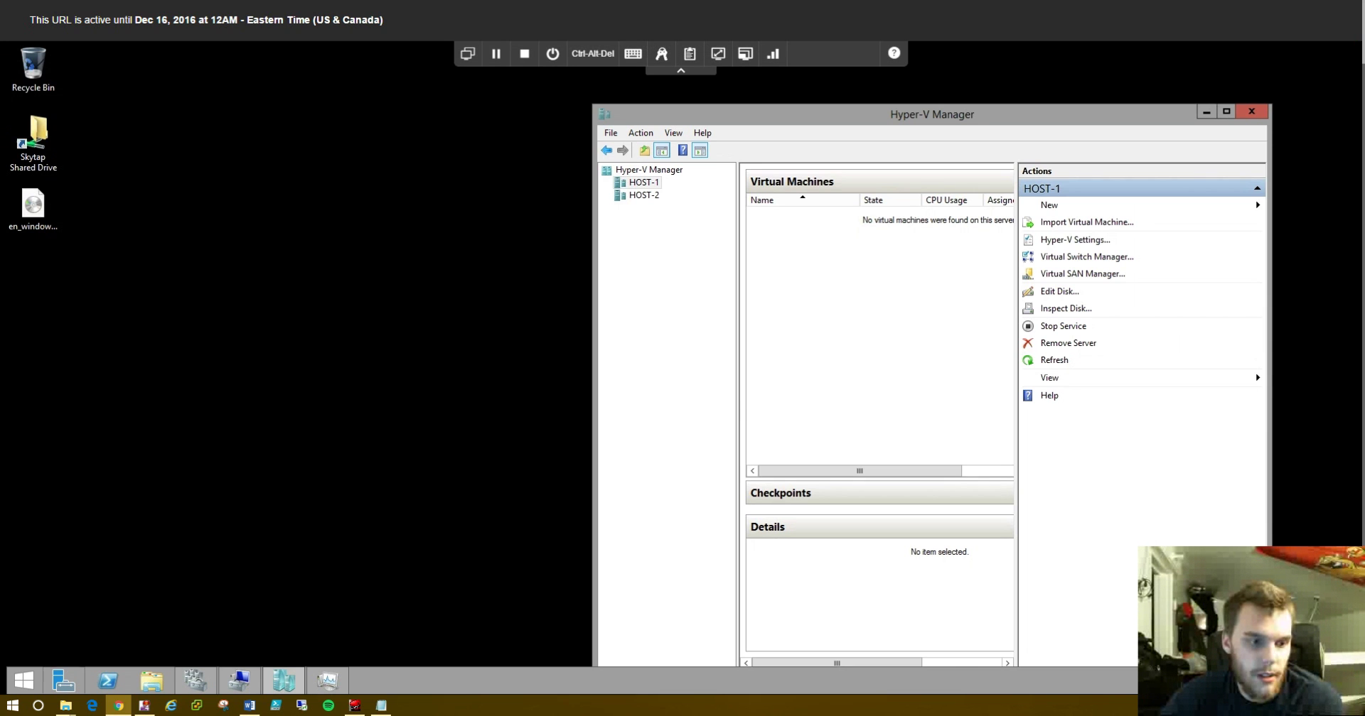
pyautogui.click(64, 681)
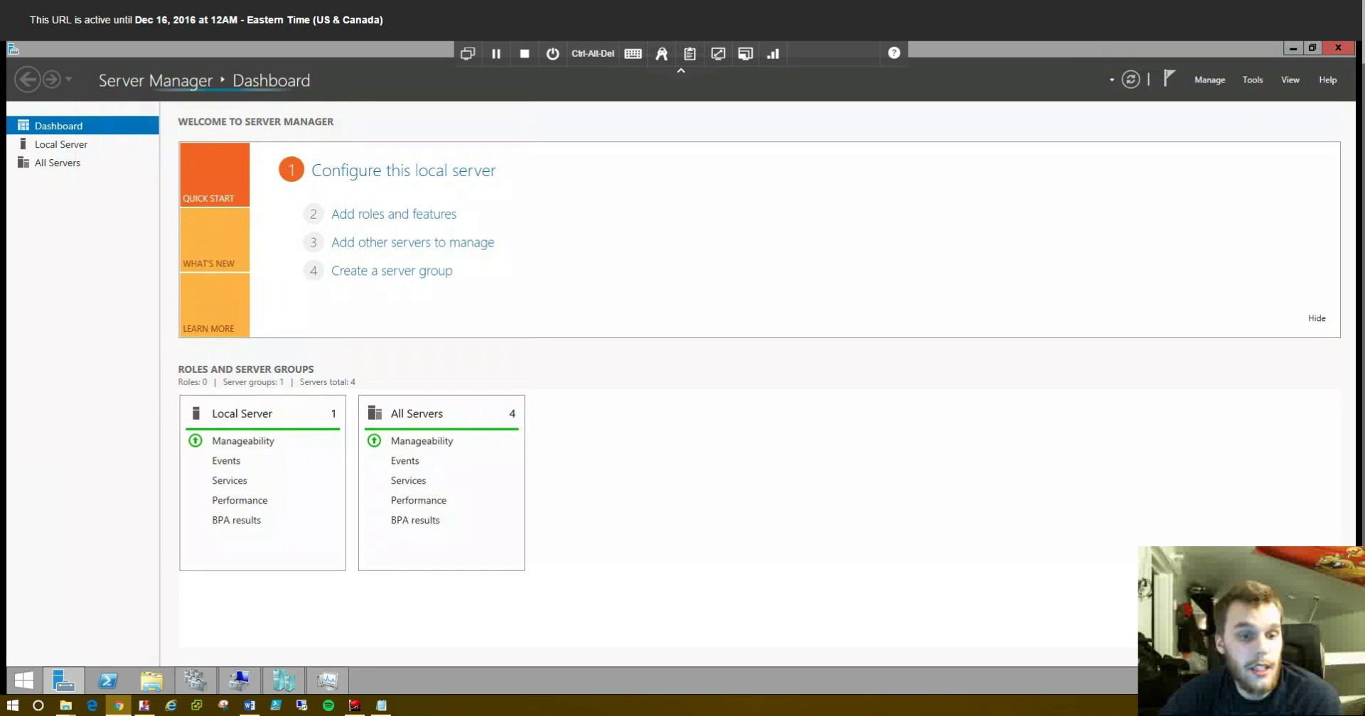
# - Start Add Roles and Features as a role-based installation targeting Host-1.tideyn.local
pyautogui.moveTo(284, 681)
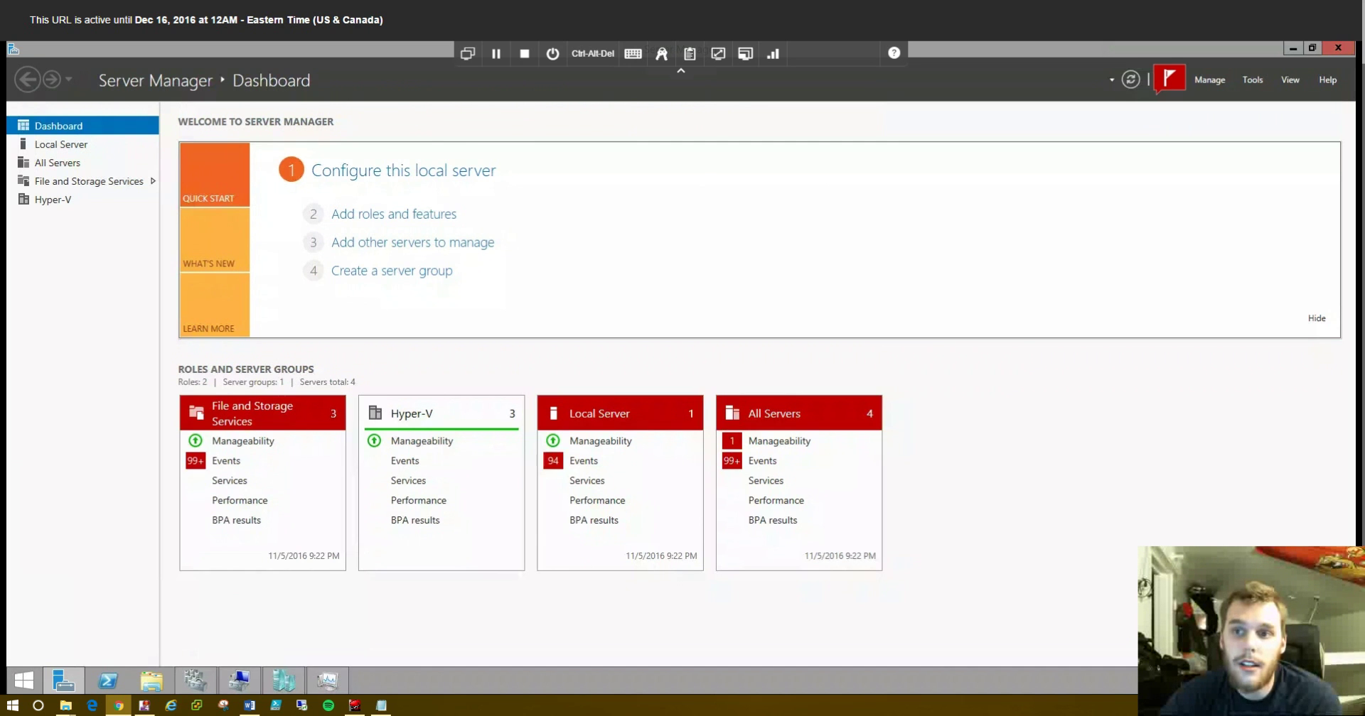
pyautogui.click(1252, 80)
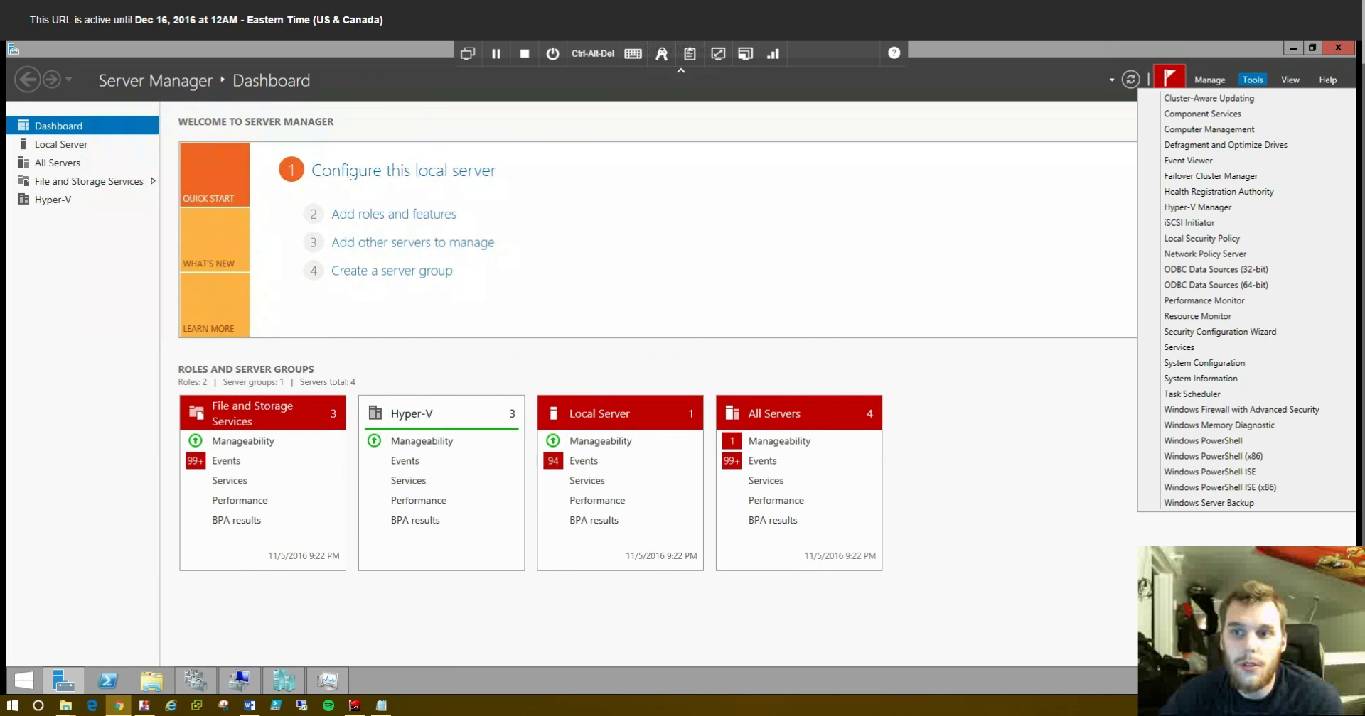
pyautogui.click(1224, 98)
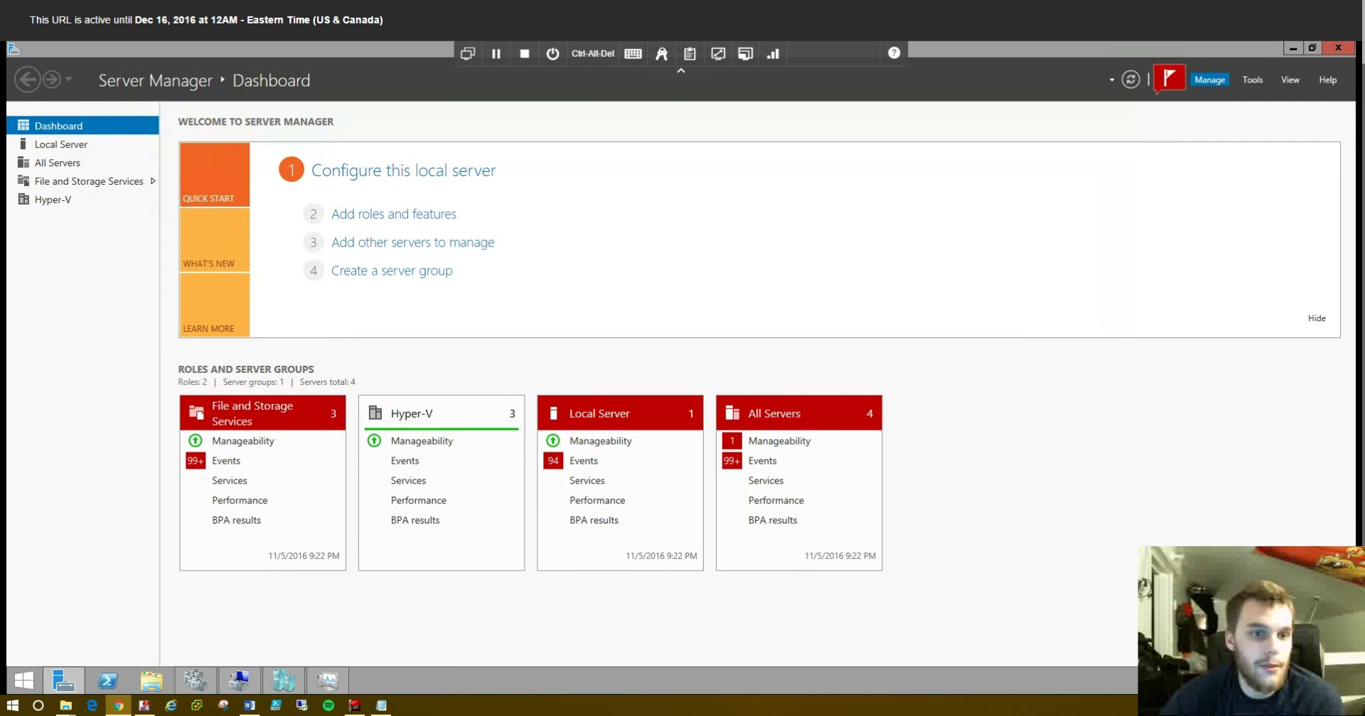
pyautogui.click(411, 441)
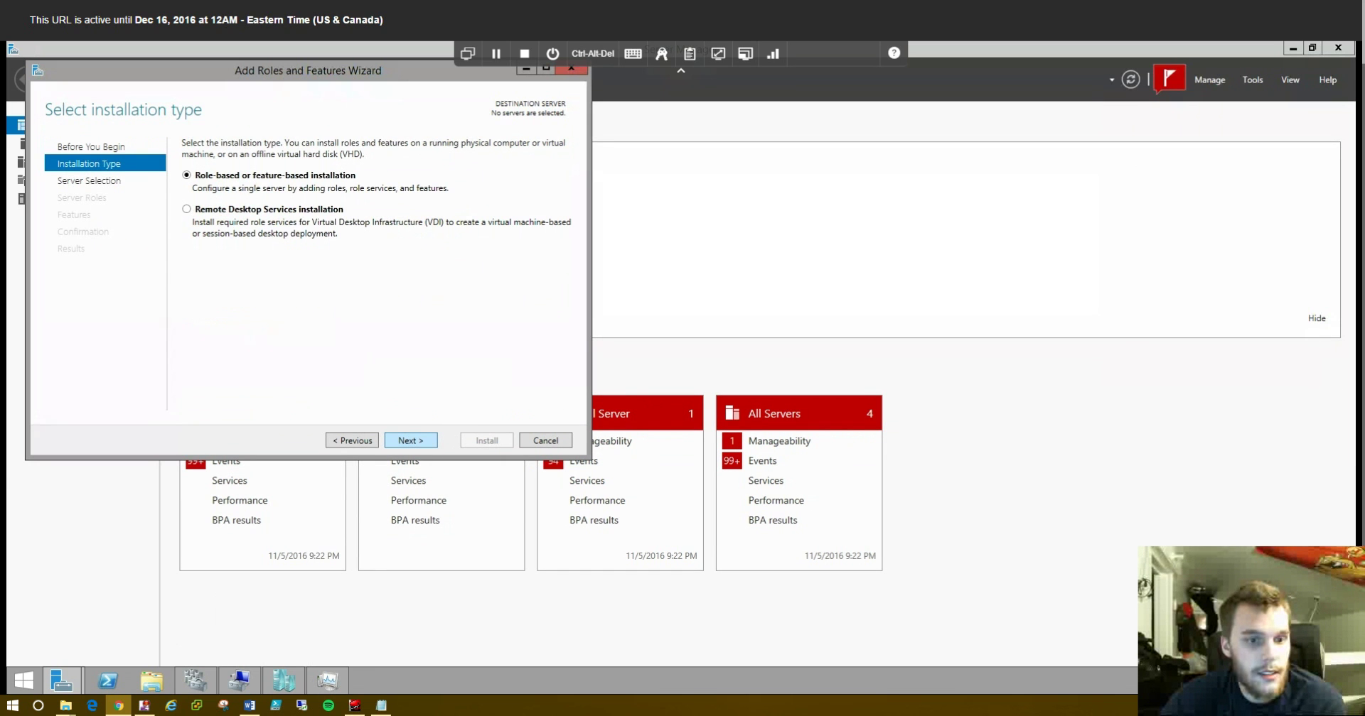
pyautogui.click(410, 441)
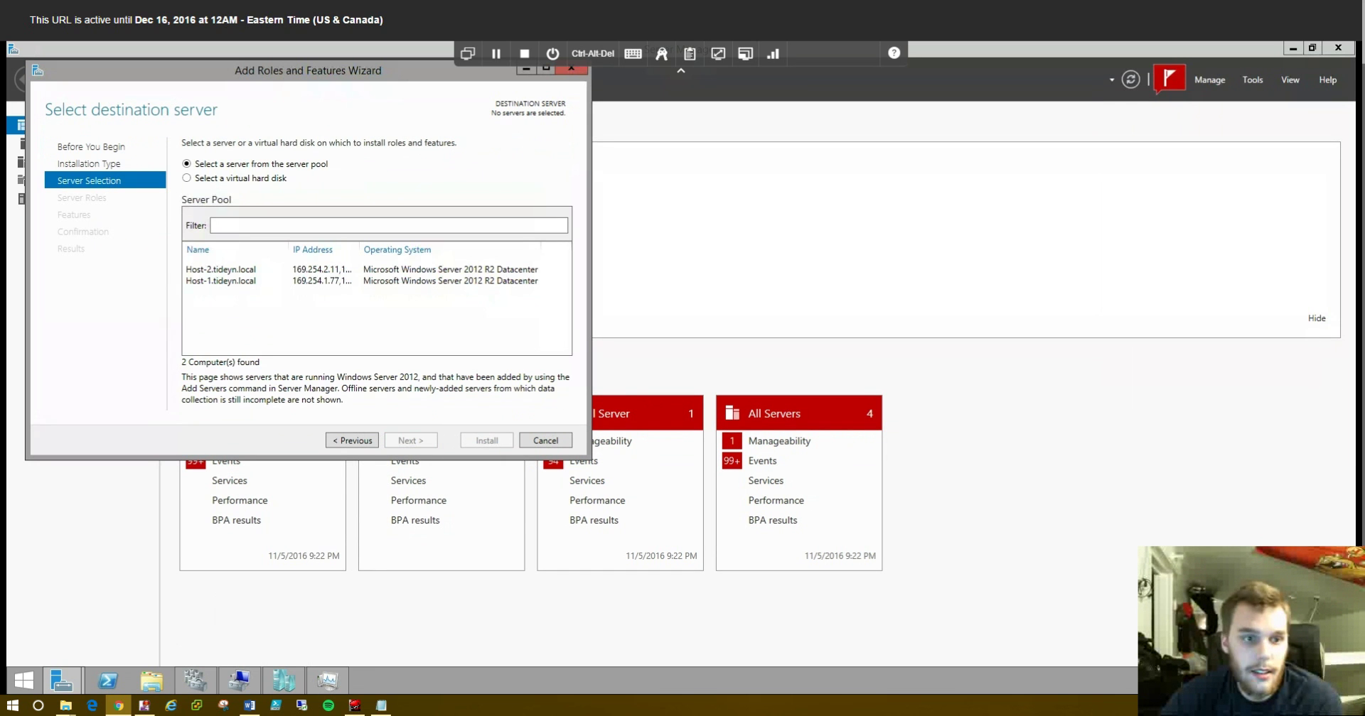
pyautogui.click(220, 281)
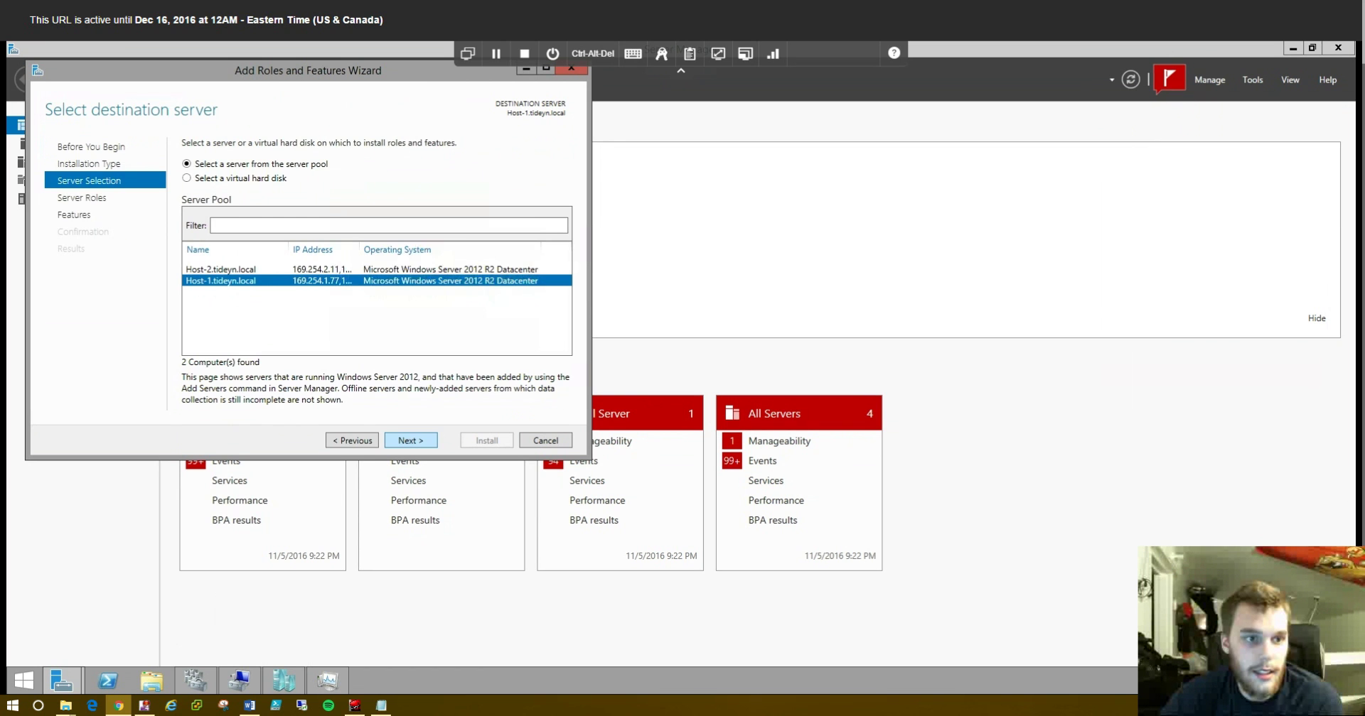
pyautogui.click(410, 441)
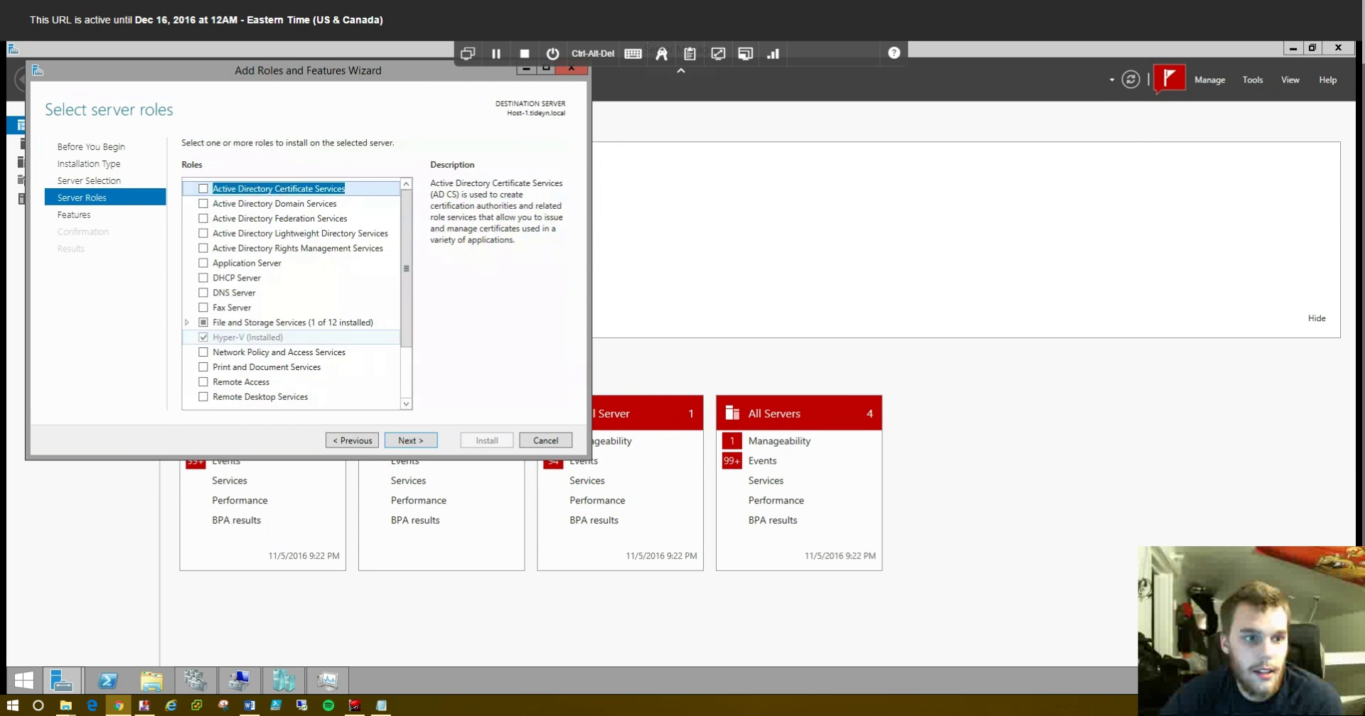
# - Select the Windows Server Backup feature and allow automatic restart if required
pyautogui.scroll(-2, 291, 320)
pyautogui.click(410, 441)
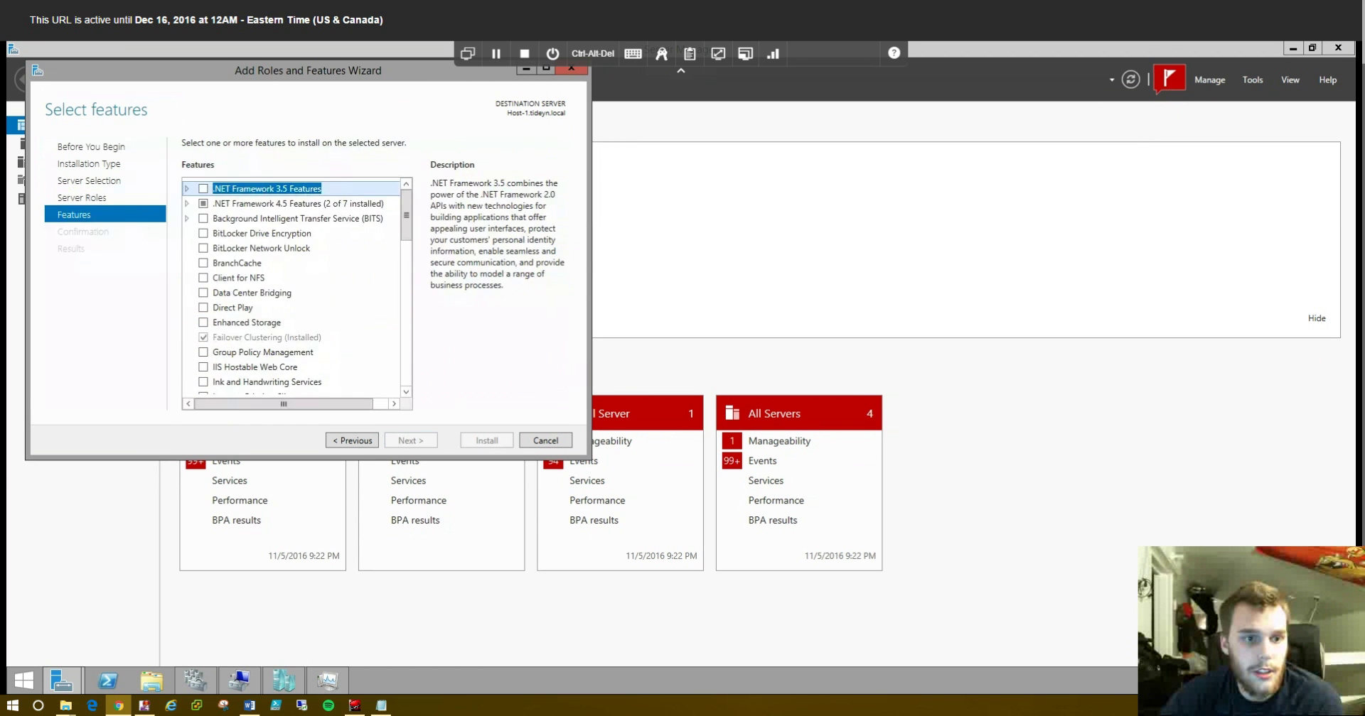
pyautogui.scroll(-10, 292, 320)
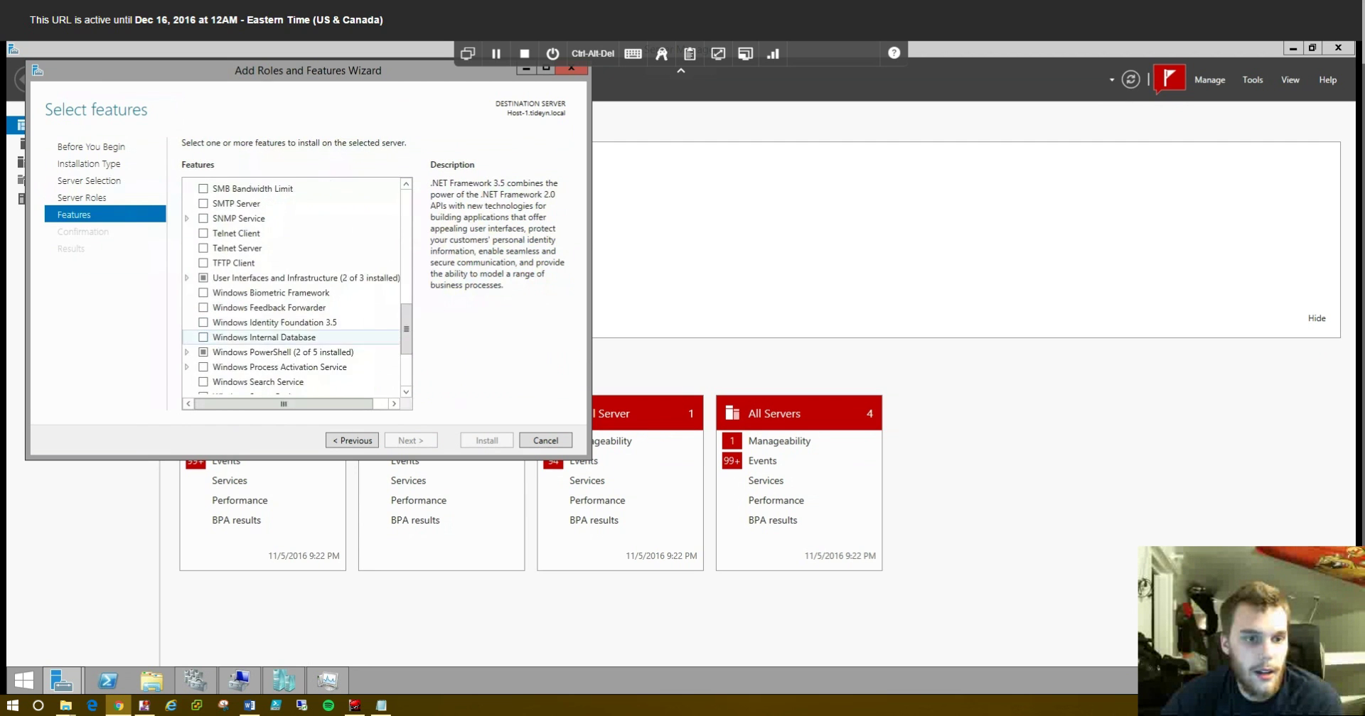
pyautogui.scroll(-3, 292, 355)
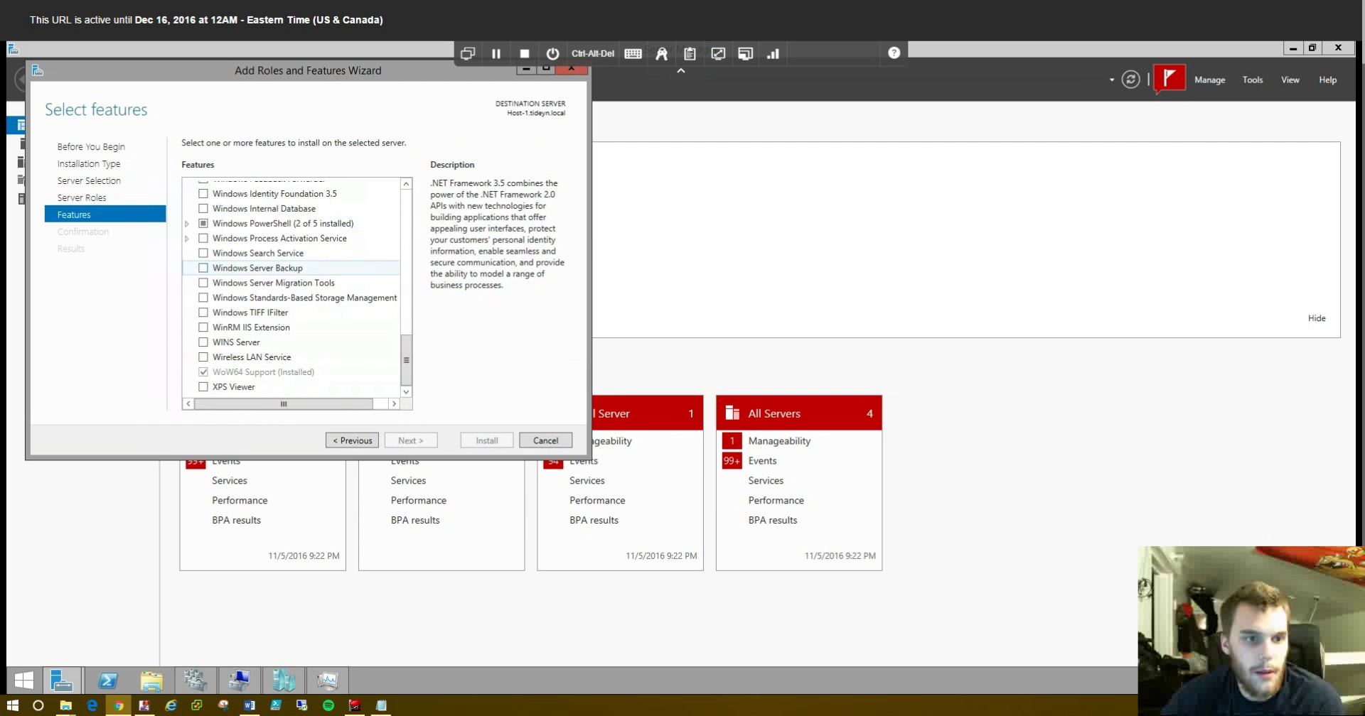
pyautogui.click(203, 268)
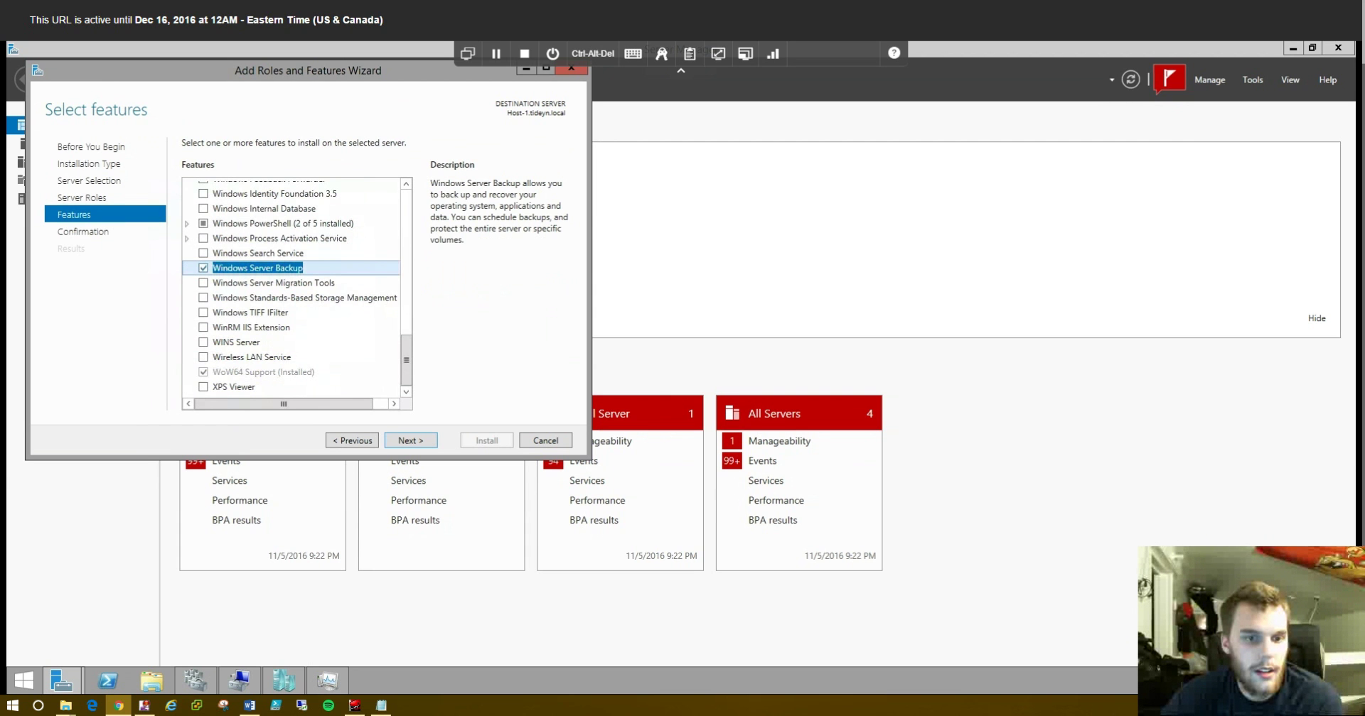
pyautogui.click(410, 441)
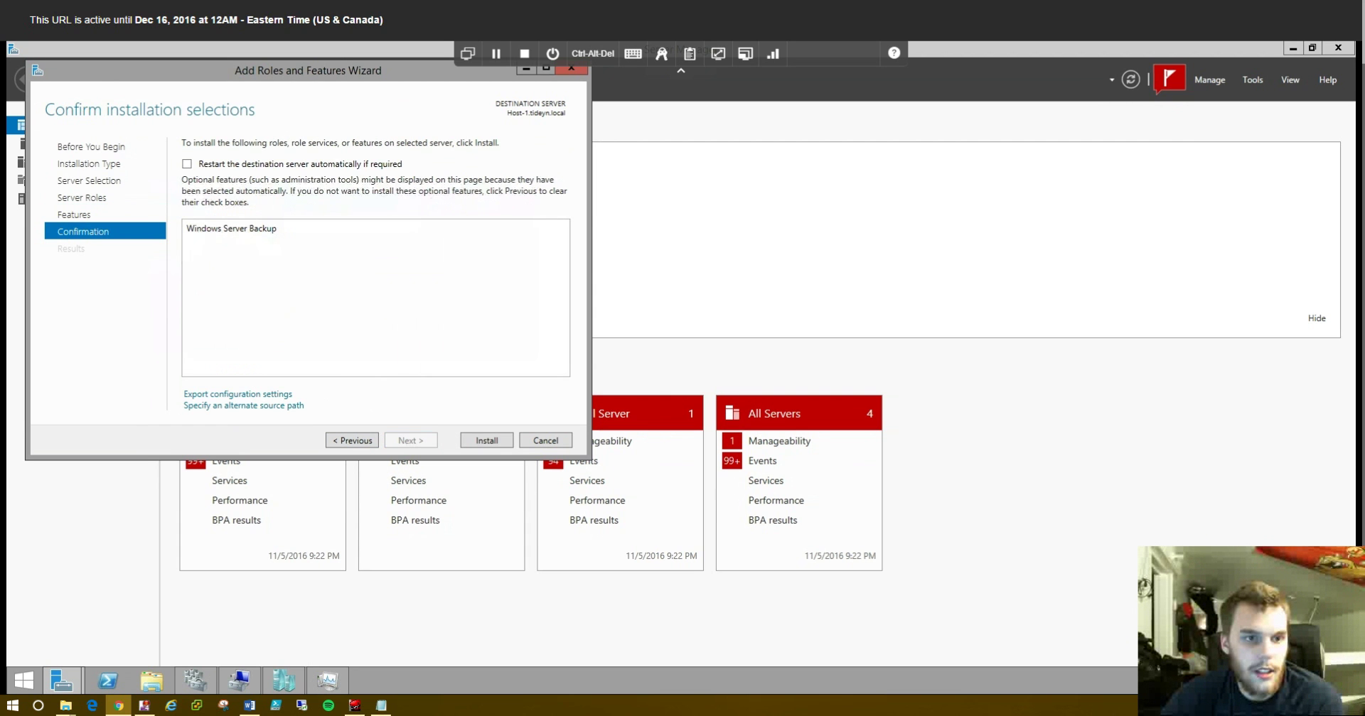
pyautogui.click(187, 163)
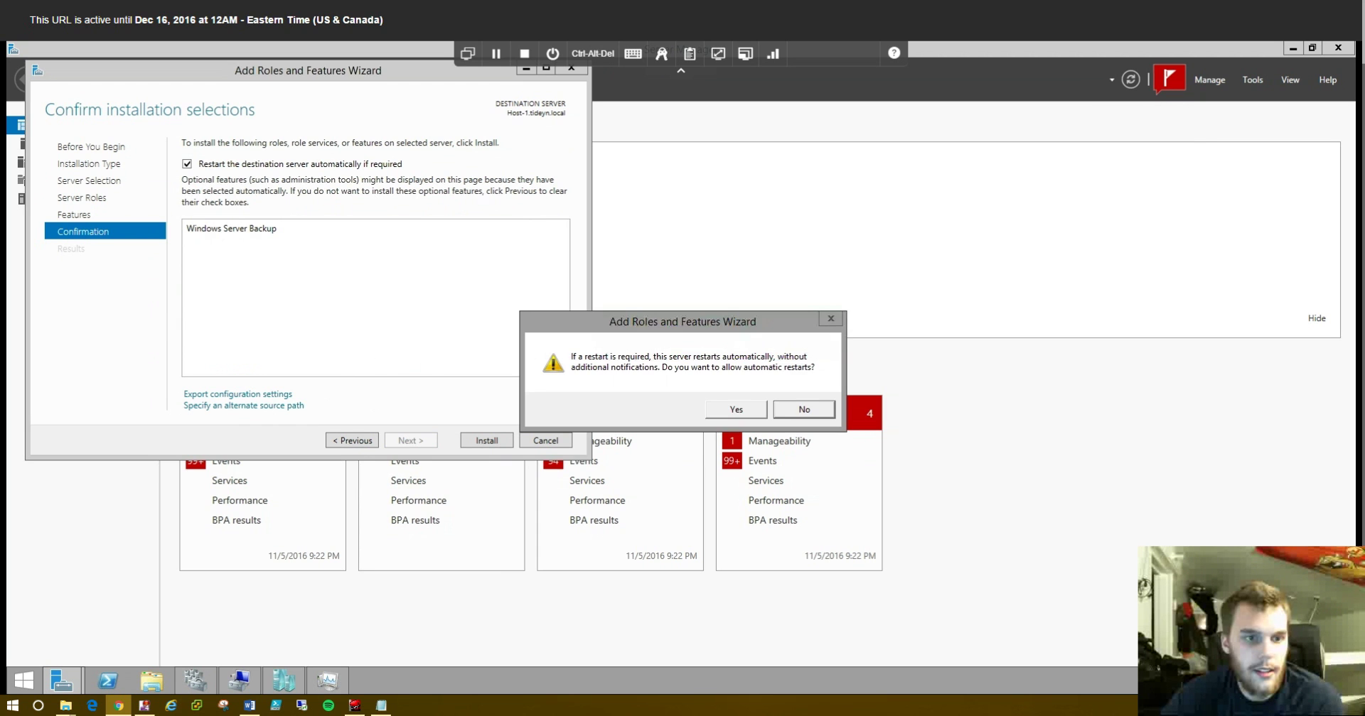
pyautogui.click(736, 409)
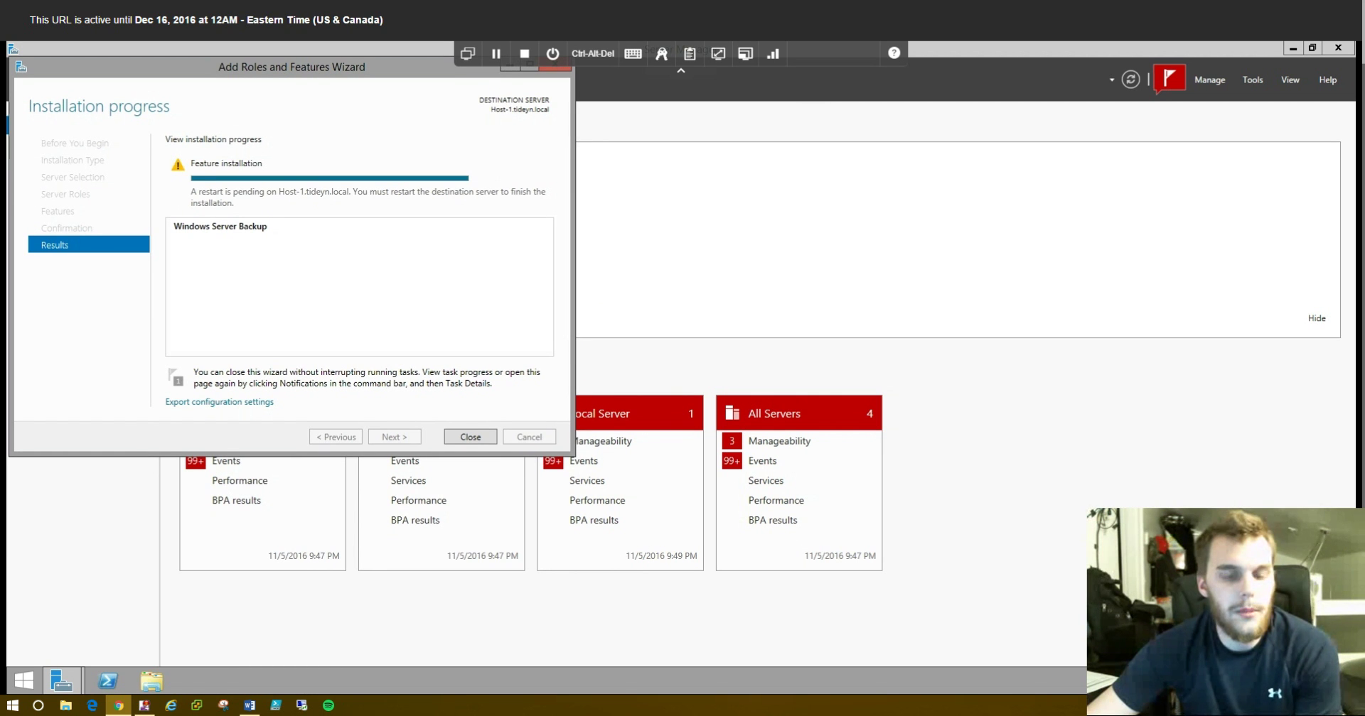
# - Close the finished wizard, launch Windows Server Backup and minimise it
pyautogui.click(470, 436)
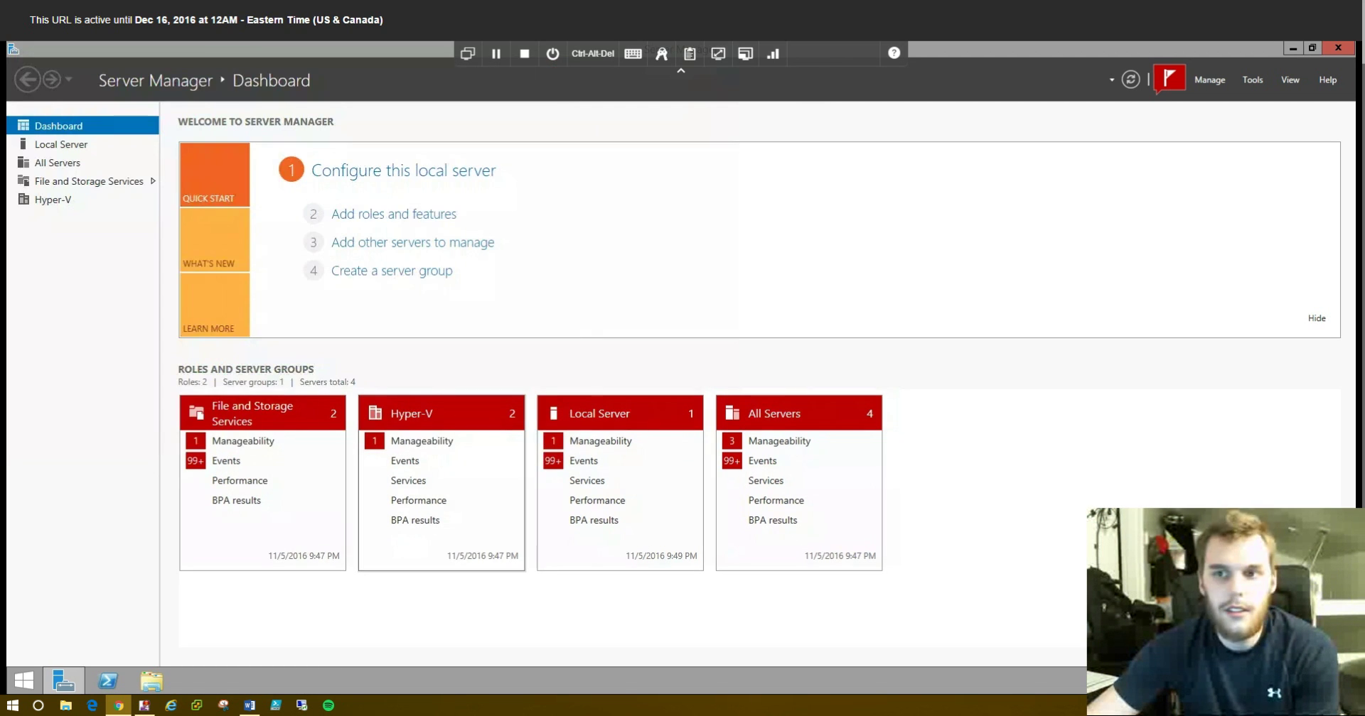
pyautogui.click(1253, 79)
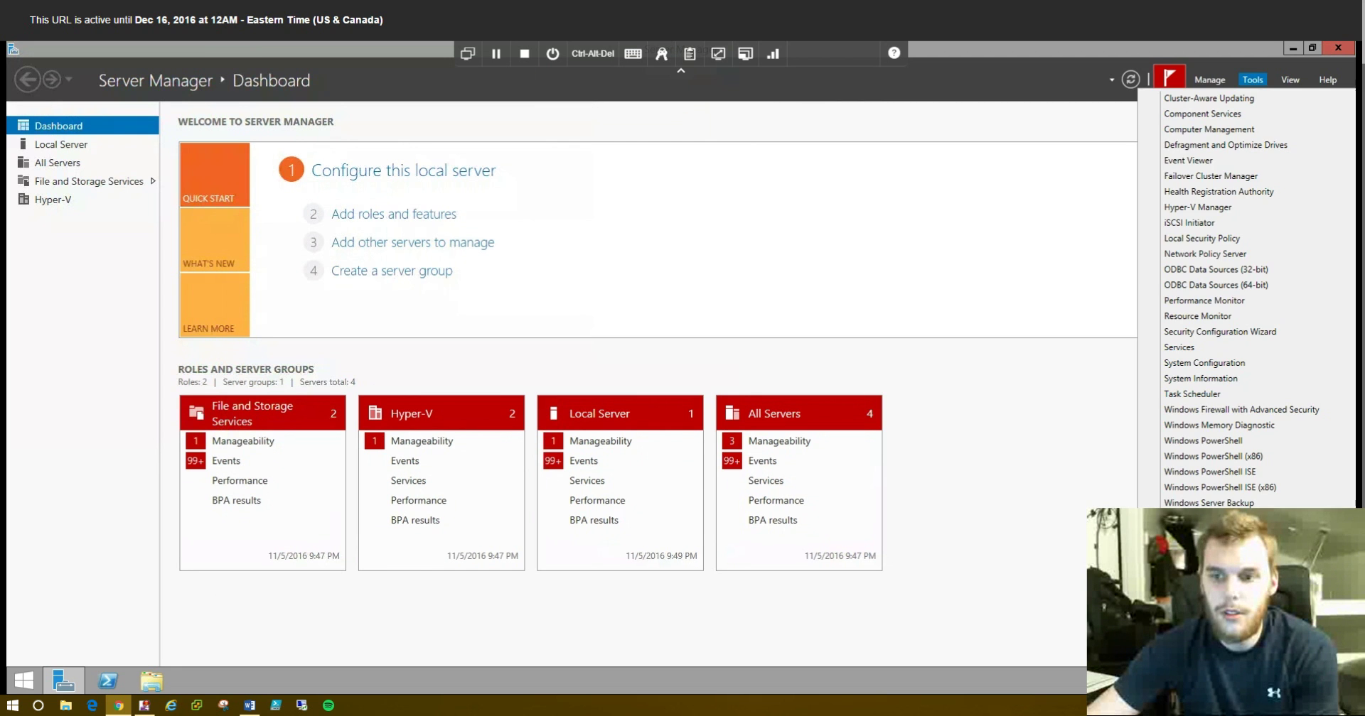
pyautogui.click(1208, 503)
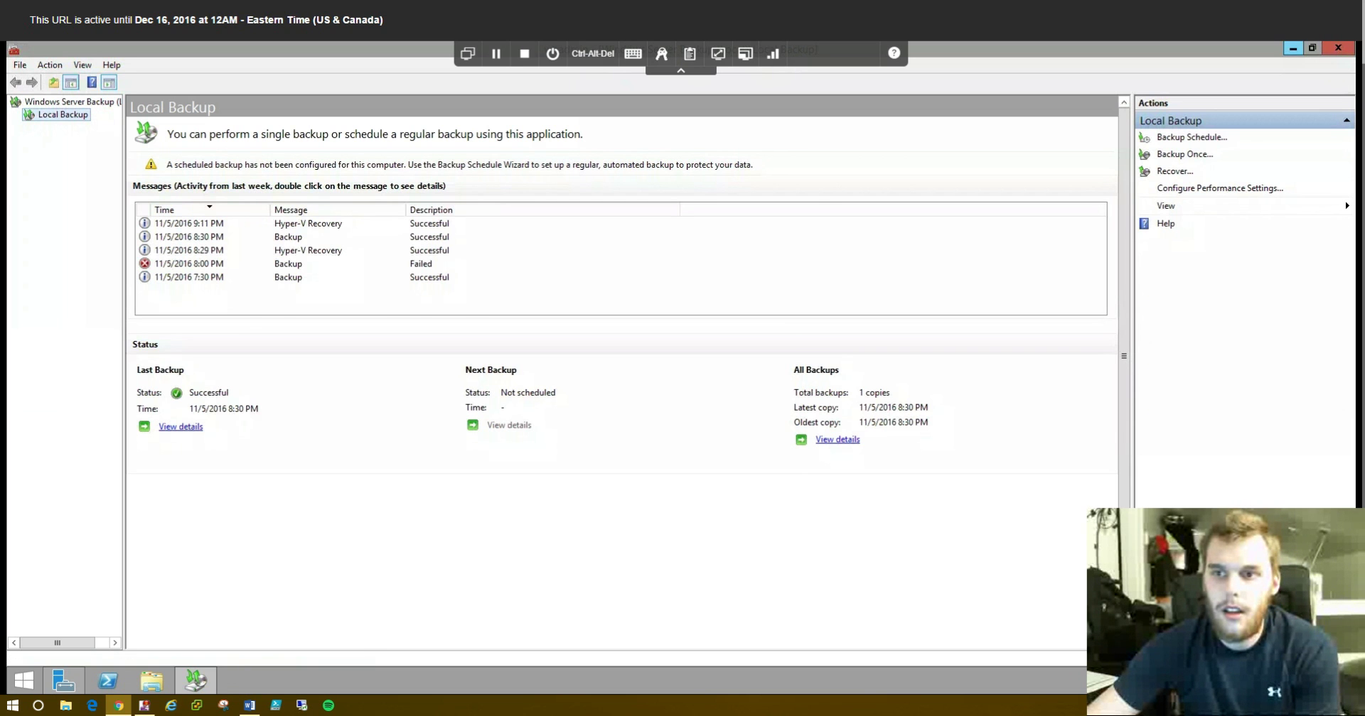
pyautogui.click(1293, 47)
pyautogui.click(1252, 79)
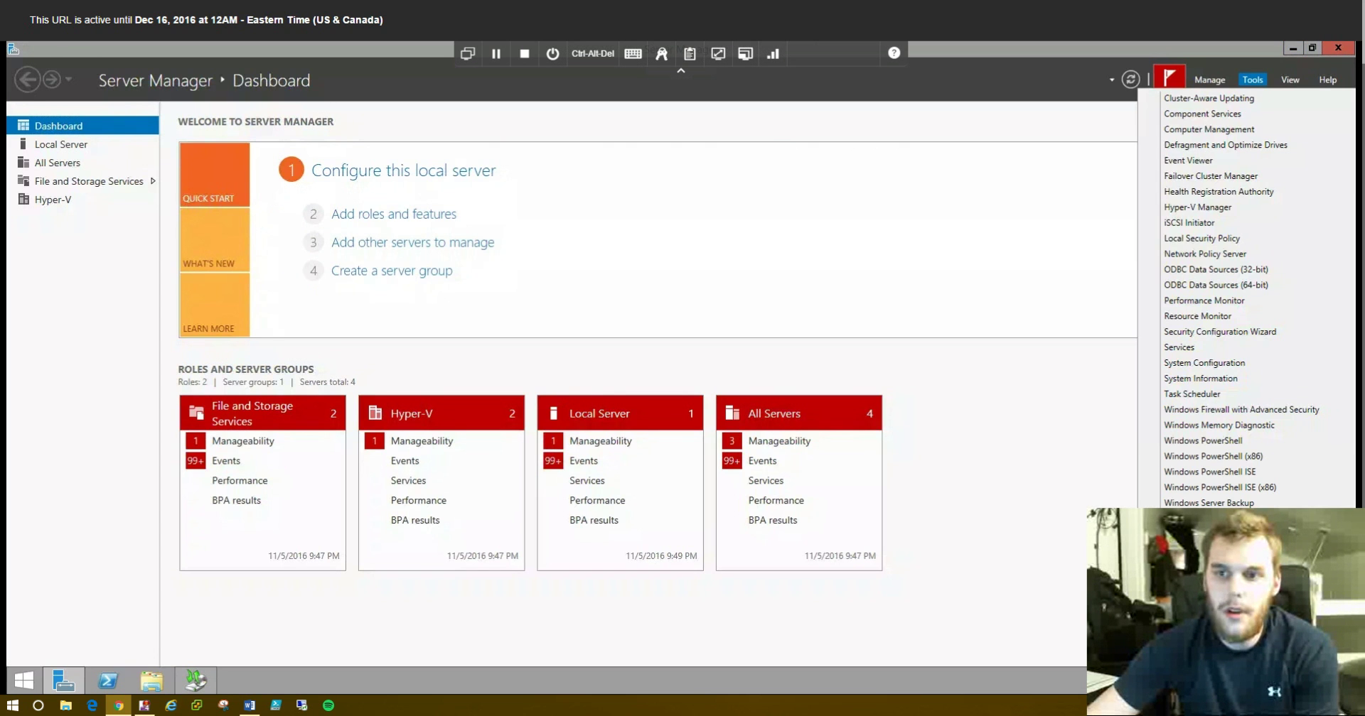
# - Open Hyper-V Manager and start a new virtual machine named WSBDemo on HOST-1
pyautogui.click(1197, 207)
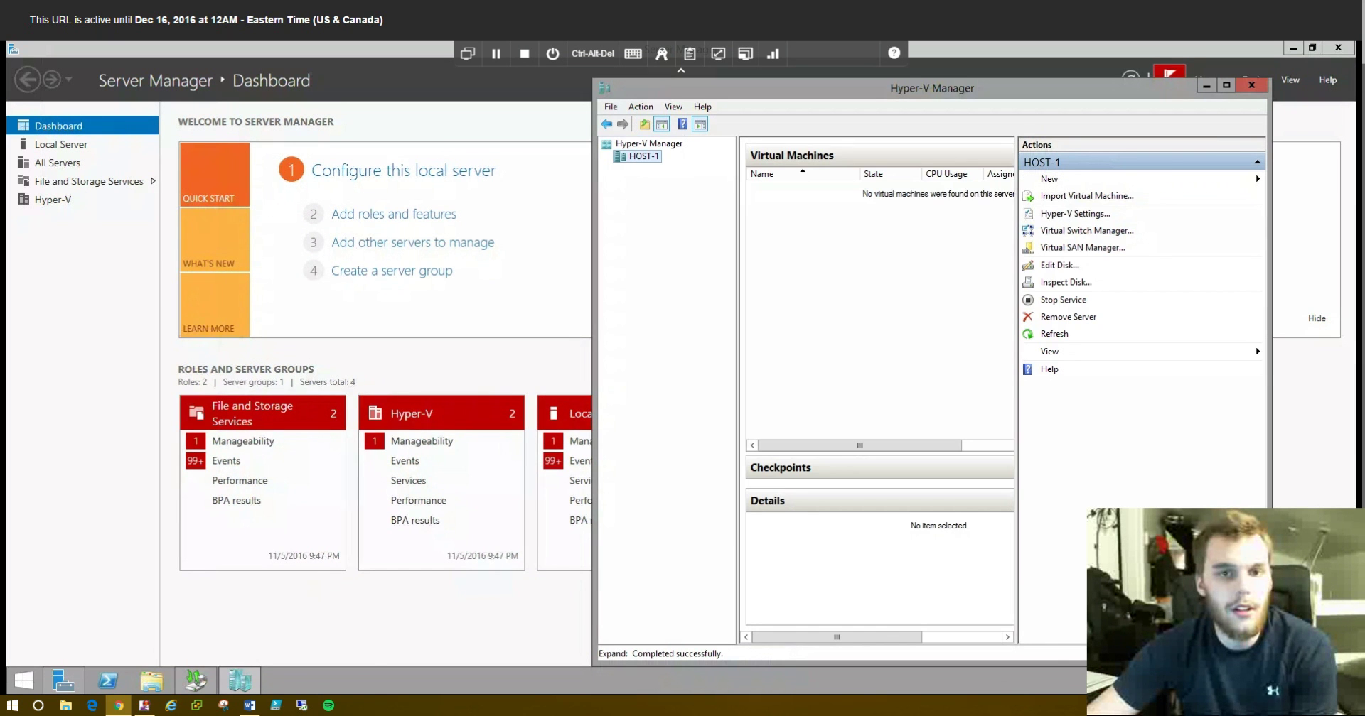
pyautogui.moveTo(782, 88); pyautogui.dragTo(311, 82)
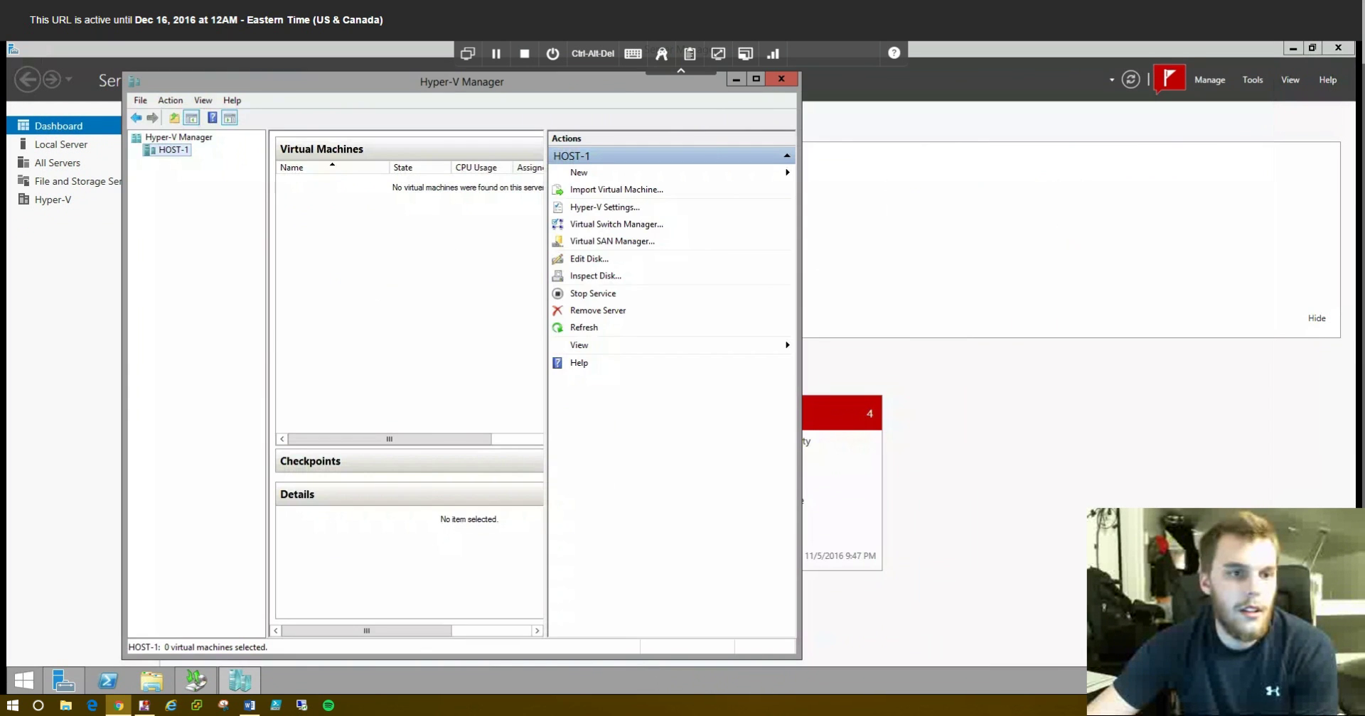
pyautogui.rightClick(163, 150)
pyautogui.moveTo(213, 160)
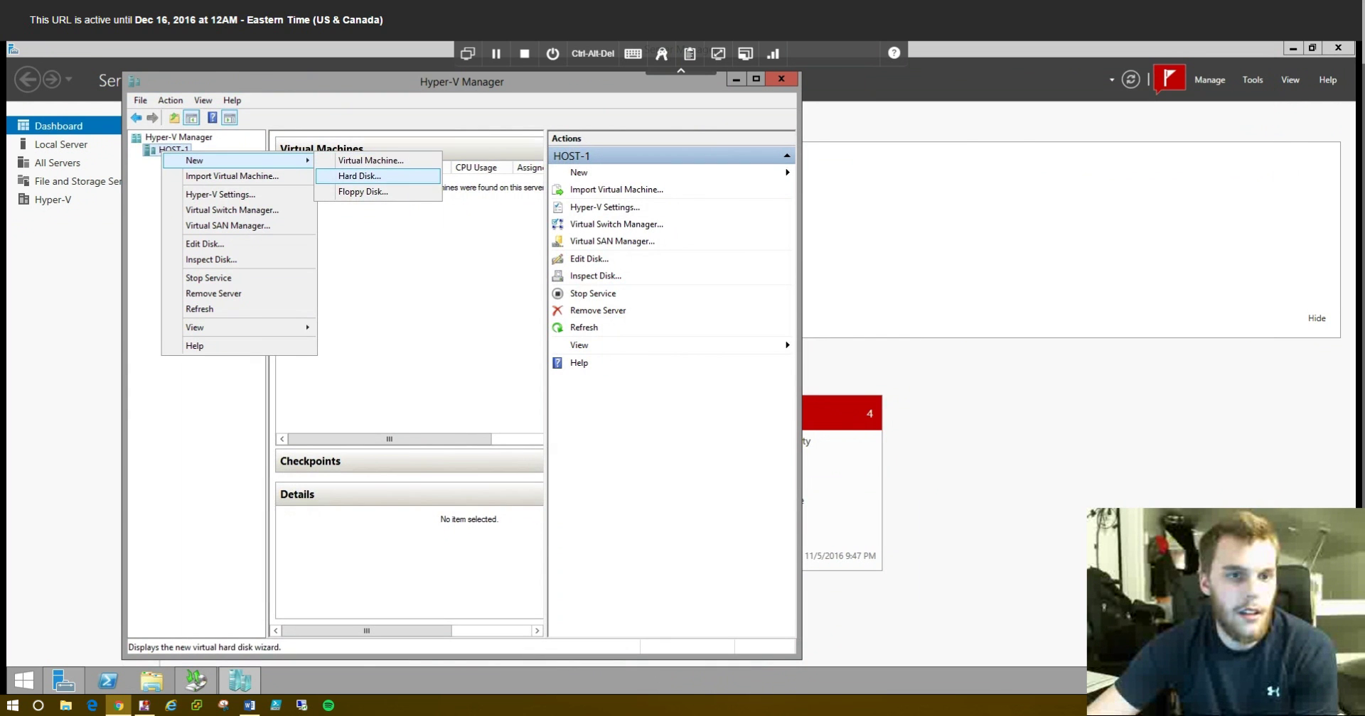
pyautogui.click(369, 160)
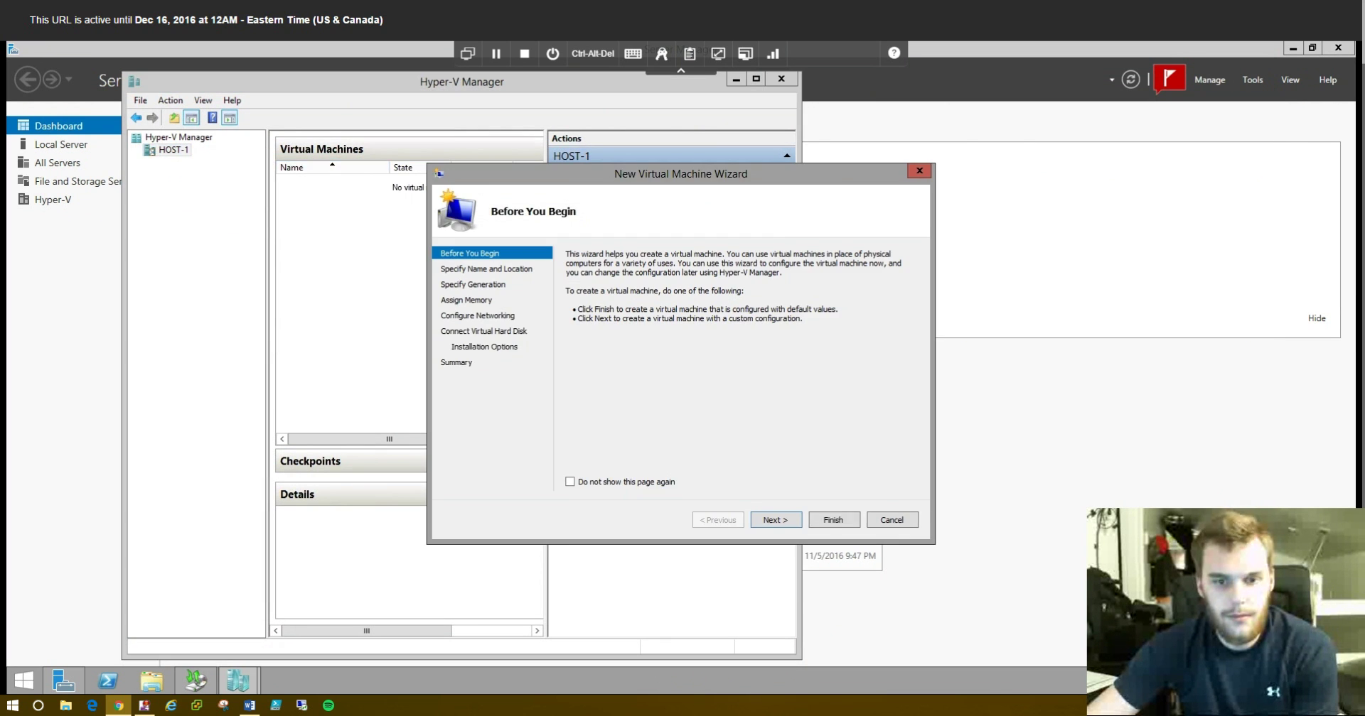
pyautogui.press('Return')
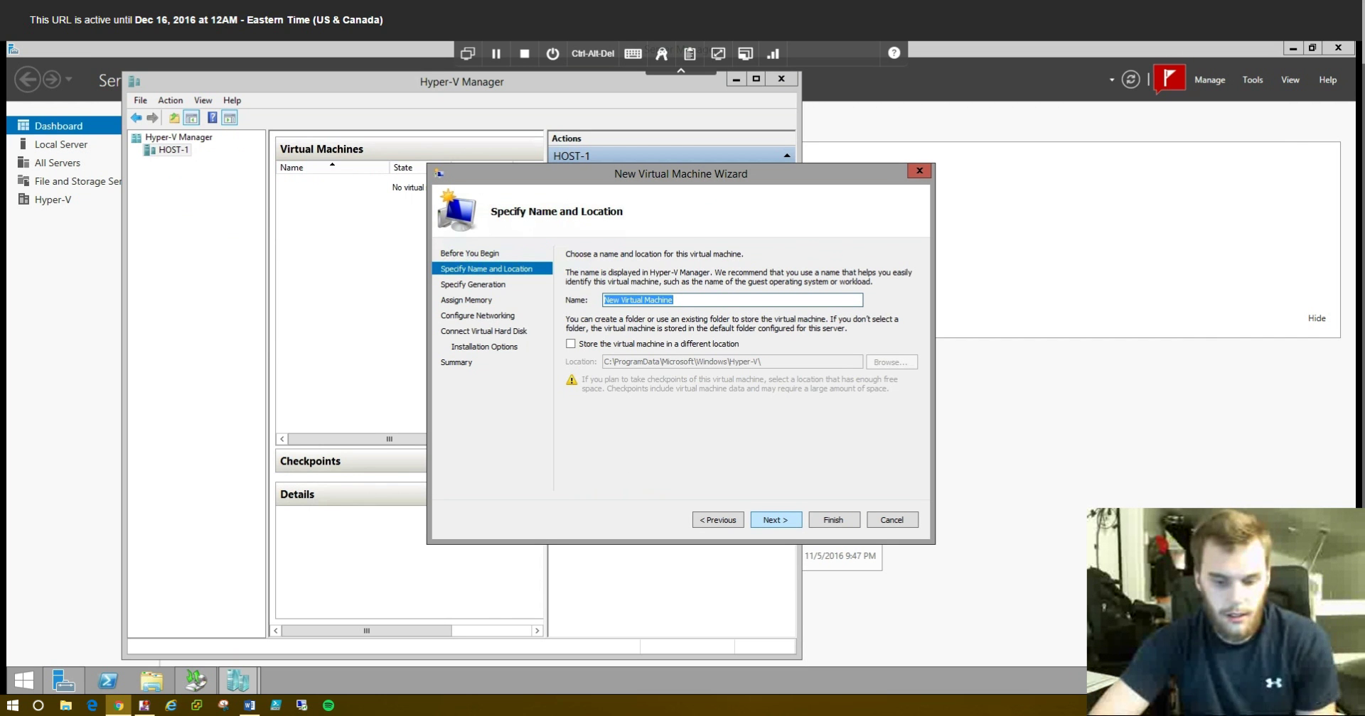
pyautogui.press('BackSpace')
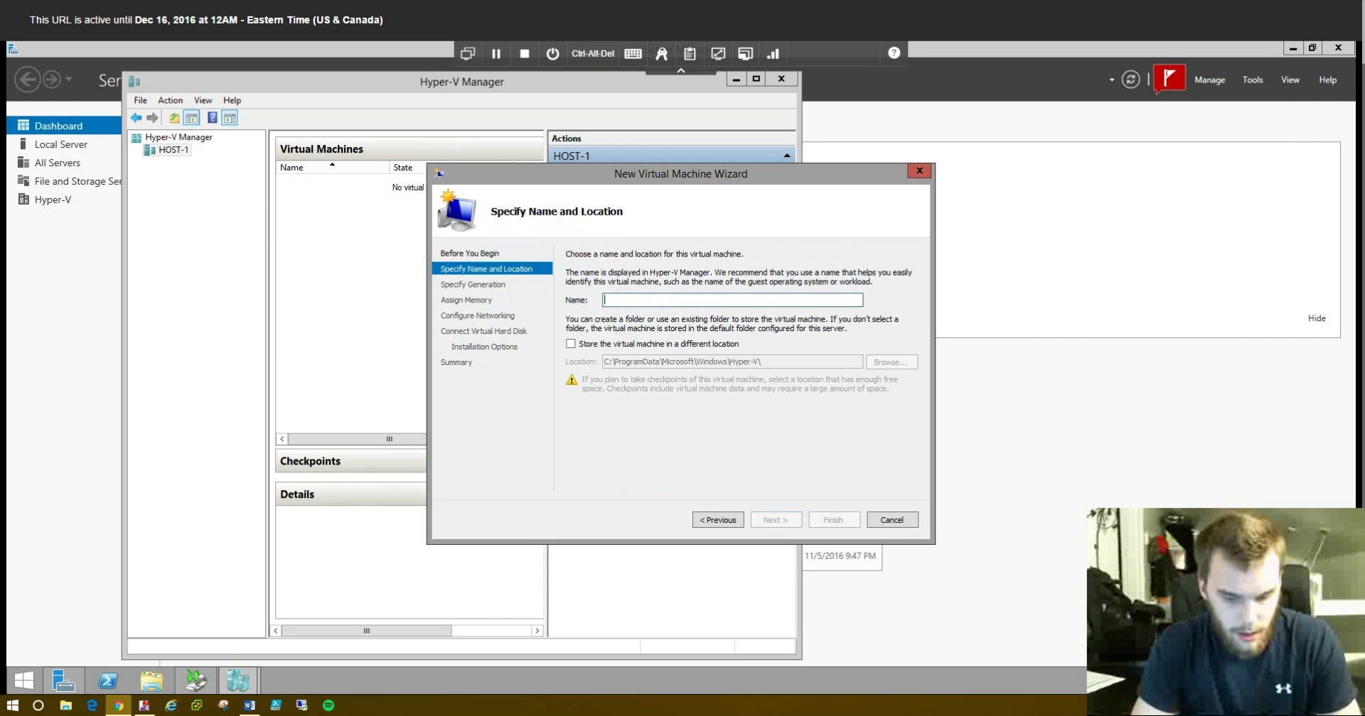
pyautogui.write('WSBDemo')
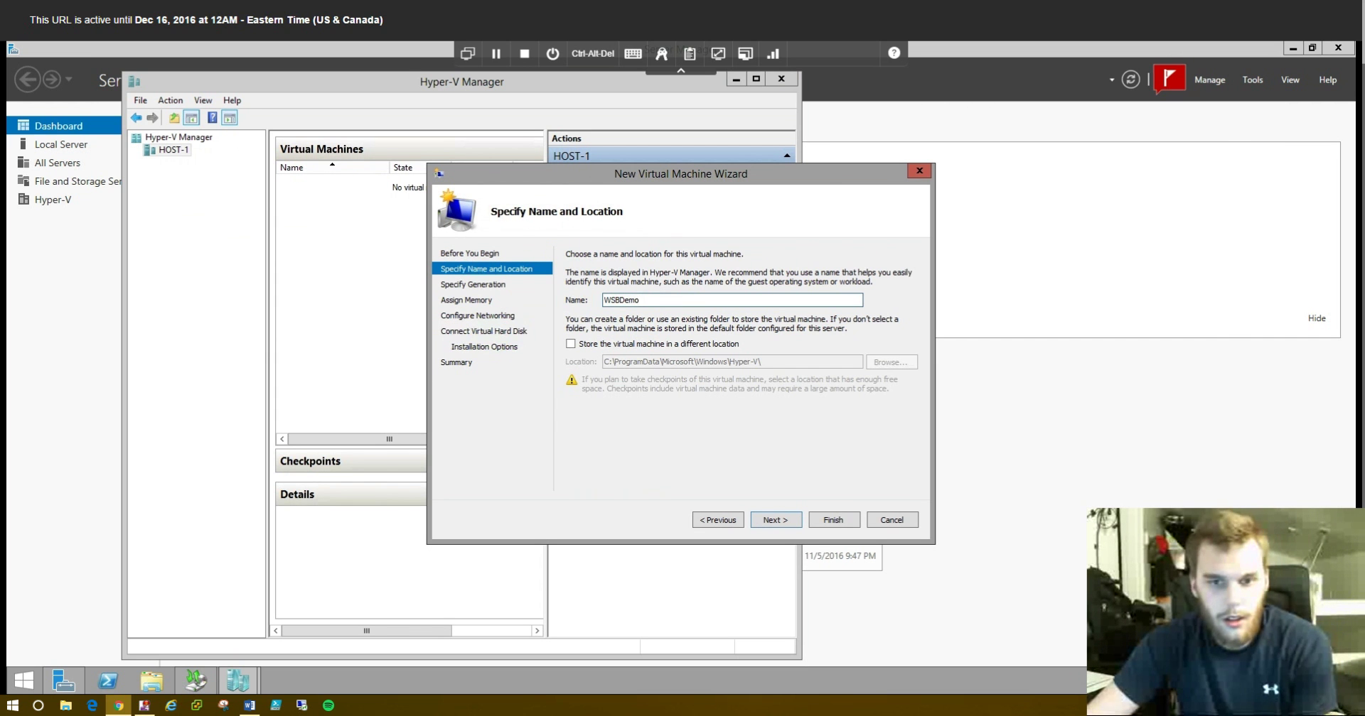
# - Store the VM in a different location: C:\HyperV\Proj3VmStorage
pyautogui.click(570, 344)
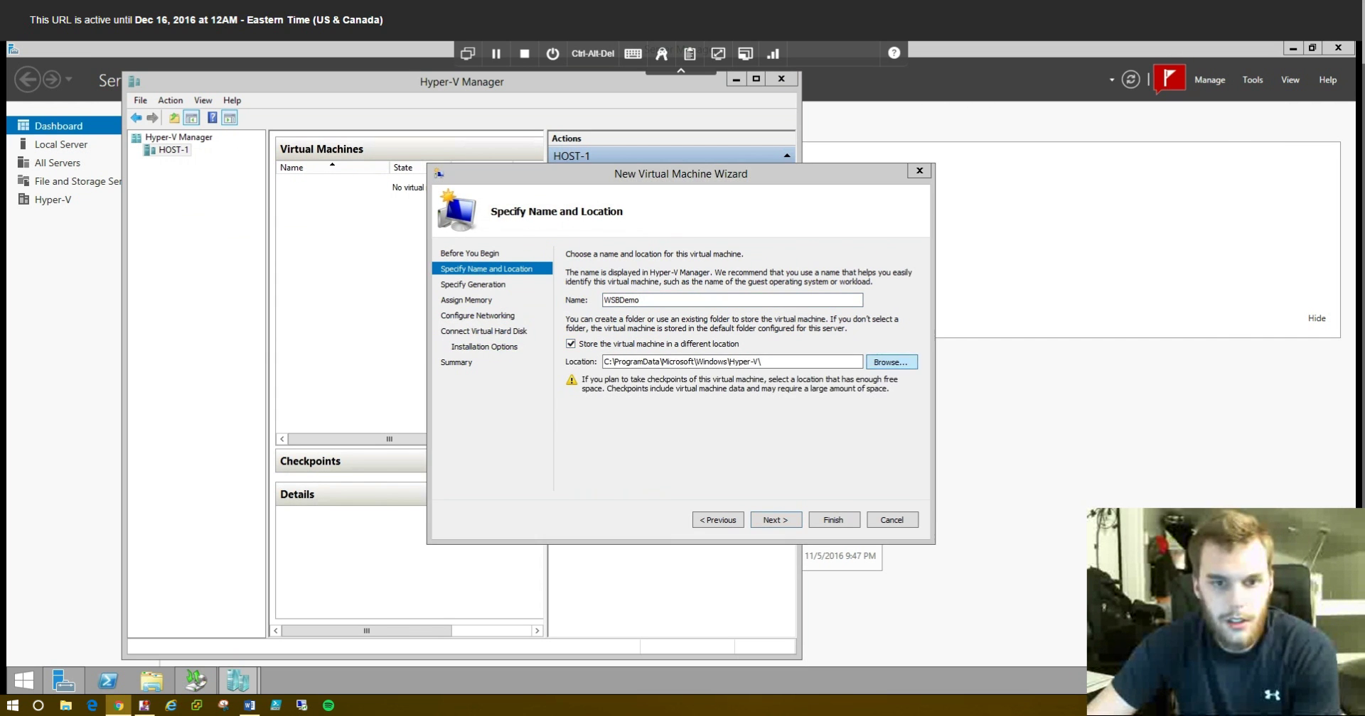
pyautogui.click(891, 362)
pyautogui.click(481, 373)
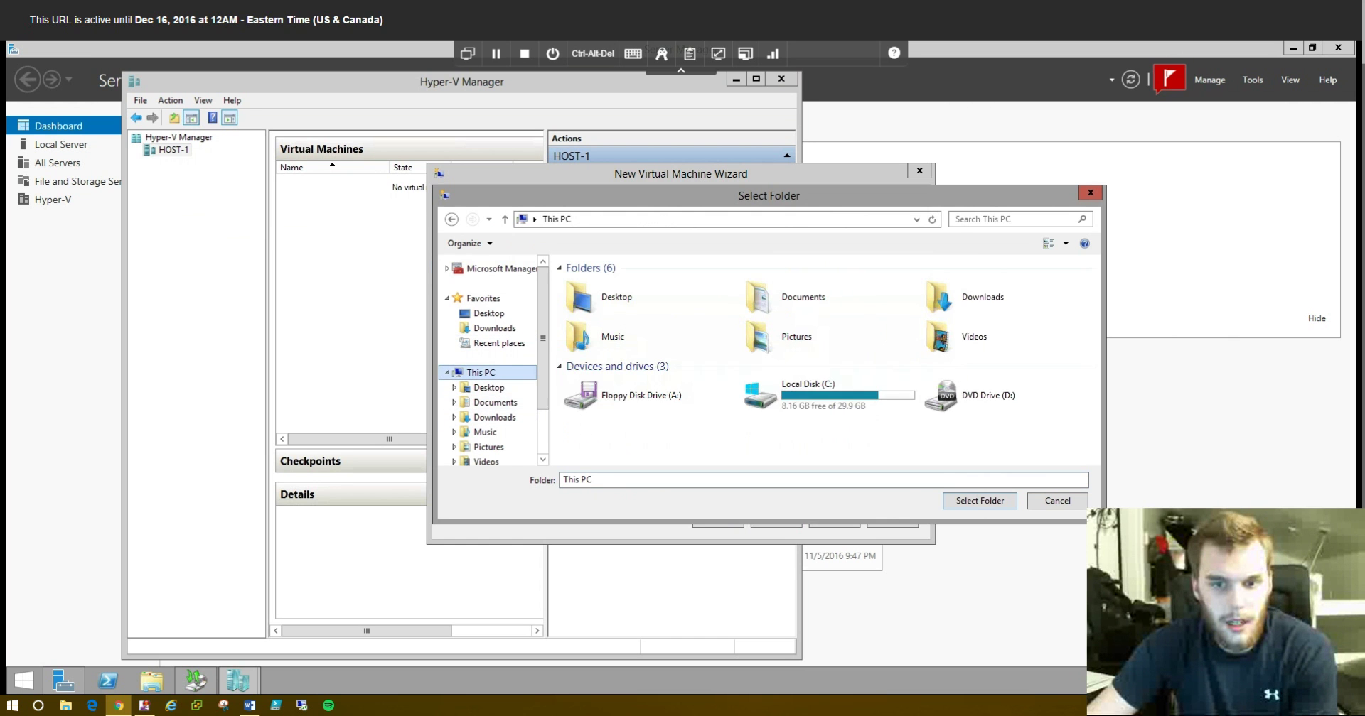
pyautogui.click(824, 395)
pyautogui.doubleClick(824, 394)
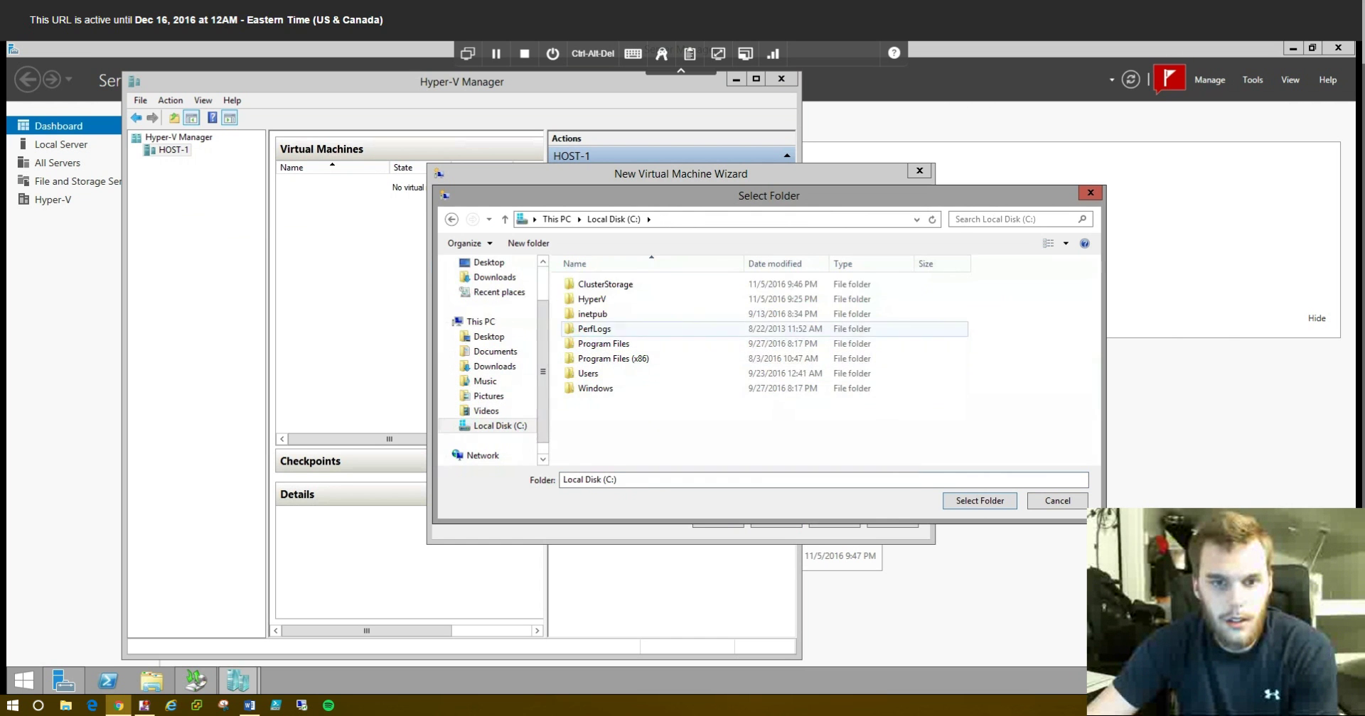
pyautogui.doubleClick(597, 299)
pyautogui.click(608, 285)
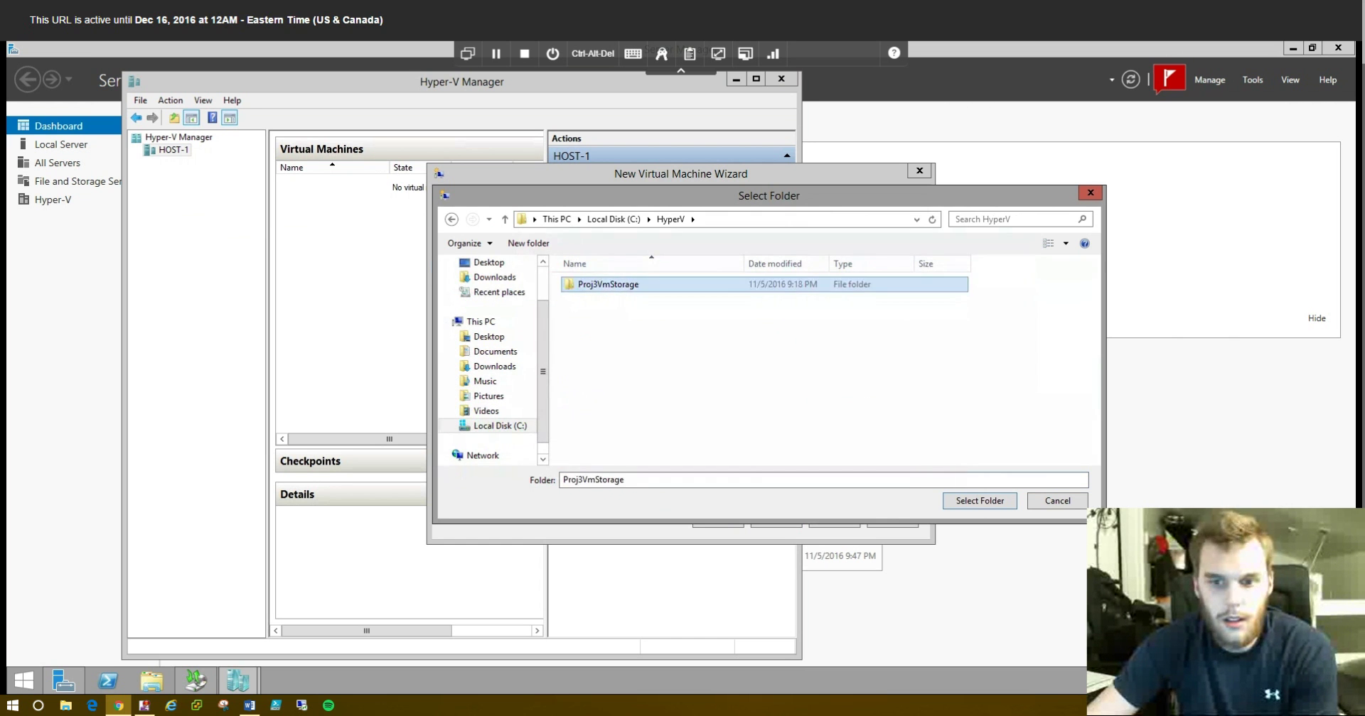
pyautogui.click(980, 500)
# - Keep Generation 2, set startup memory to 2048 MB, and leave networking Not Connected
pyautogui.press('Return')
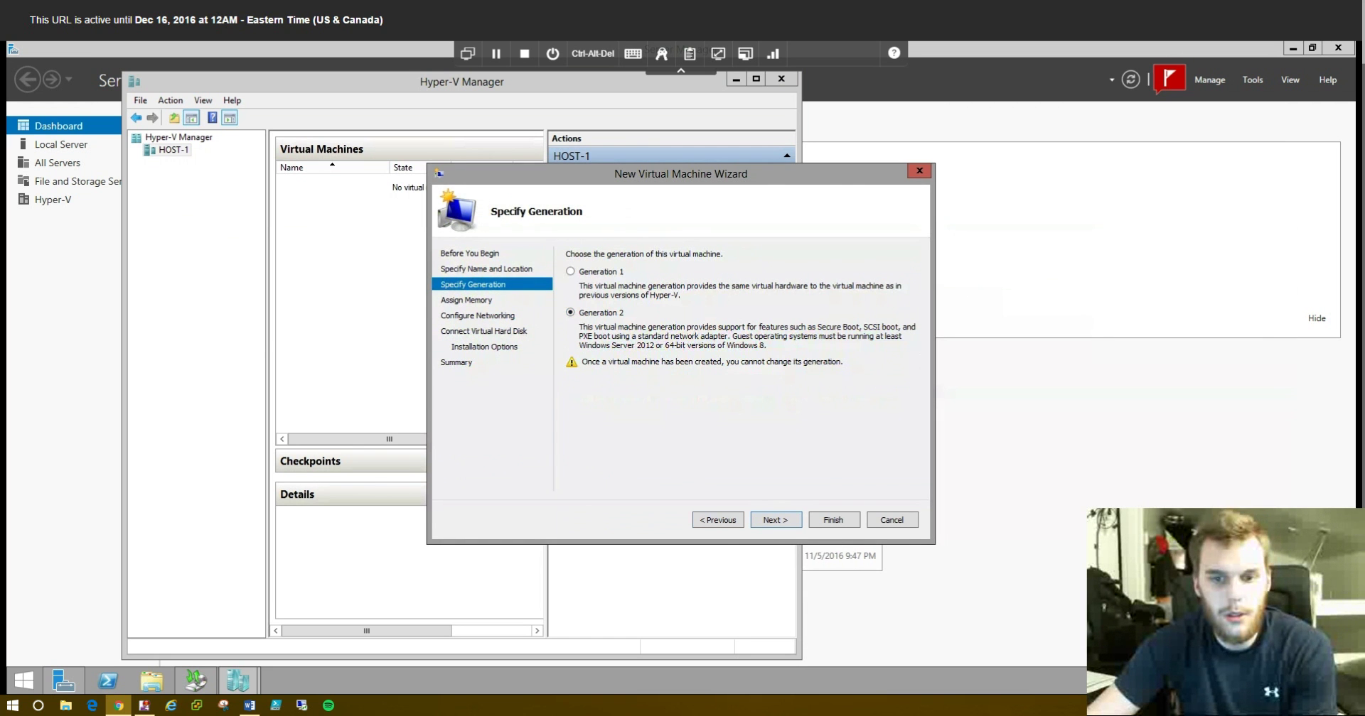
pyautogui.press('Return')
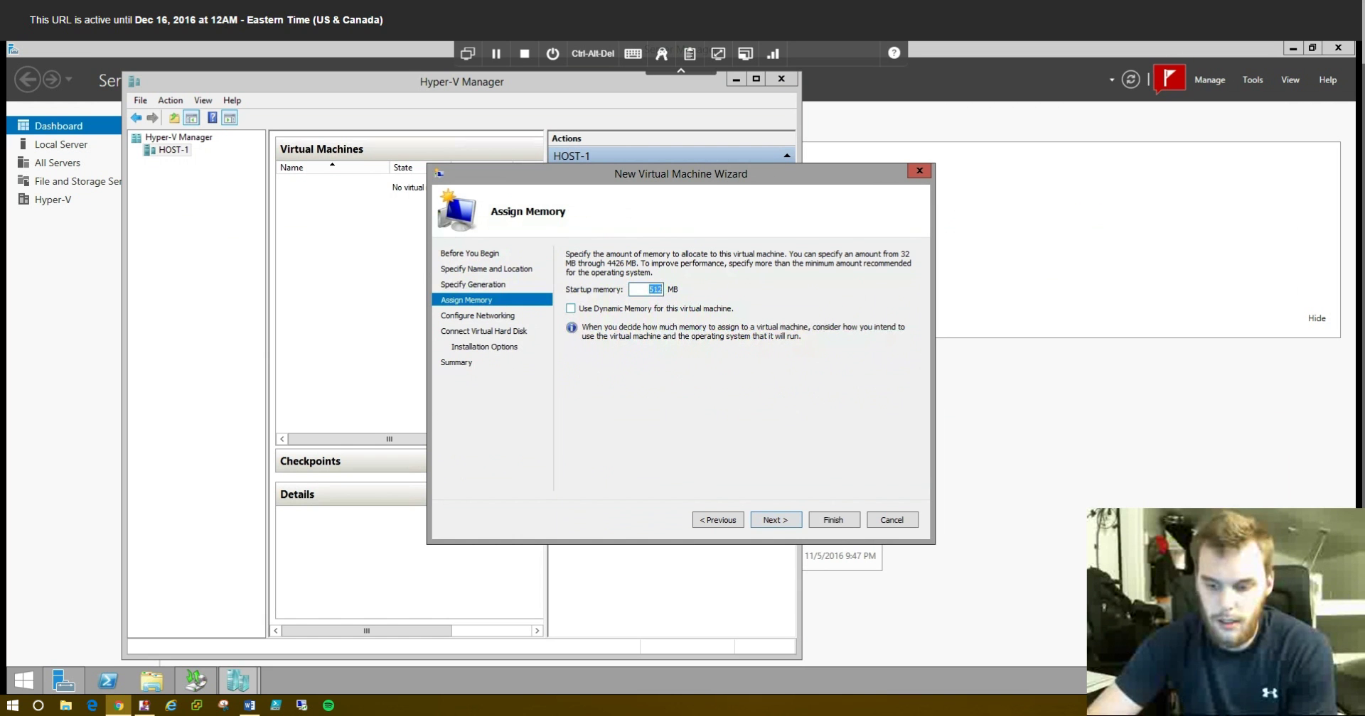
pyautogui.press('BackSpace')
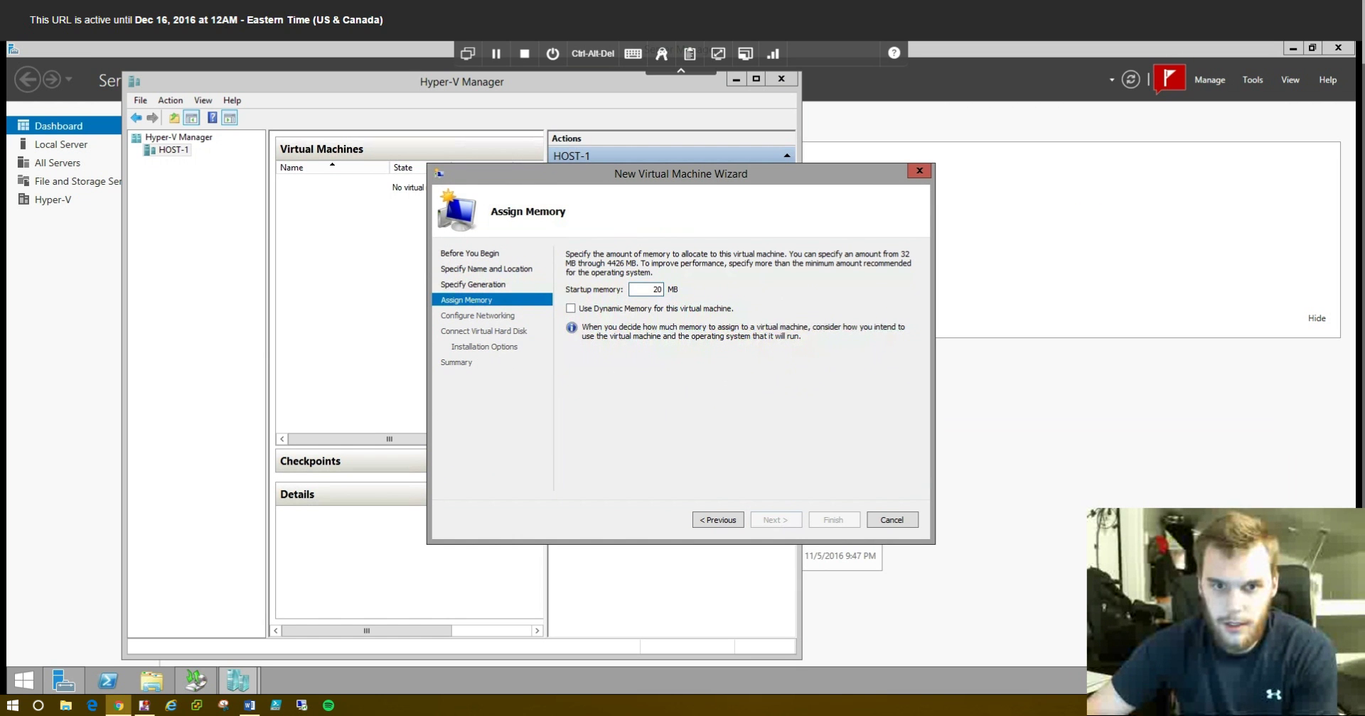
pyautogui.write('2048')
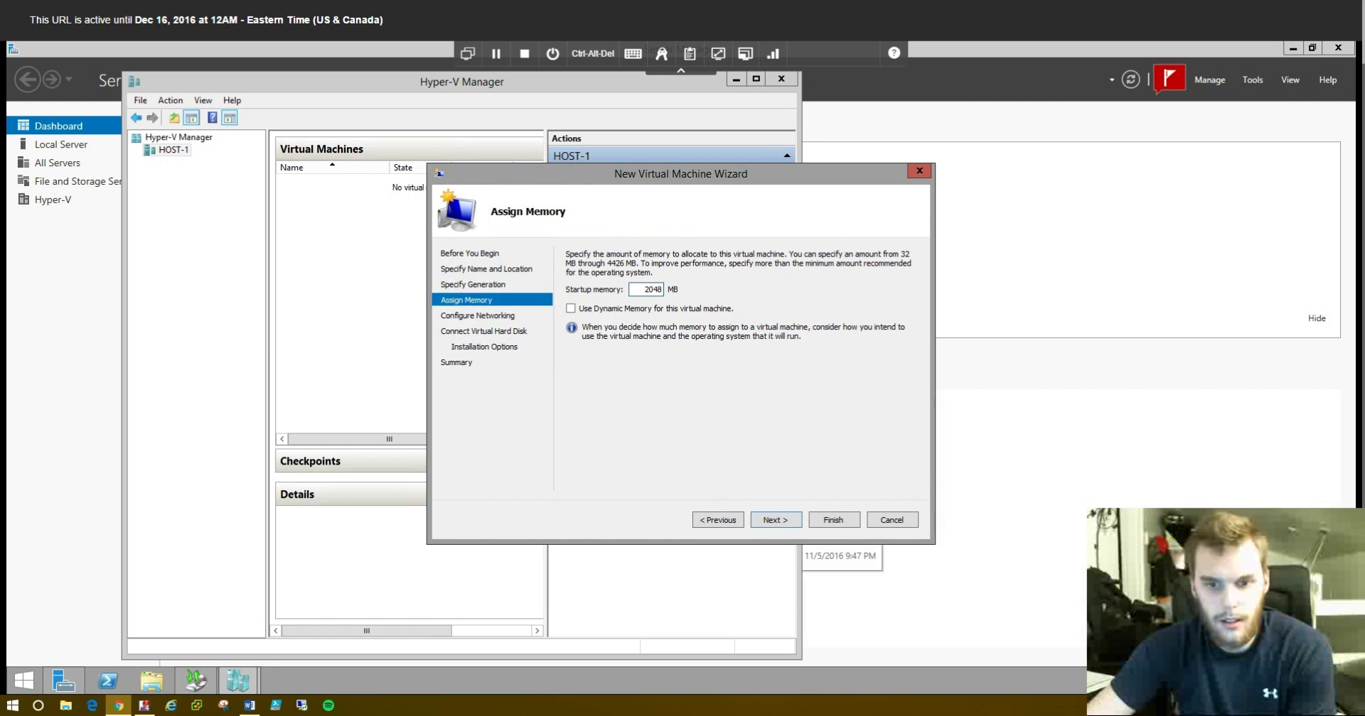
pyautogui.press('Return')
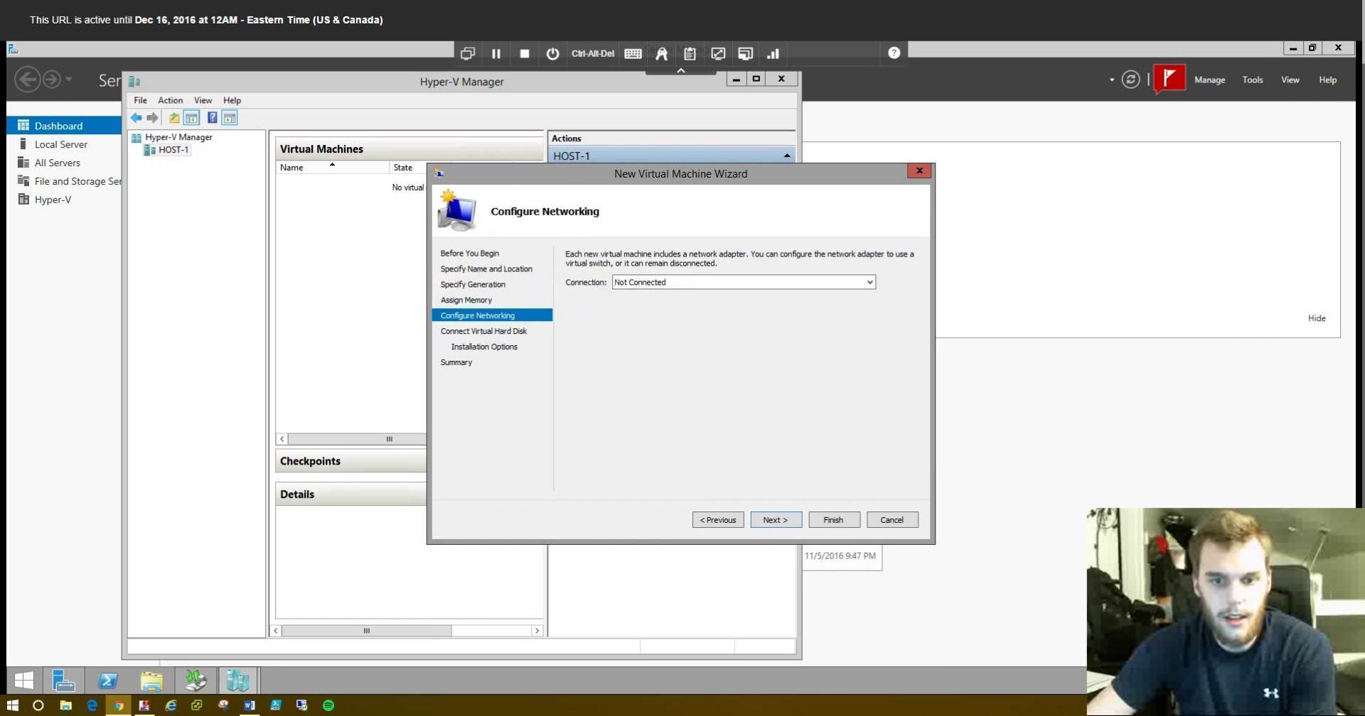
pyautogui.press('Return')
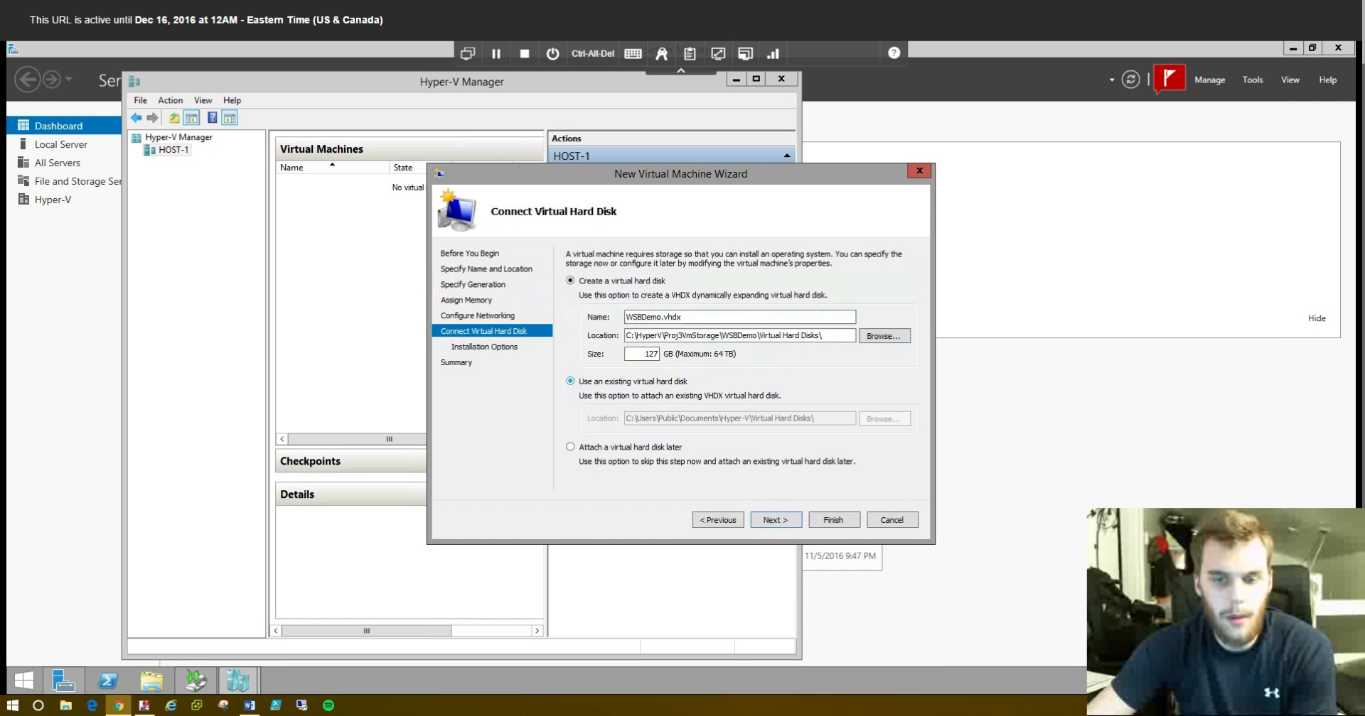
# - Attach the existing C:\HyperV\Proj3BASE.vhdx disk and create the VM
pyautogui.click(570, 381)
pyautogui.click(884, 418)
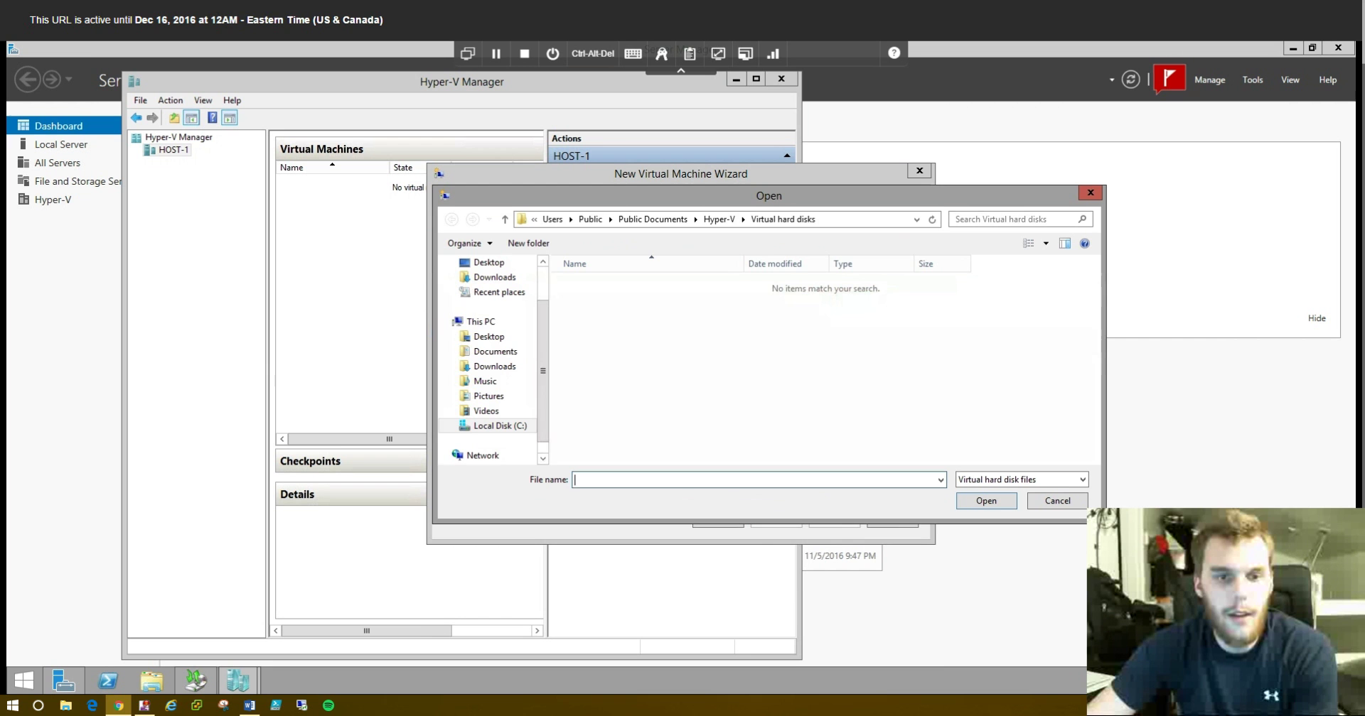
pyautogui.click(481, 321)
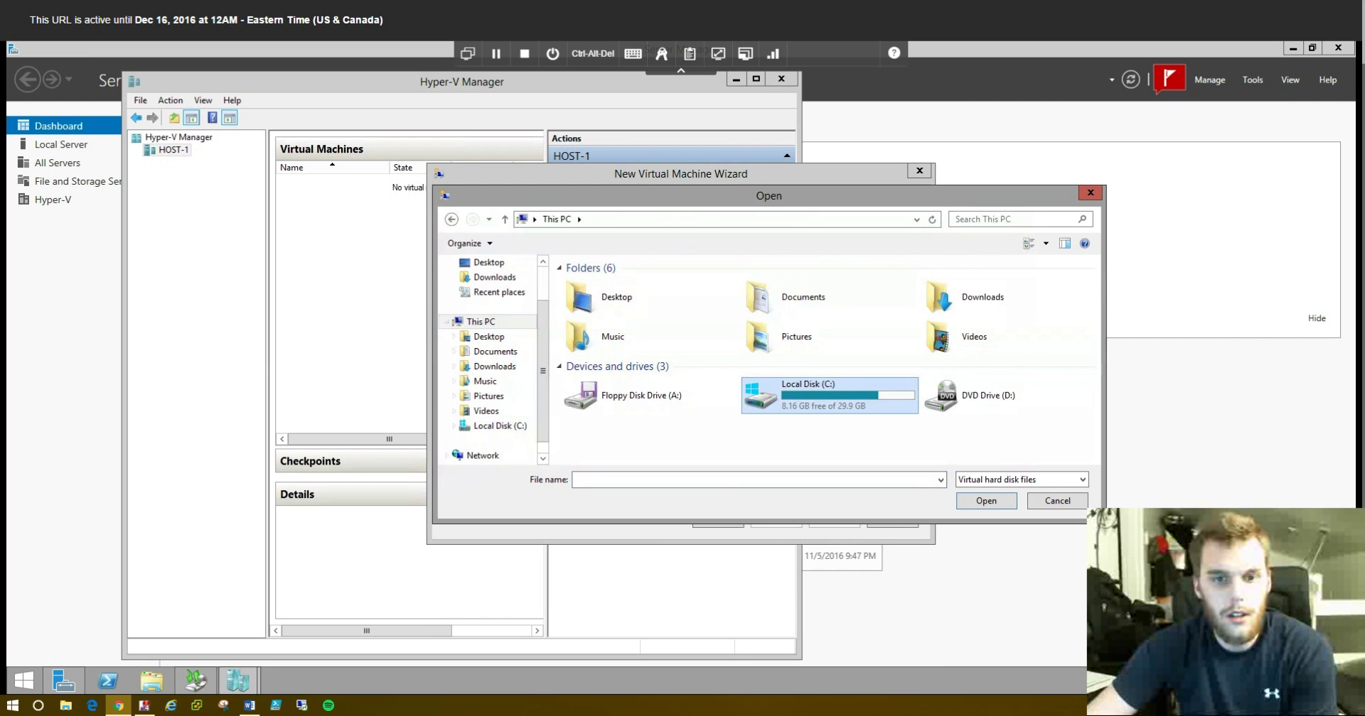
pyautogui.doubleClick(828, 395)
pyautogui.doubleClick(597, 295)
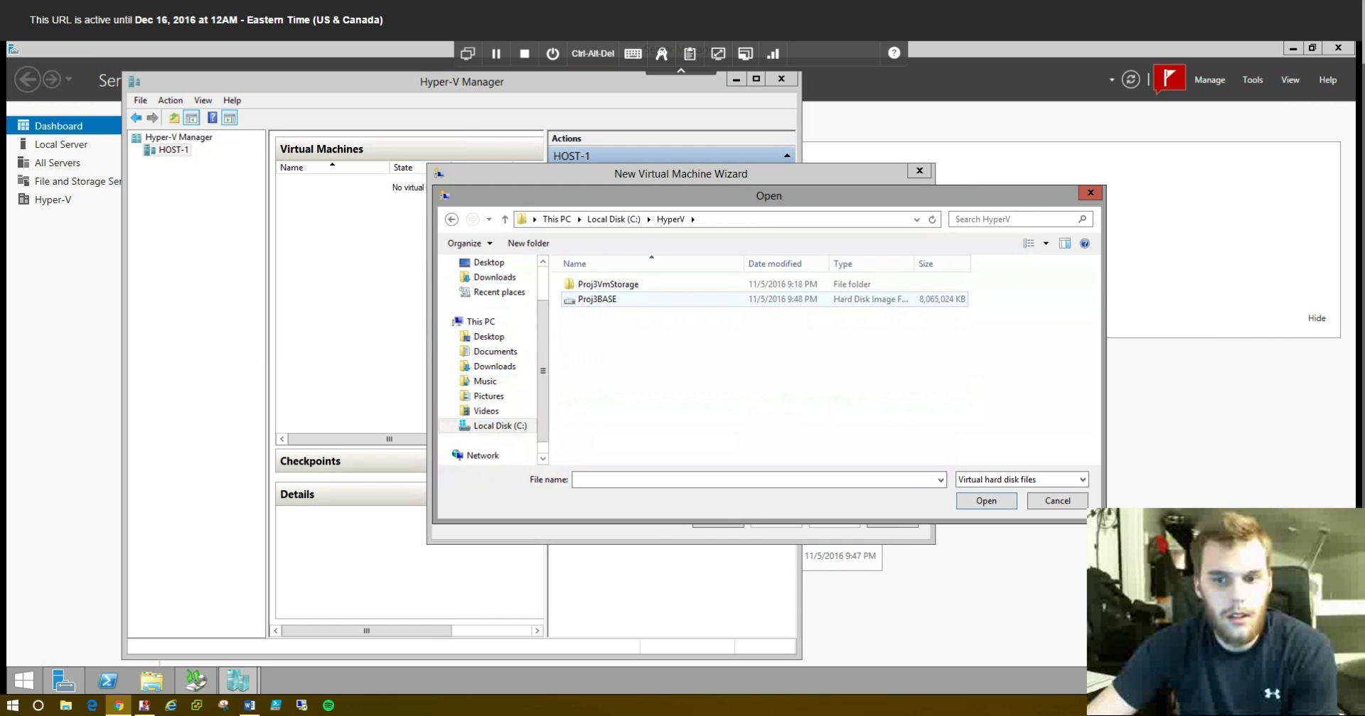
pyautogui.click(597, 298)
pyautogui.click(986, 500)
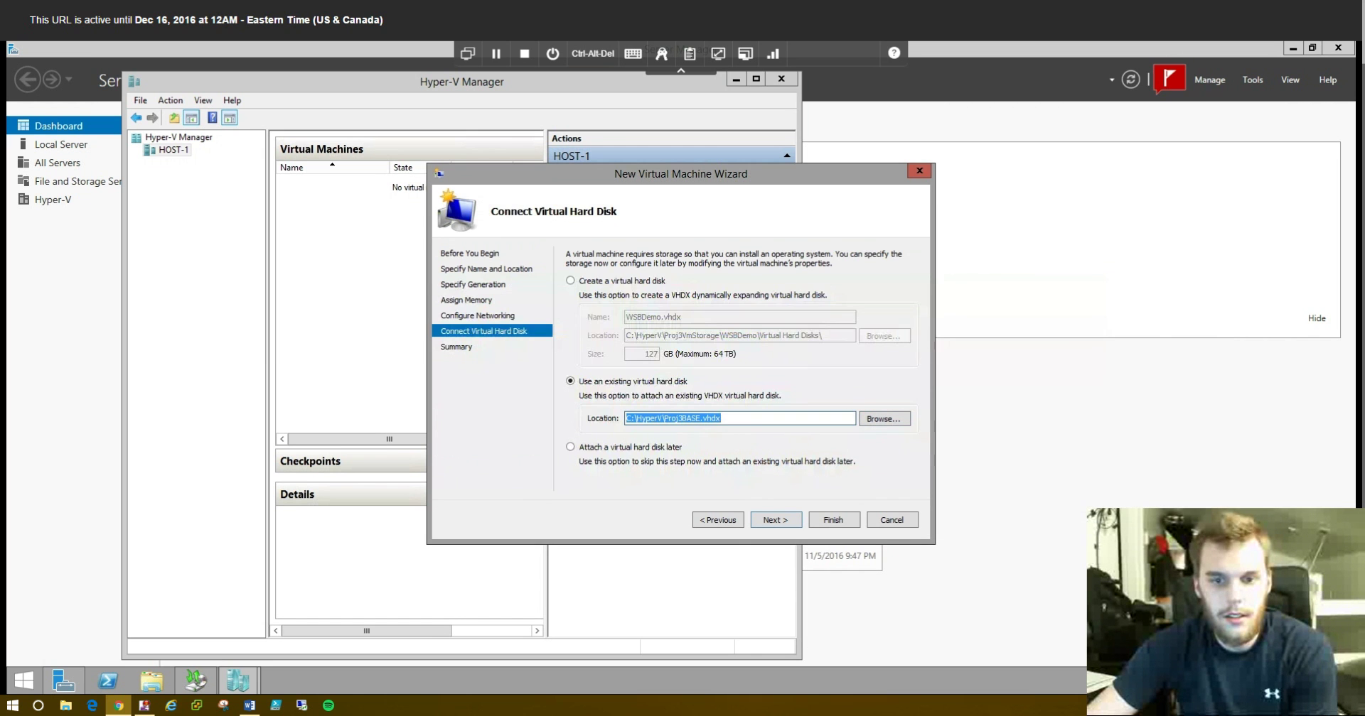
pyautogui.press('Return')
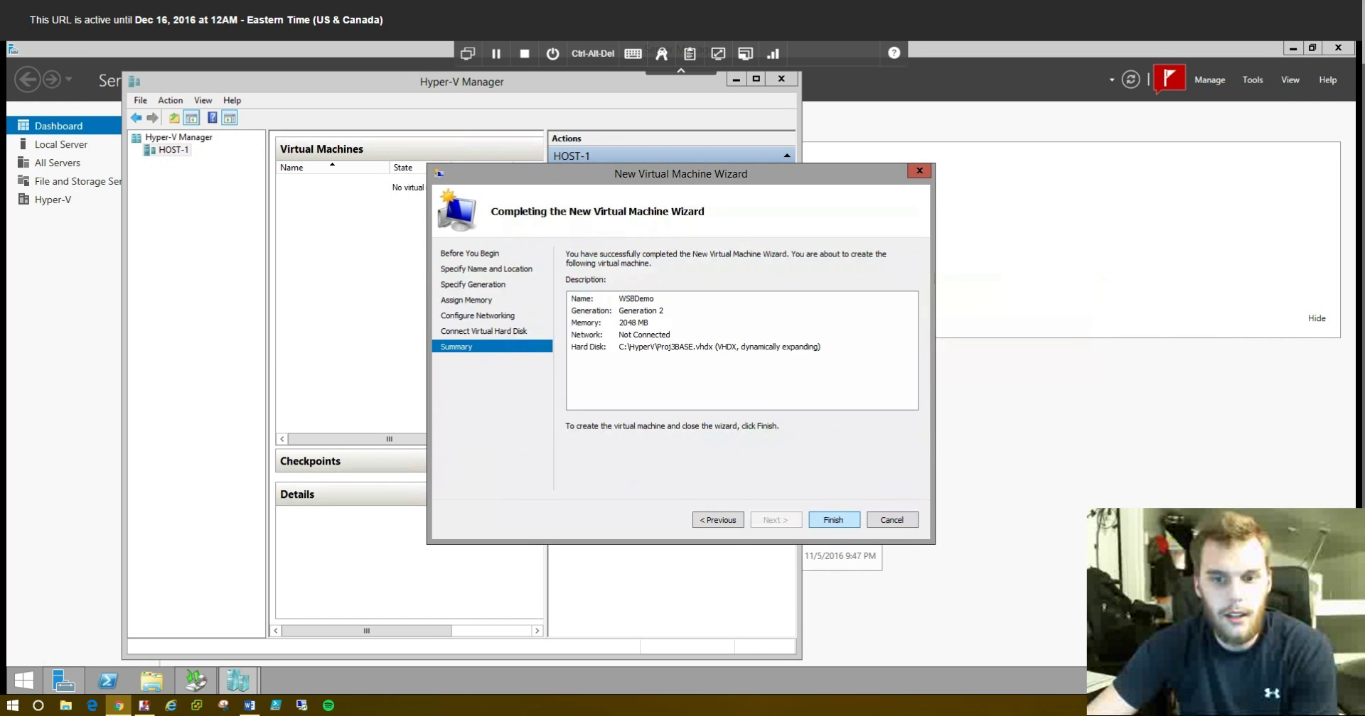
pyautogui.press('Return')
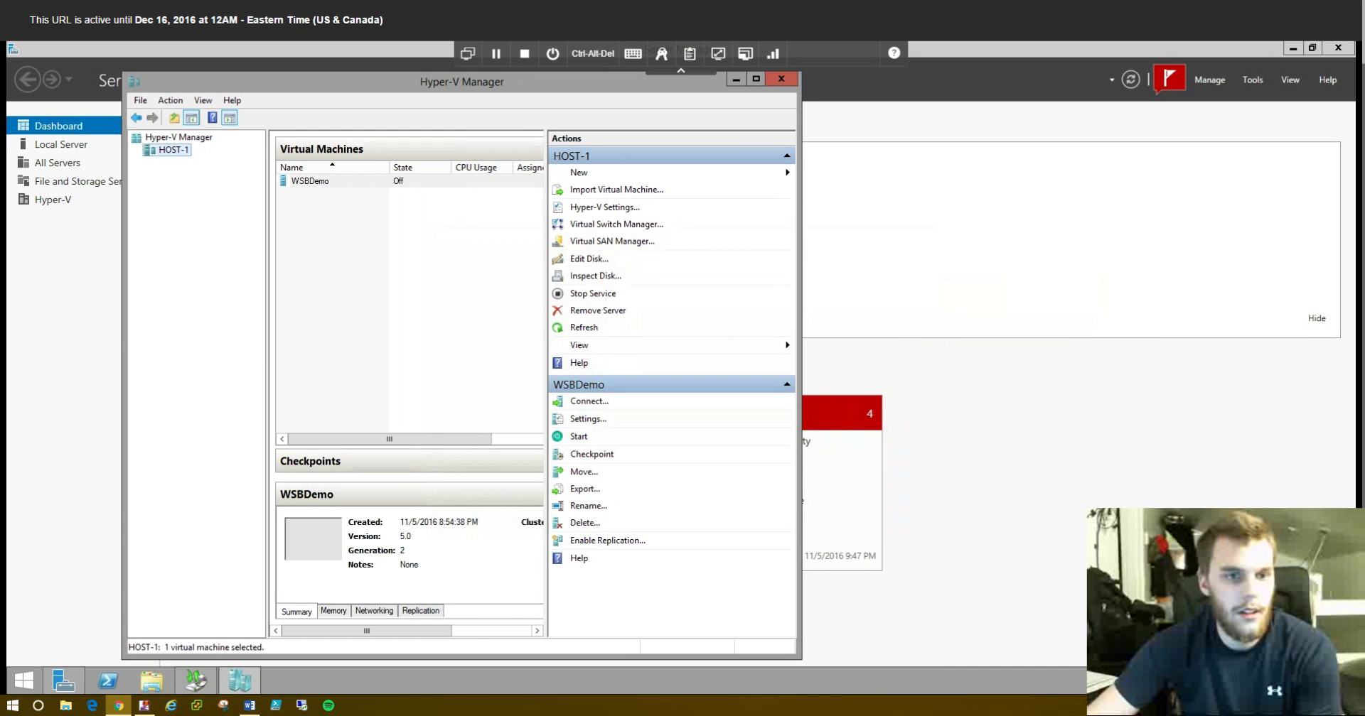
# - Connect to WSBDemo, boot it to the sign-in screen, then shut it down and close the connection
pyautogui.rightClick(340, 182)
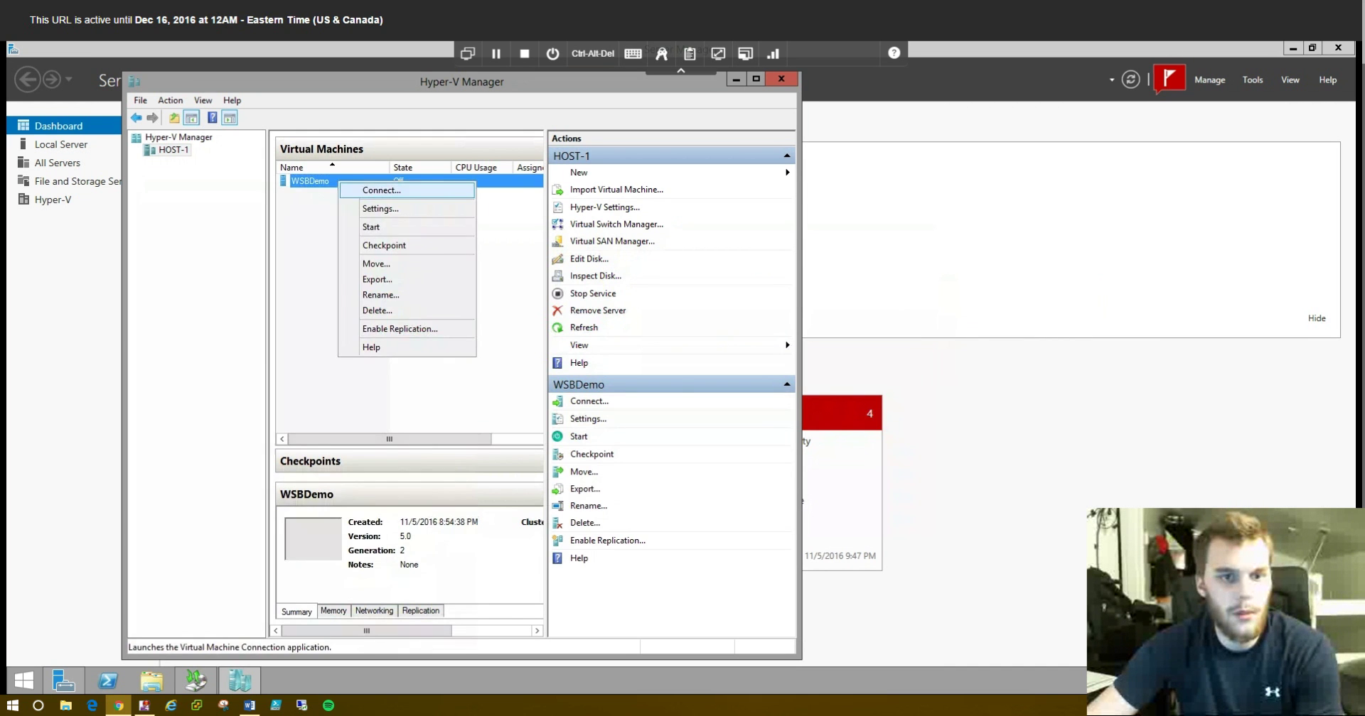
pyautogui.click(370, 188)
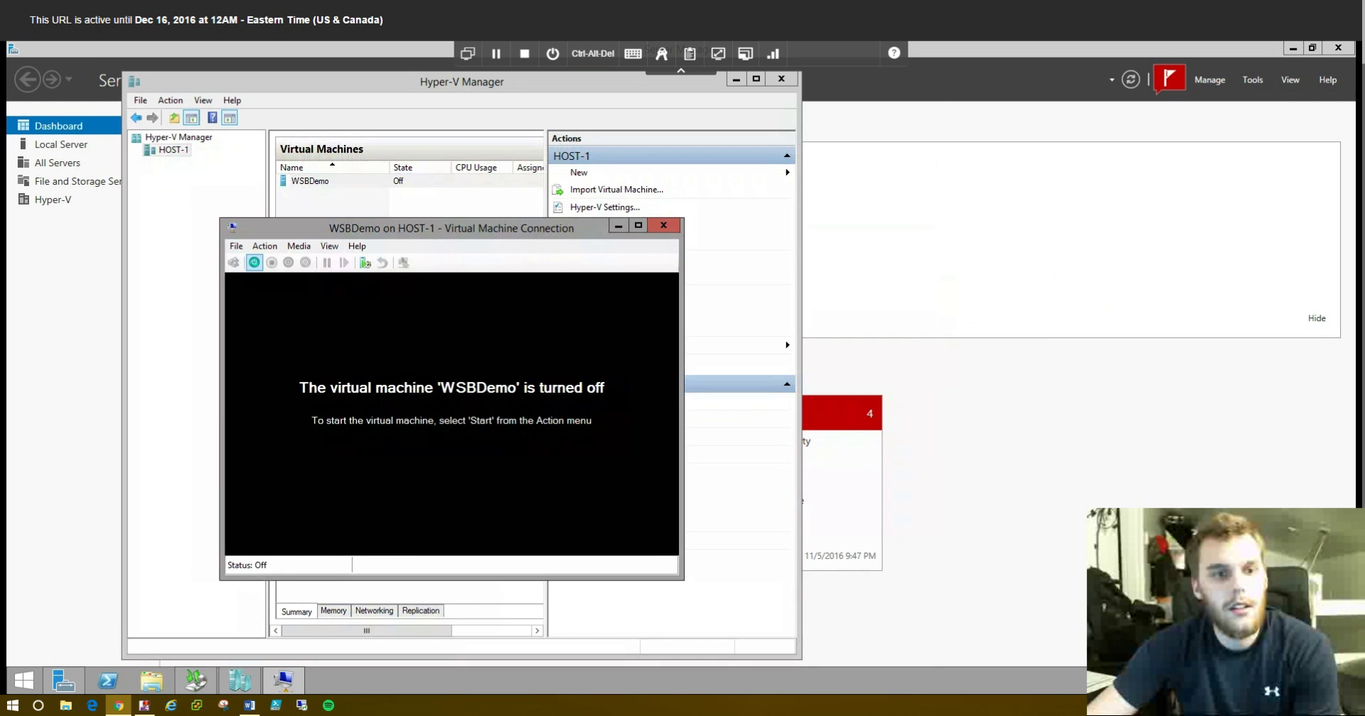
pyautogui.click(254, 263)
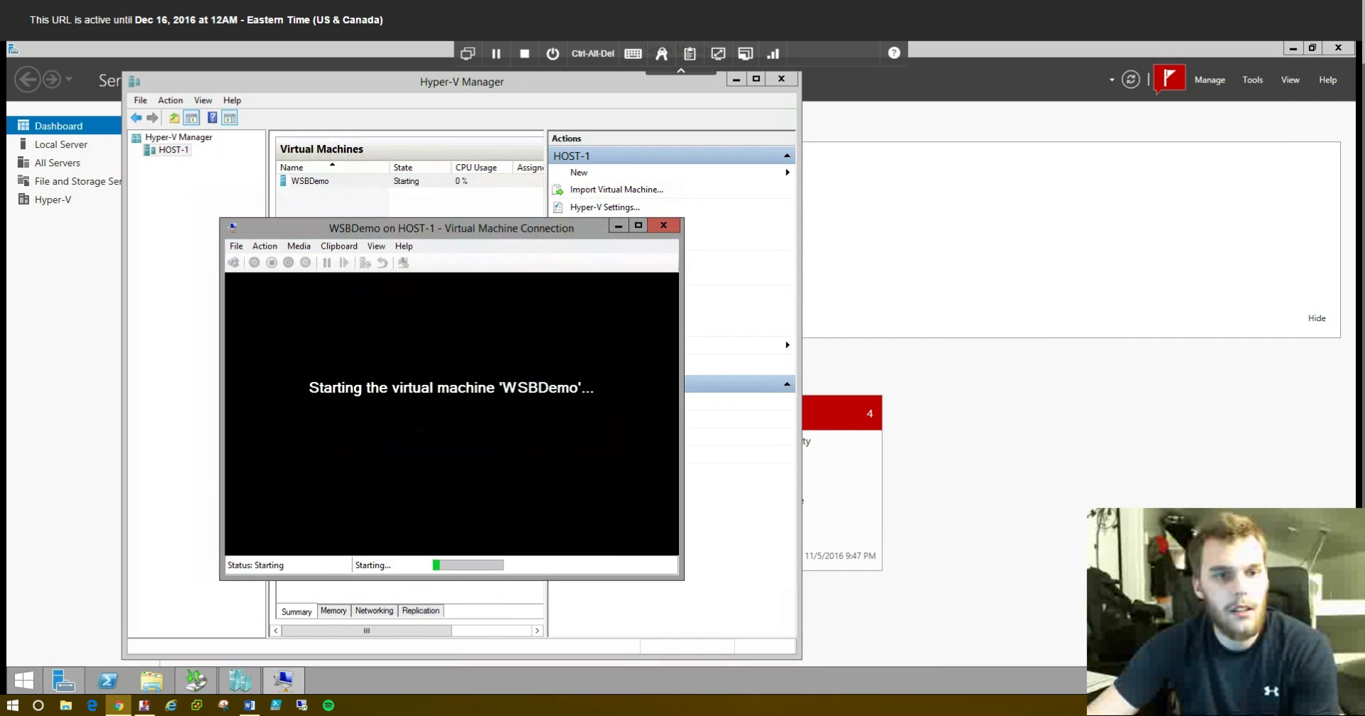
pyautogui.moveTo(320, 233); pyautogui.dragTo(284, 71)
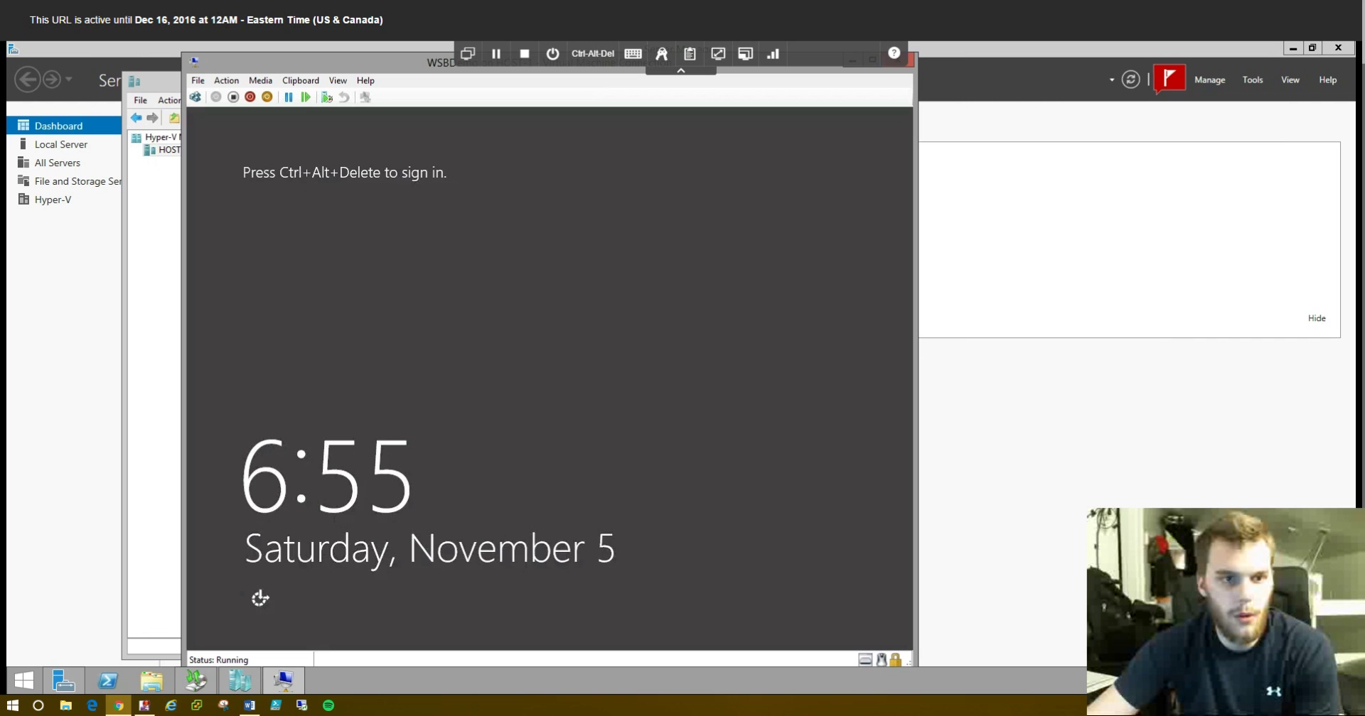
pyautogui.click(249, 96)
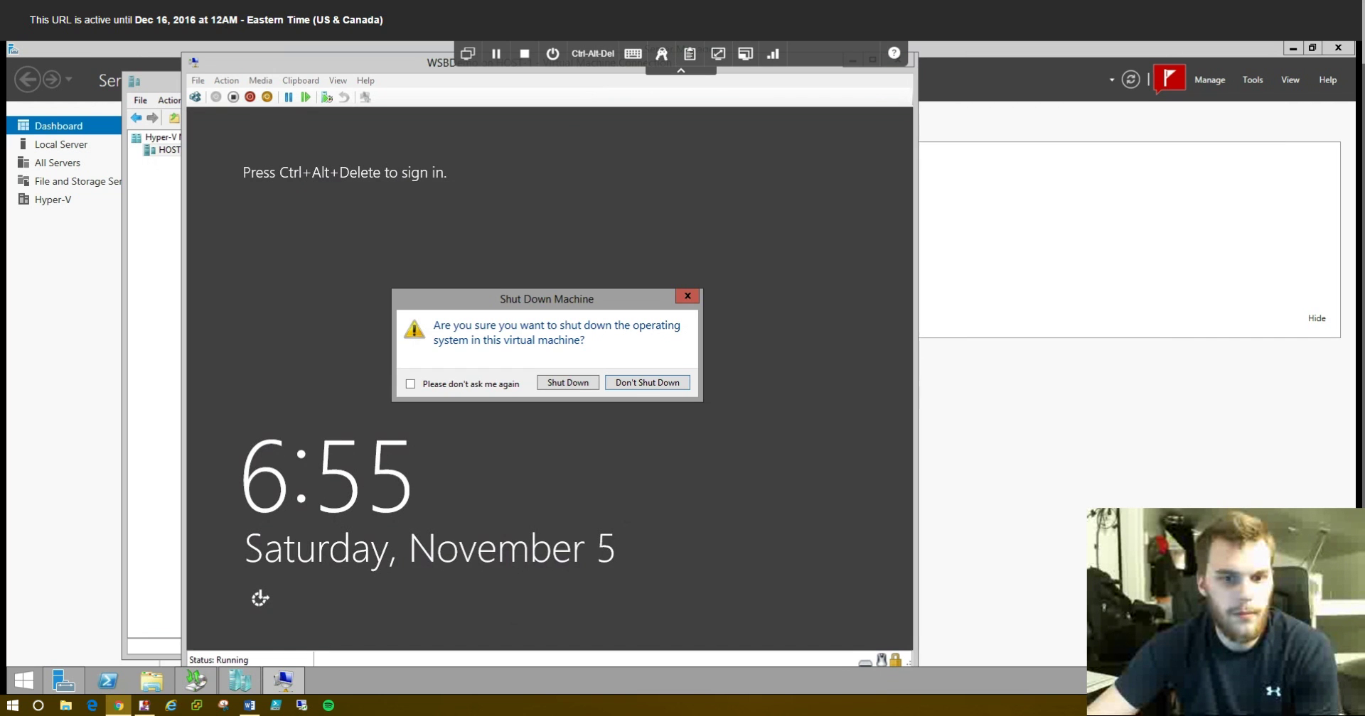
pyautogui.press('Return')
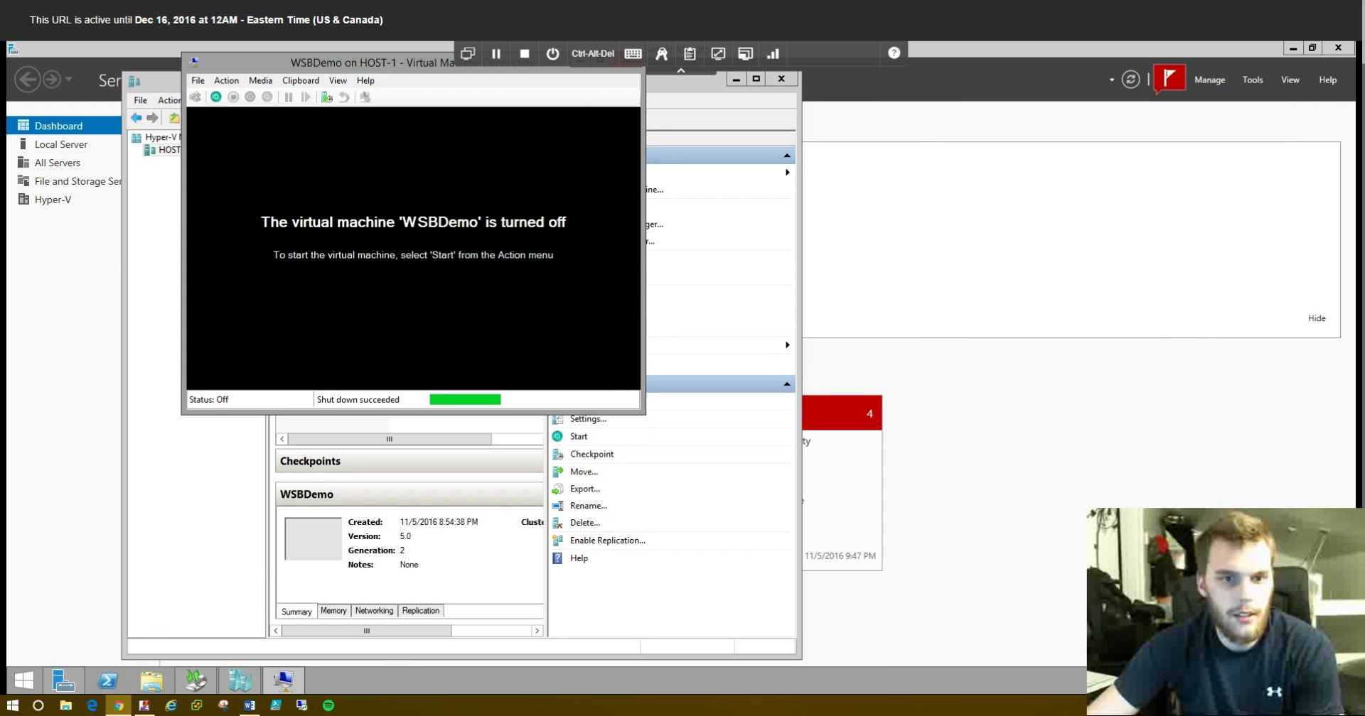
pyautogui.click(540, 238)
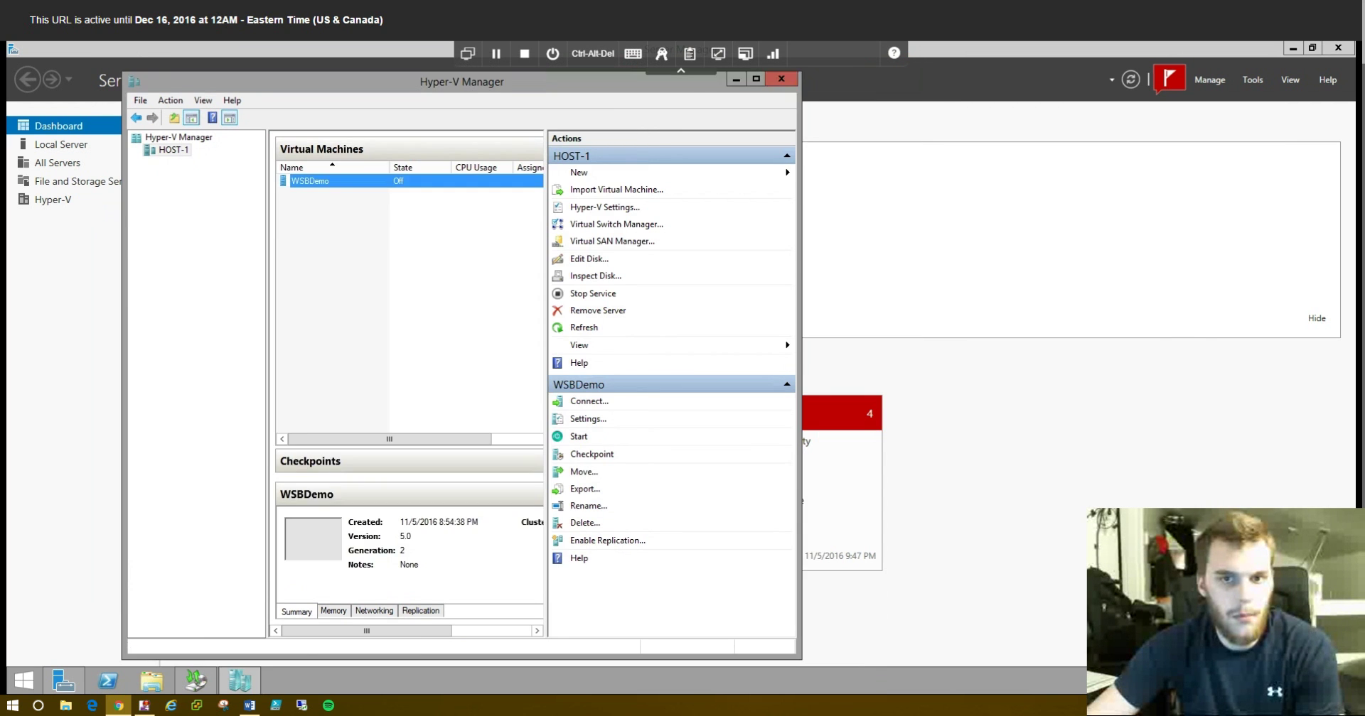
# - Launch Windows Server Backup, start a Custom backup schedule, and open the Select Items list
pyautogui.click(736, 79)
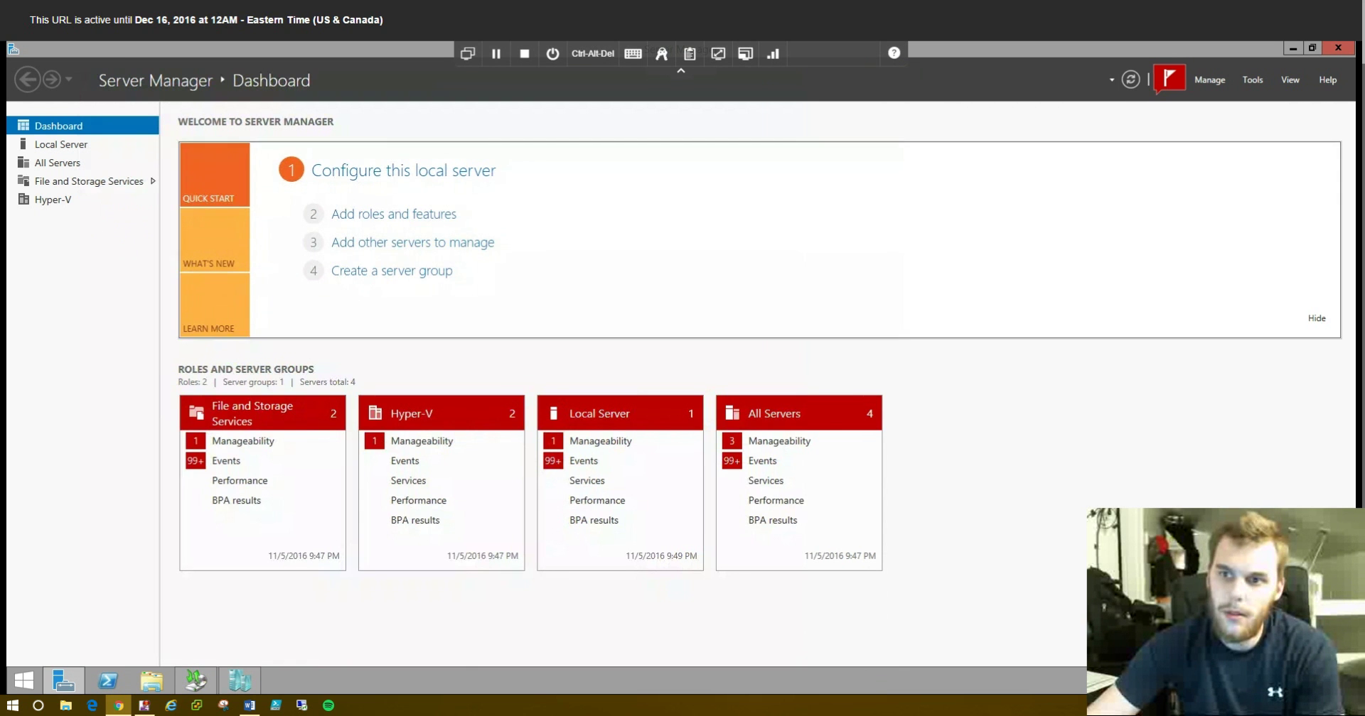
pyautogui.click(1251, 79)
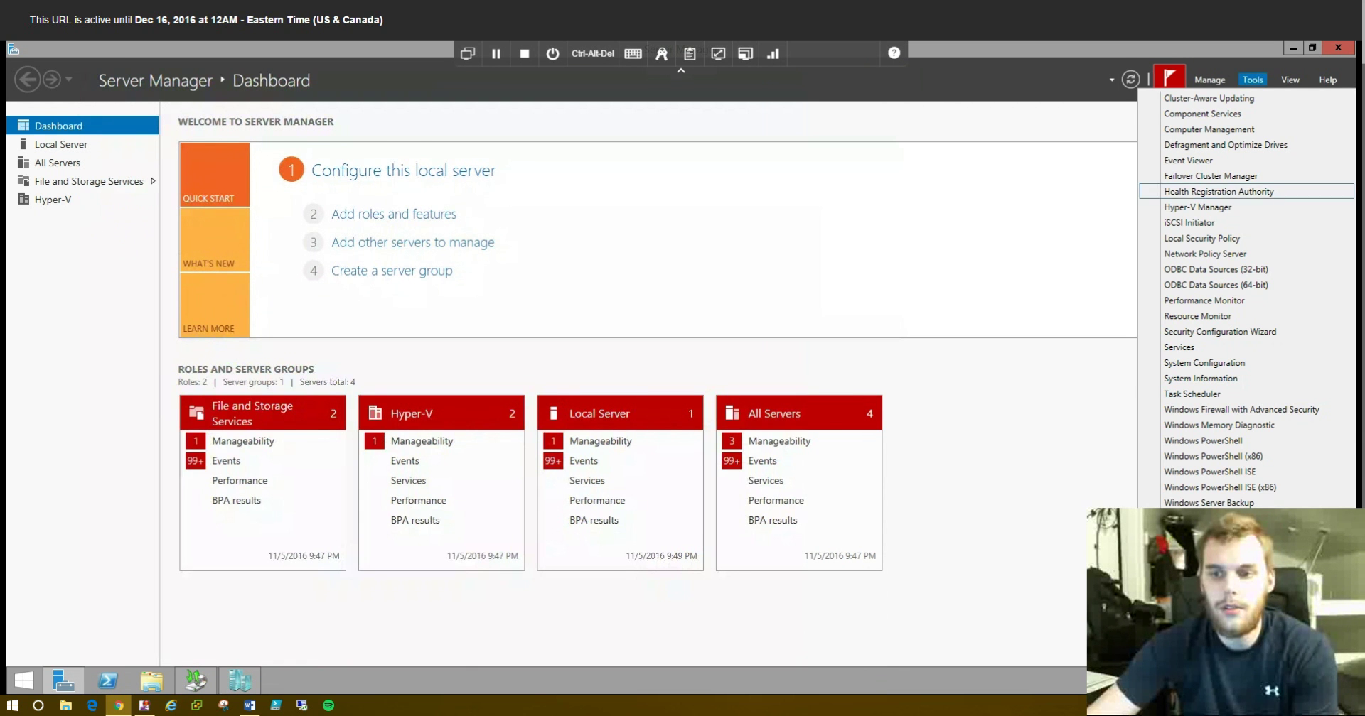
pyautogui.click(1209, 471)
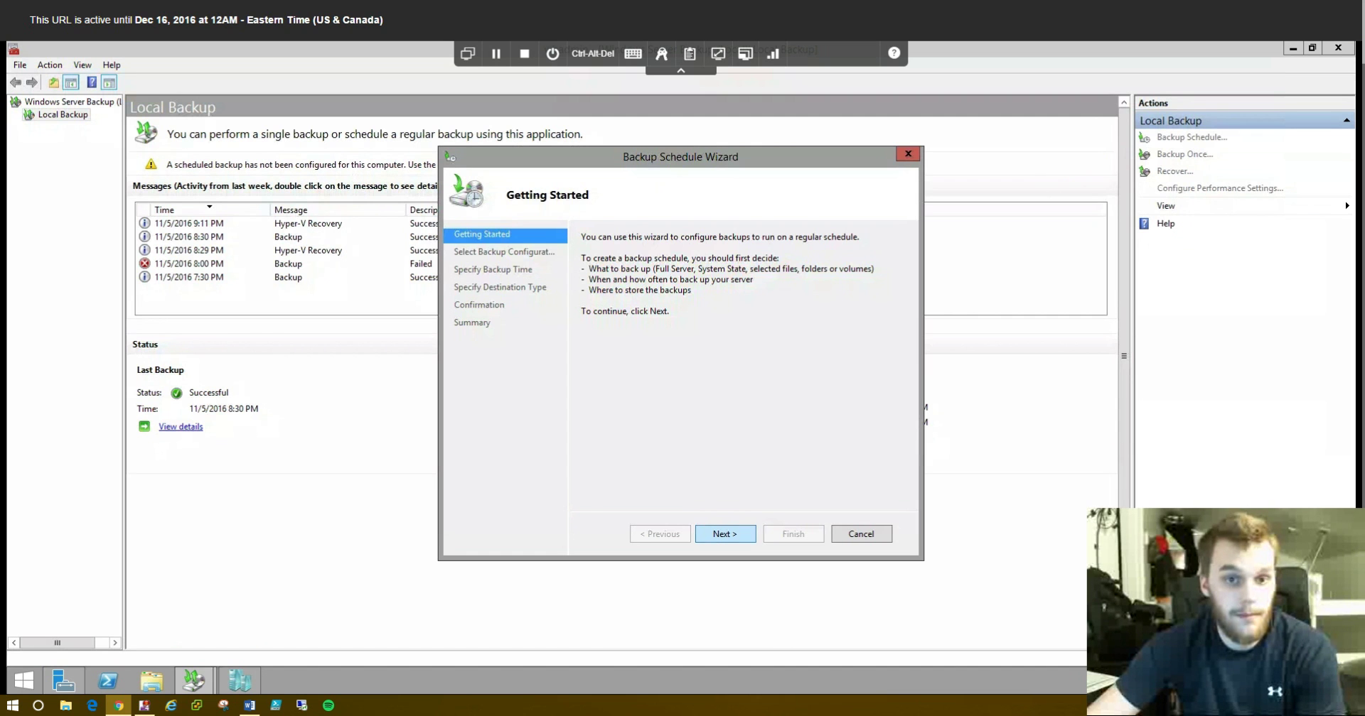
pyautogui.press('Return')
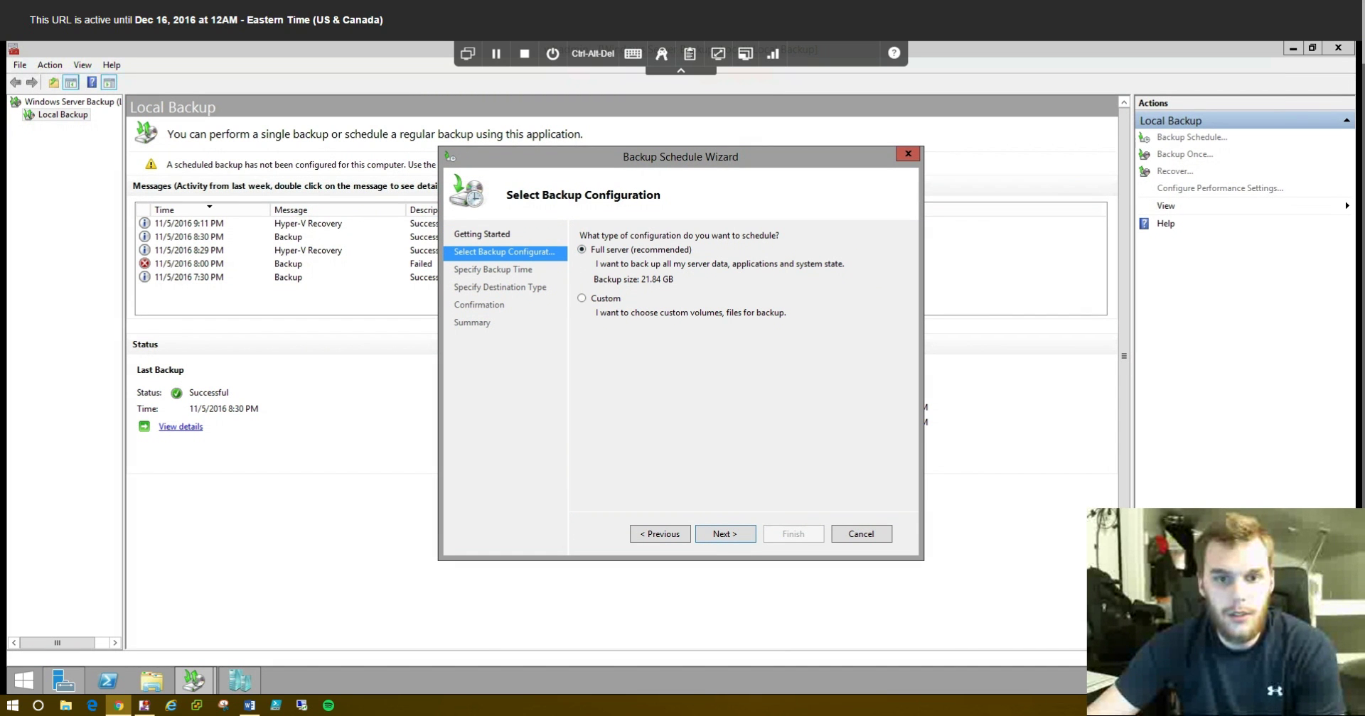
pyautogui.click(582, 298)
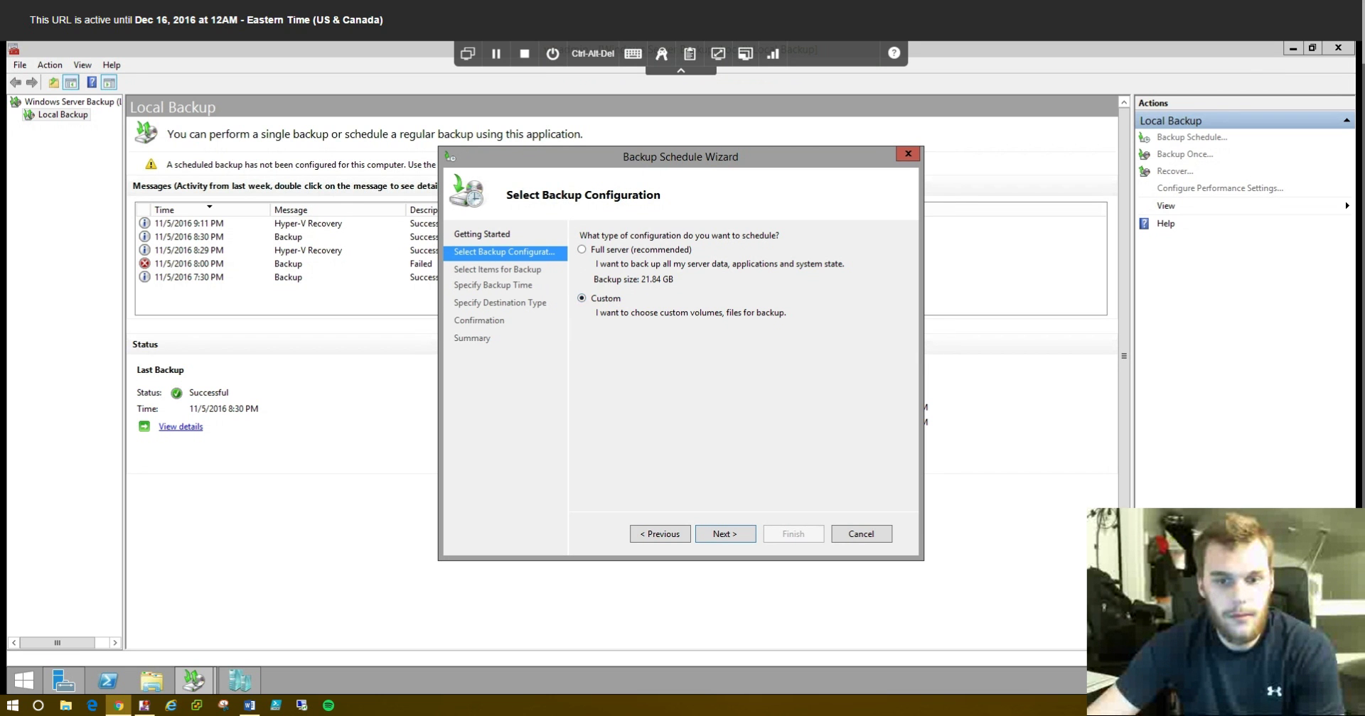
pyautogui.press('Return')
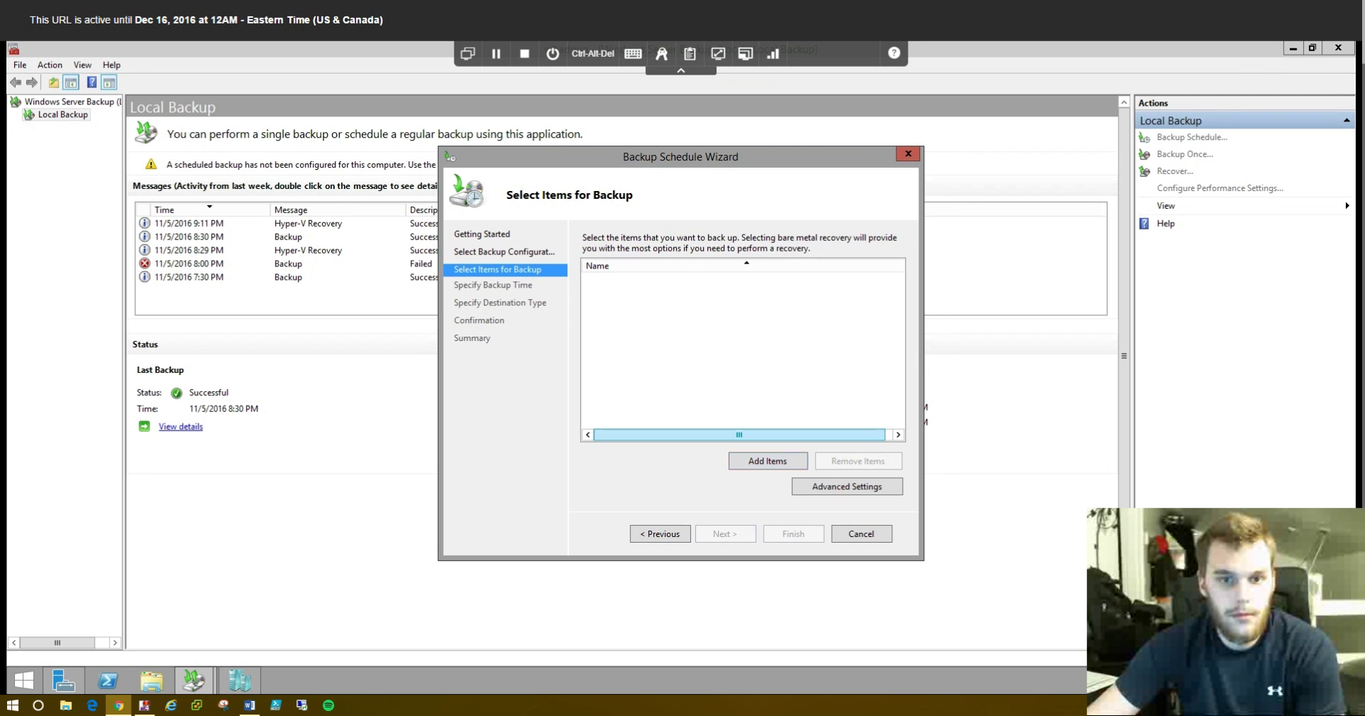
pyautogui.click(768, 460)
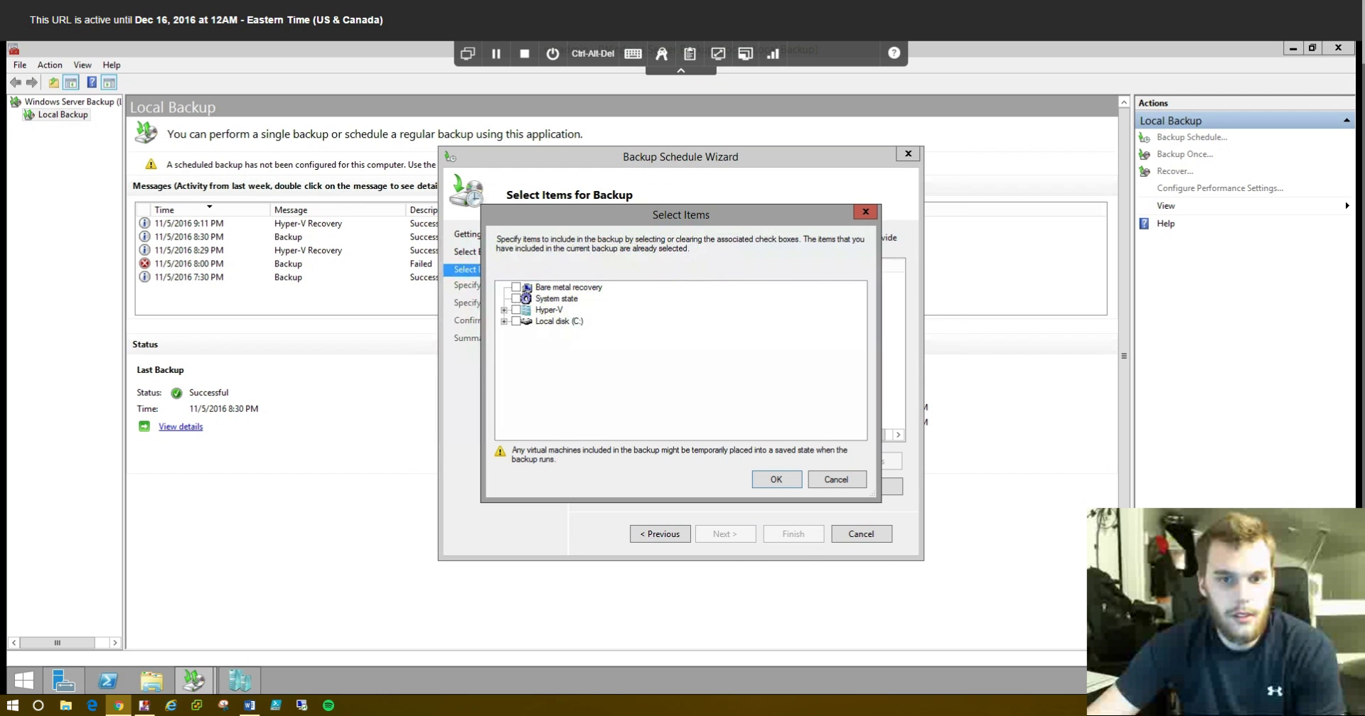
# - Check WSBDemo(Offline) under Hyper-V as the backup item and continue to the backup time
pyautogui.moveTo(681, 214); pyautogui.dragTo(521, 457)
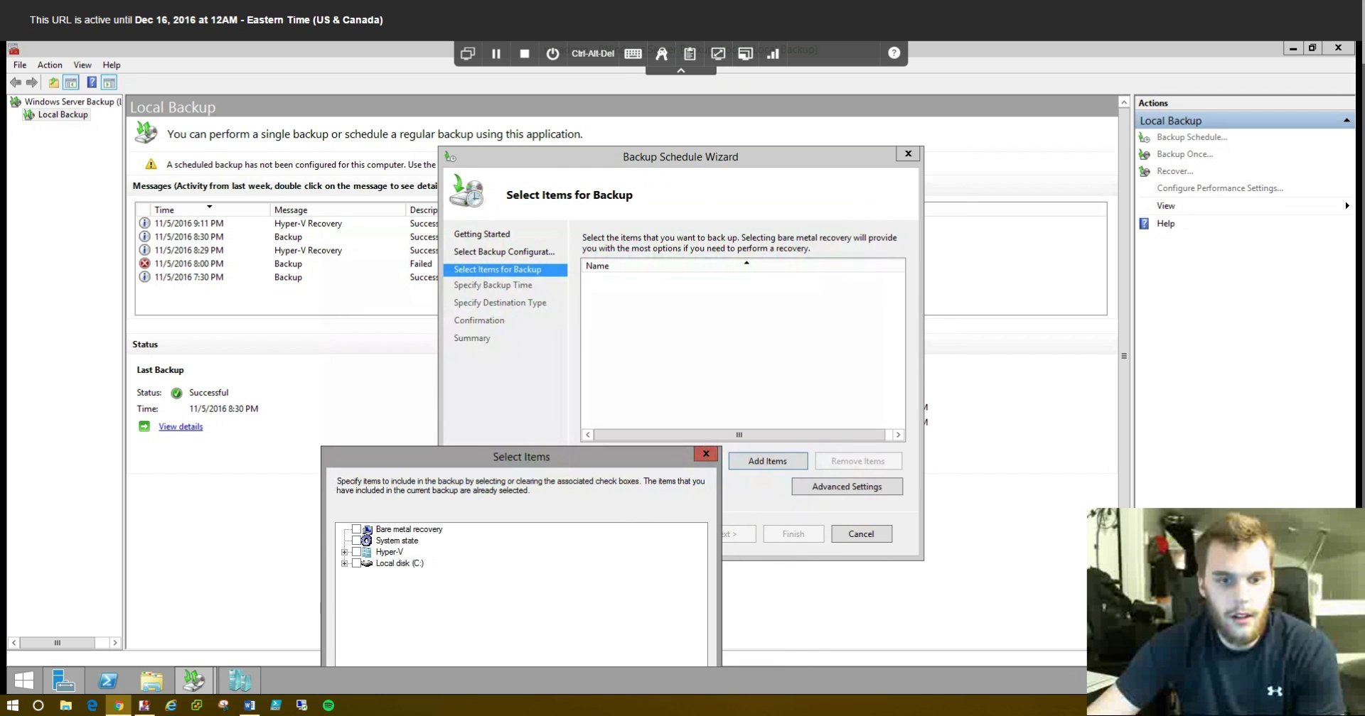
pyautogui.moveTo(612, 454); pyautogui.dragTo(698, 120)
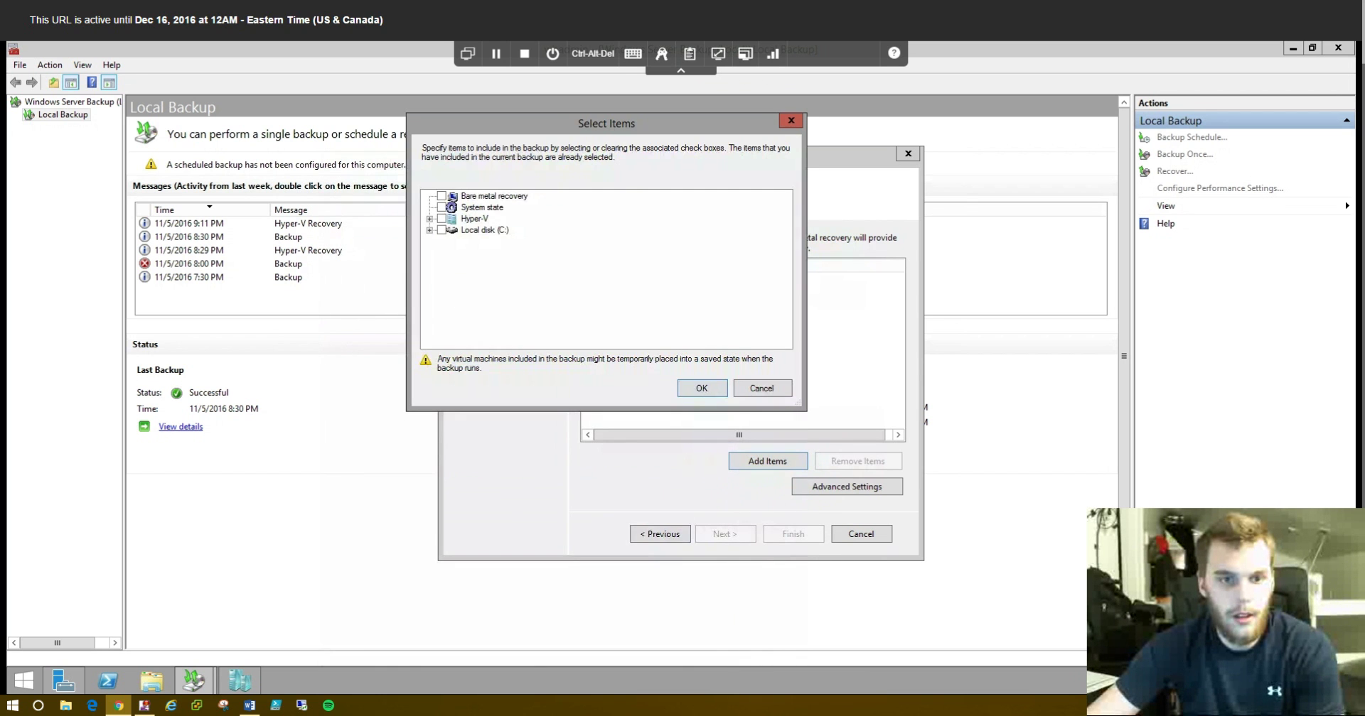
pyautogui.click(429, 219)
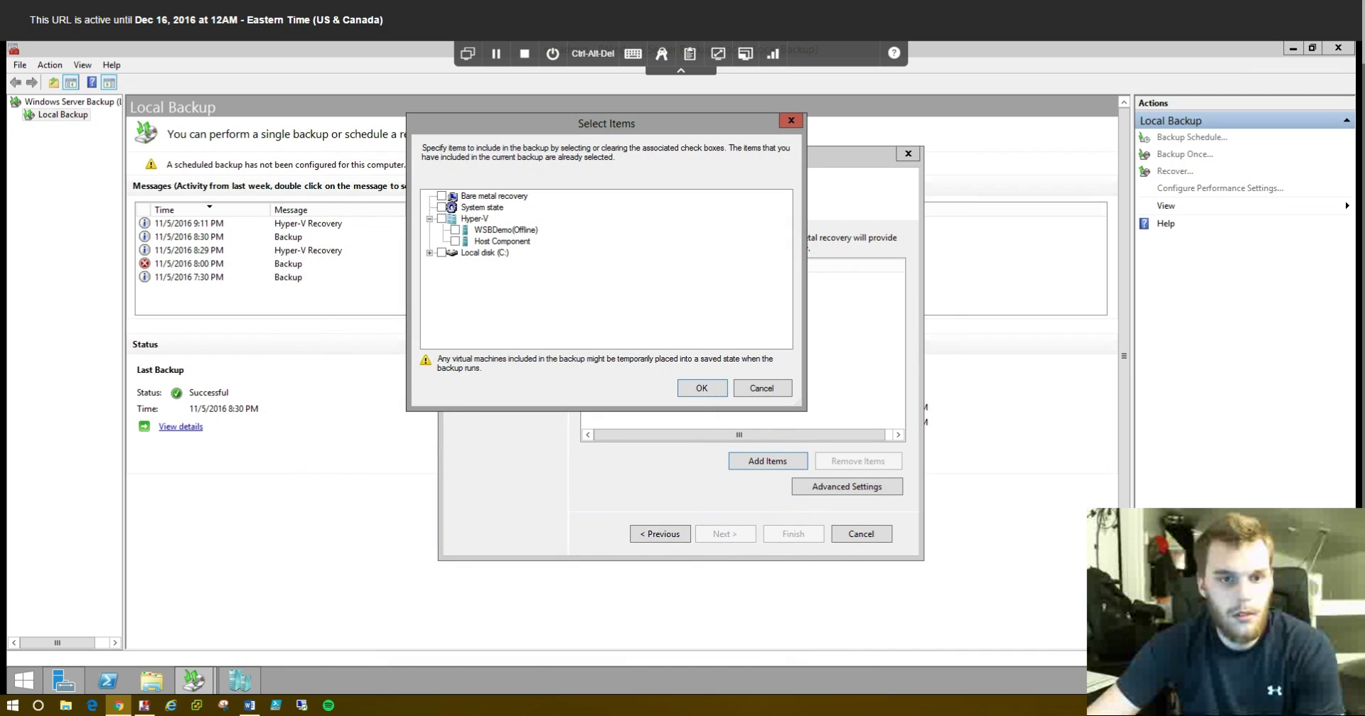
pyautogui.click(455, 230)
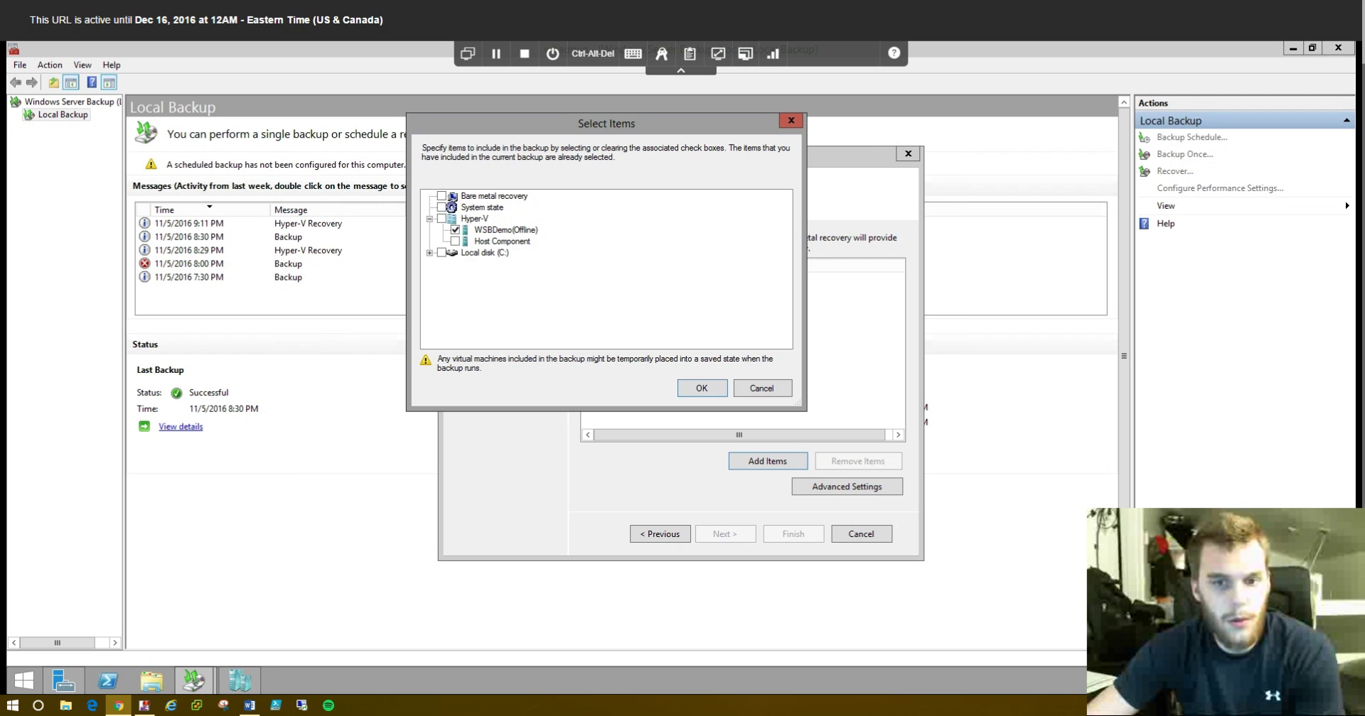
pyautogui.press('Return')
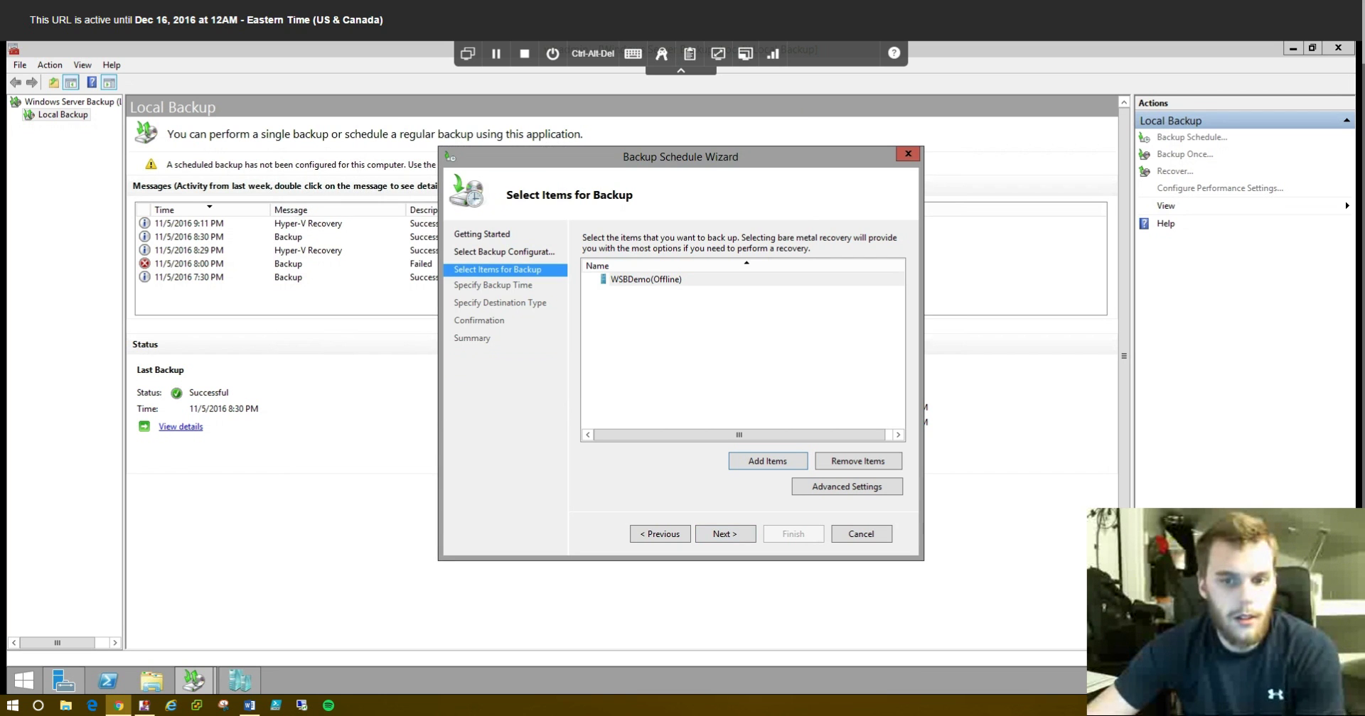
pyautogui.press('Return')
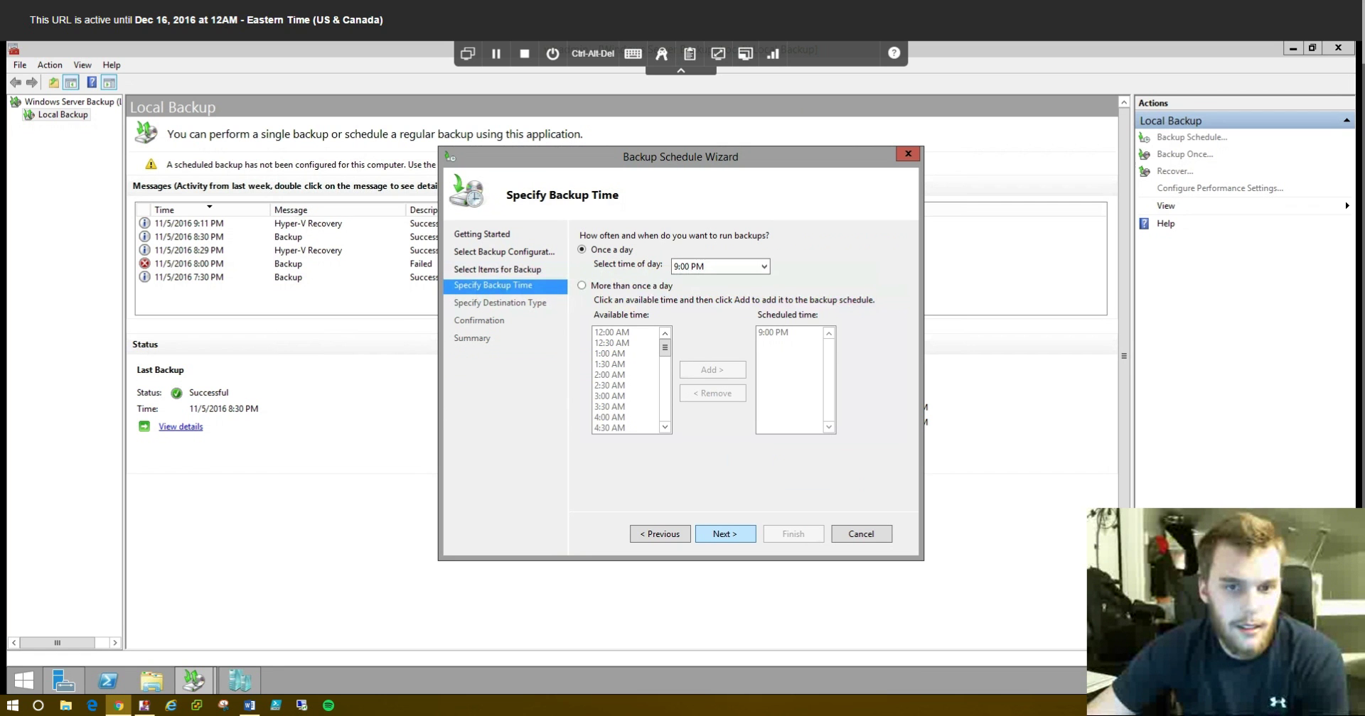
# - Change the once-a-day backup time from 9:00 PM to 10:00 PM and continue
pyautogui.click(720, 266)
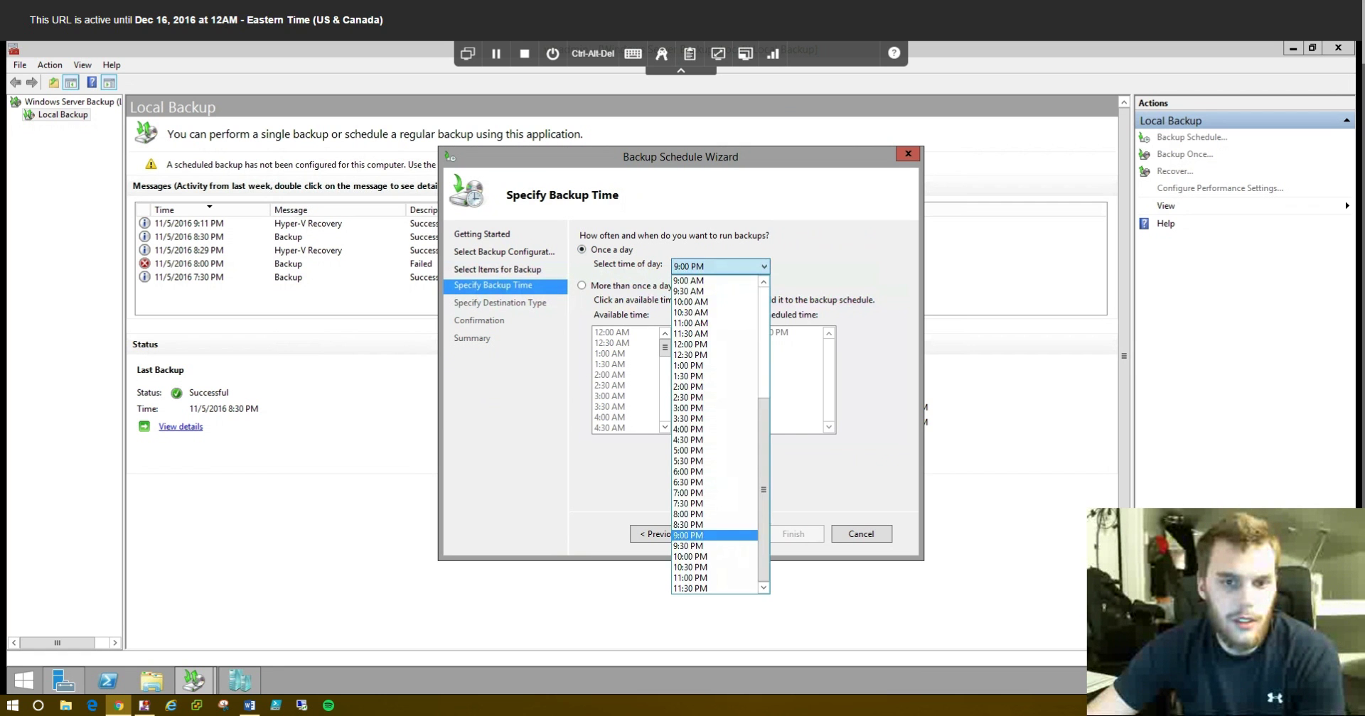
pyautogui.click(721, 267)
pyautogui.click(720, 267)
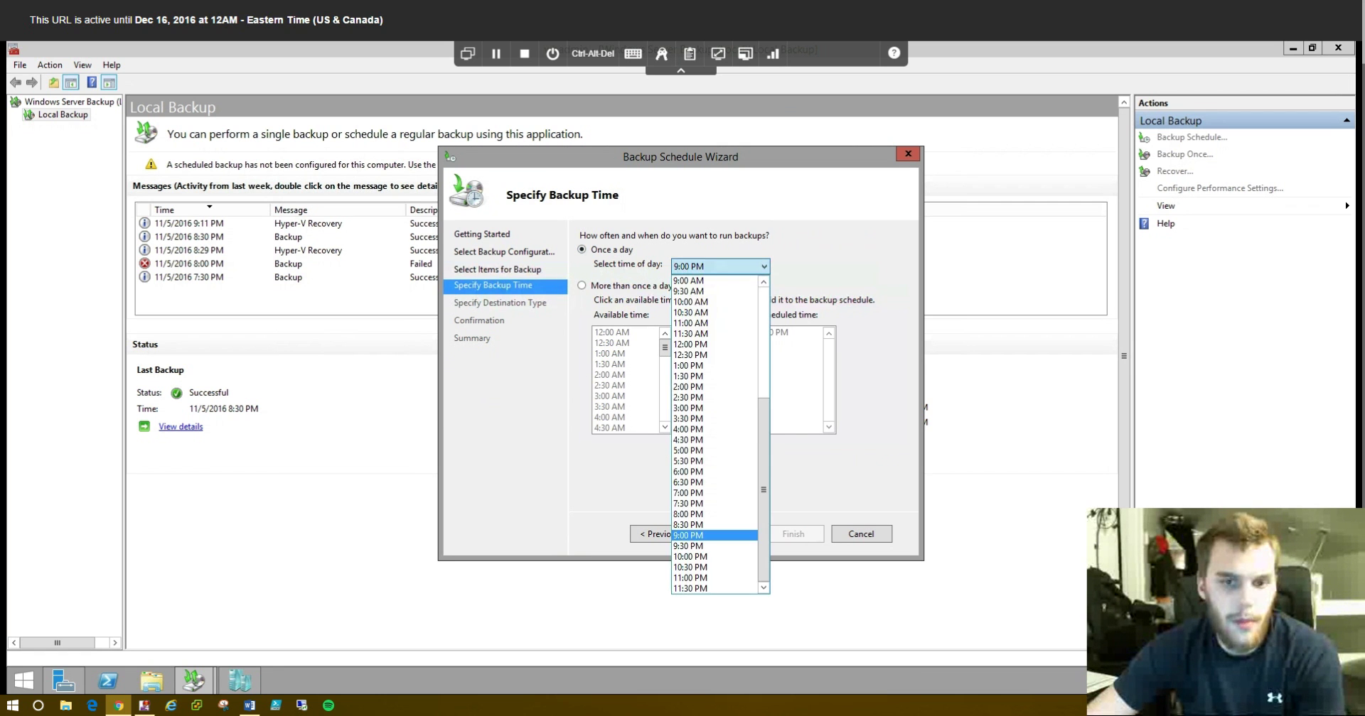
pyautogui.press('Return')
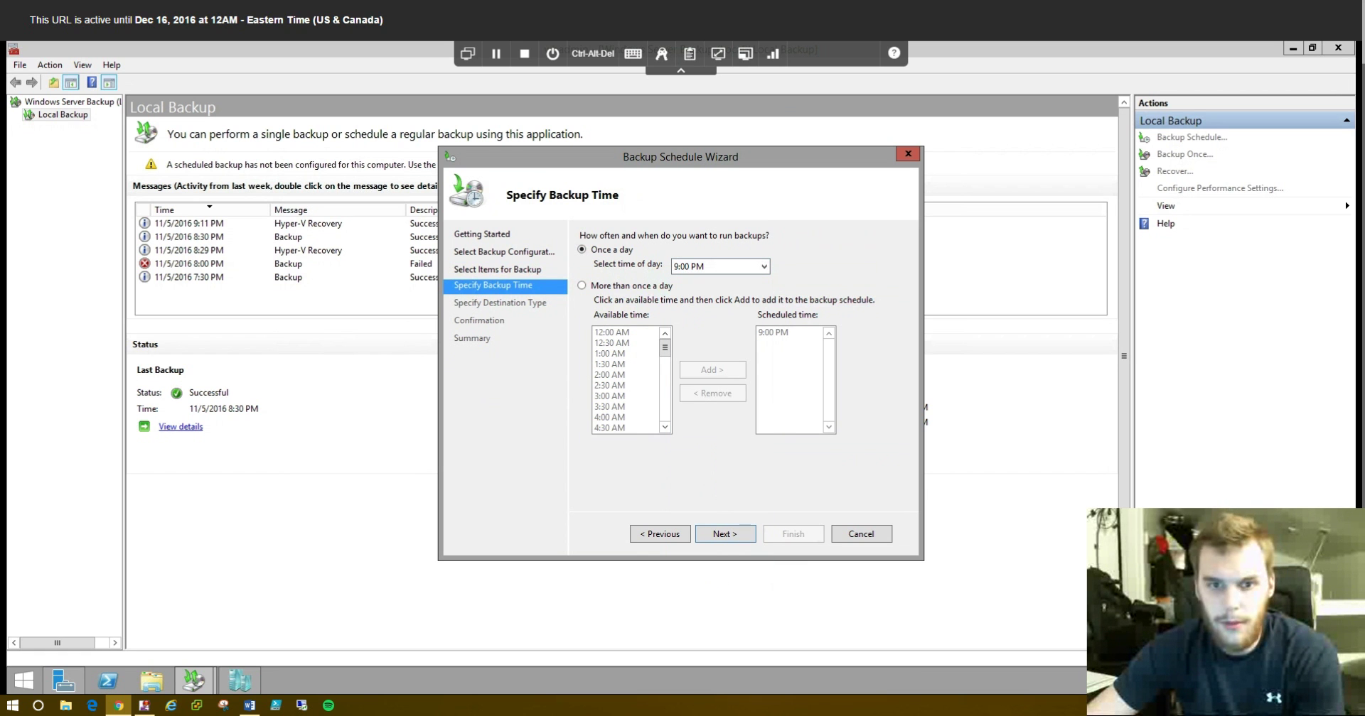
pyautogui.click(720, 267)
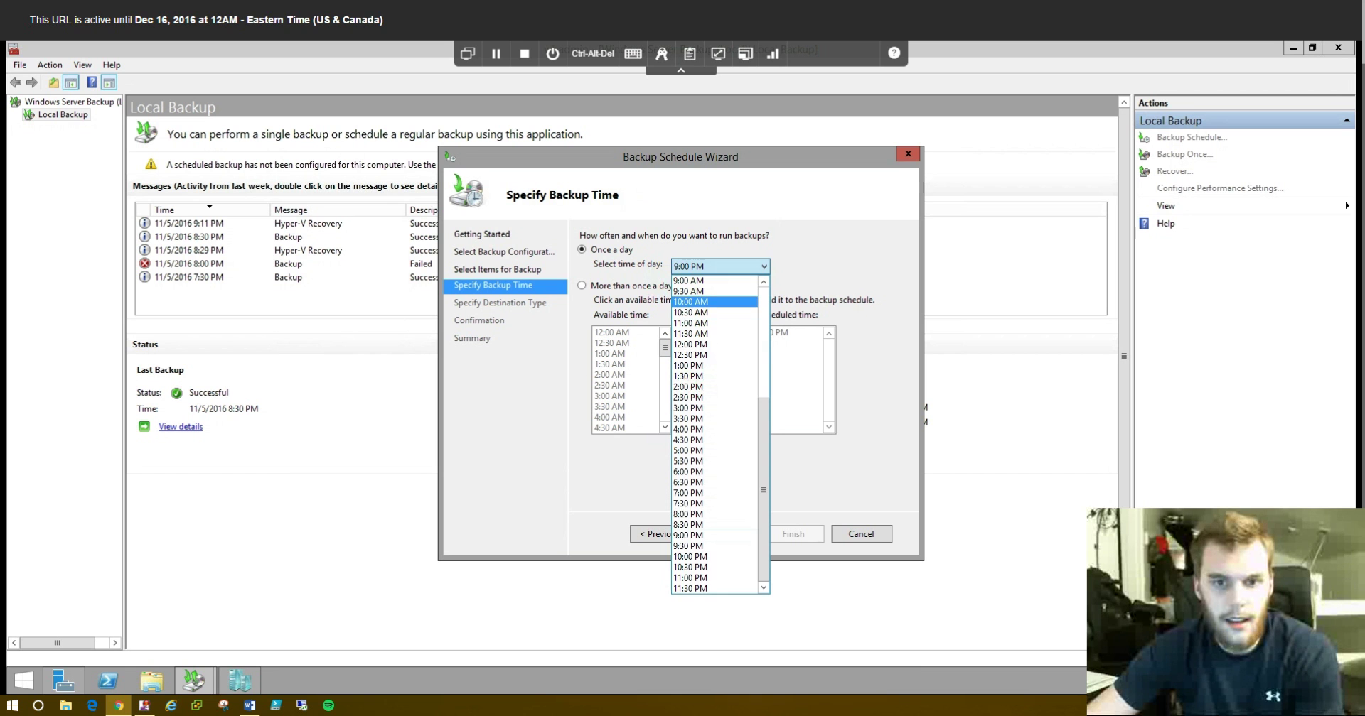
pyautogui.click(690, 301)
pyautogui.click(721, 267)
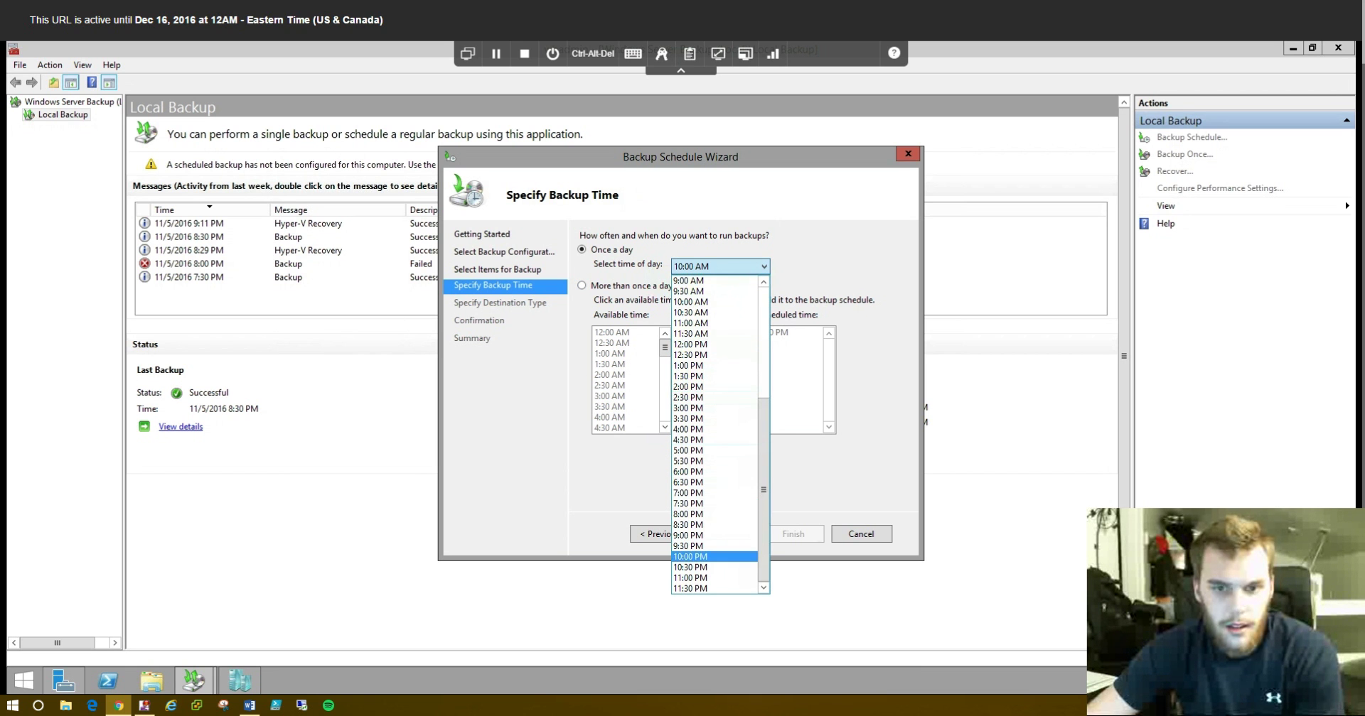
pyautogui.click(690, 557)
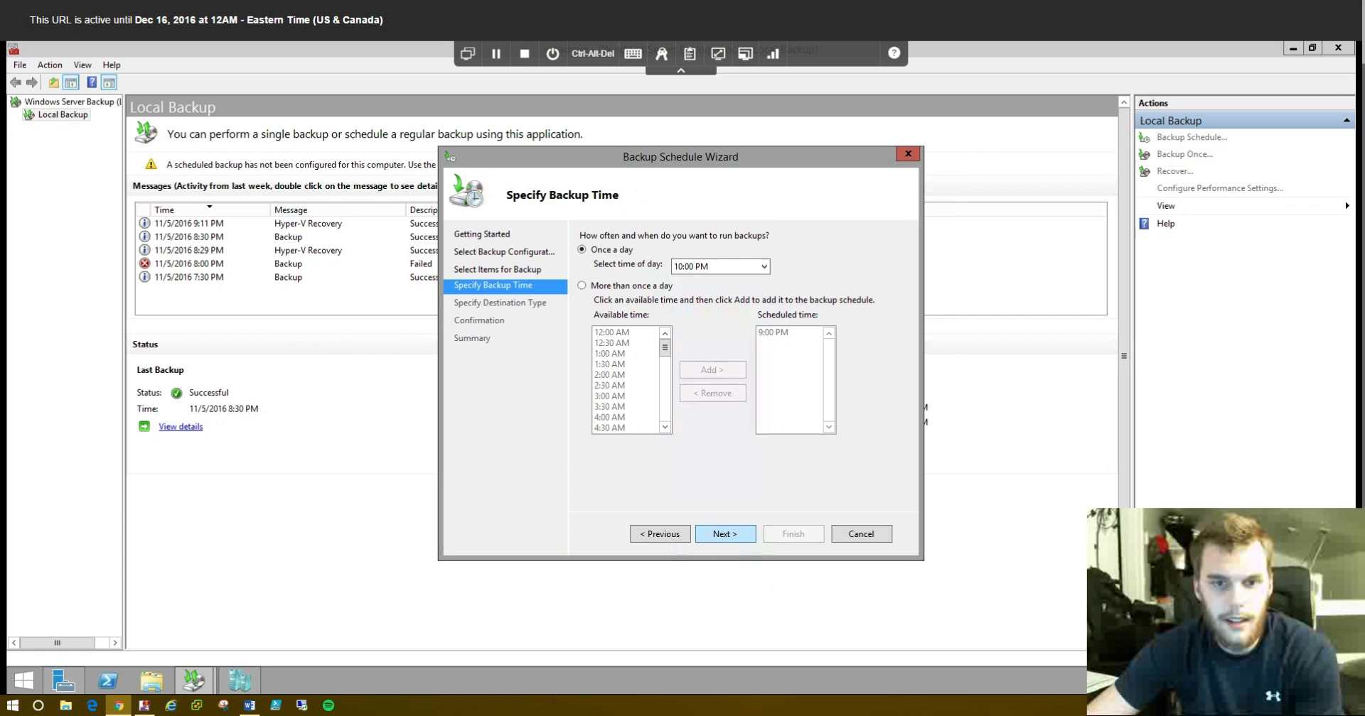
pyautogui.click(724, 534)
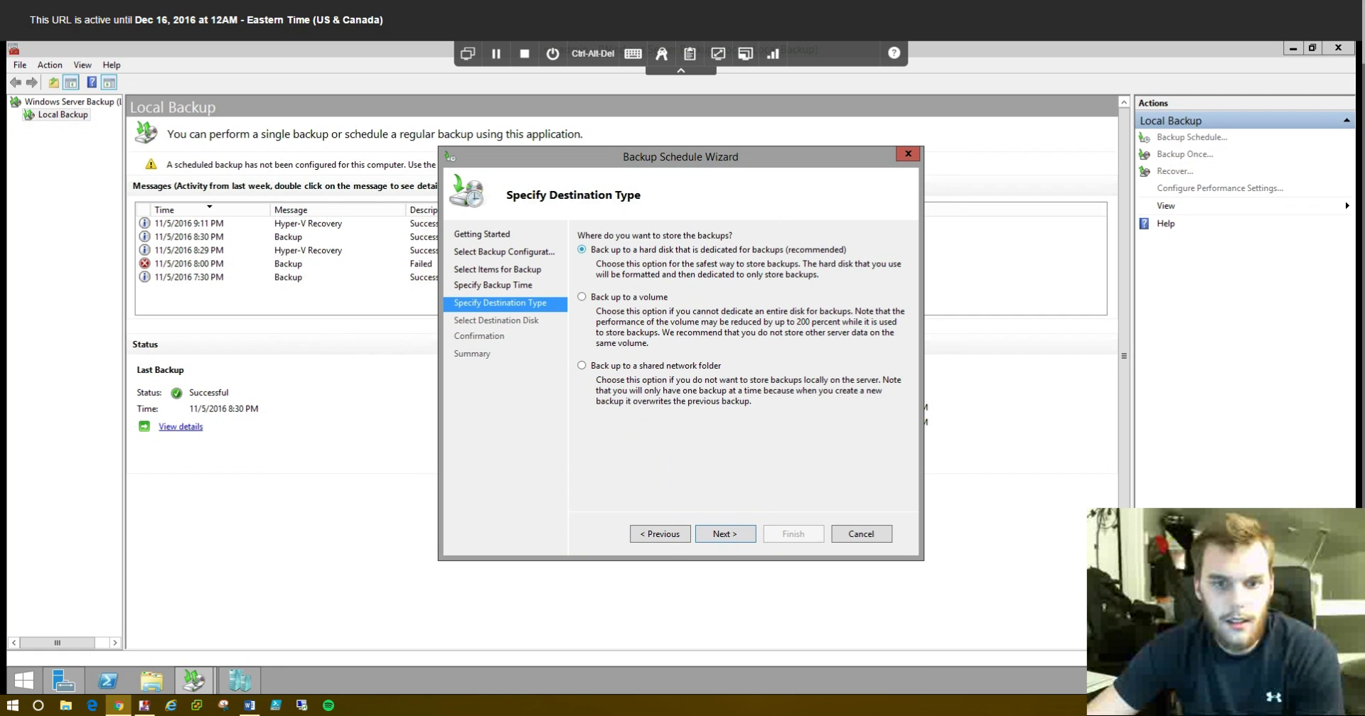
# - Choose backing up to a shared network folder and accept the remote-folder warning
pyautogui.click(582, 366)
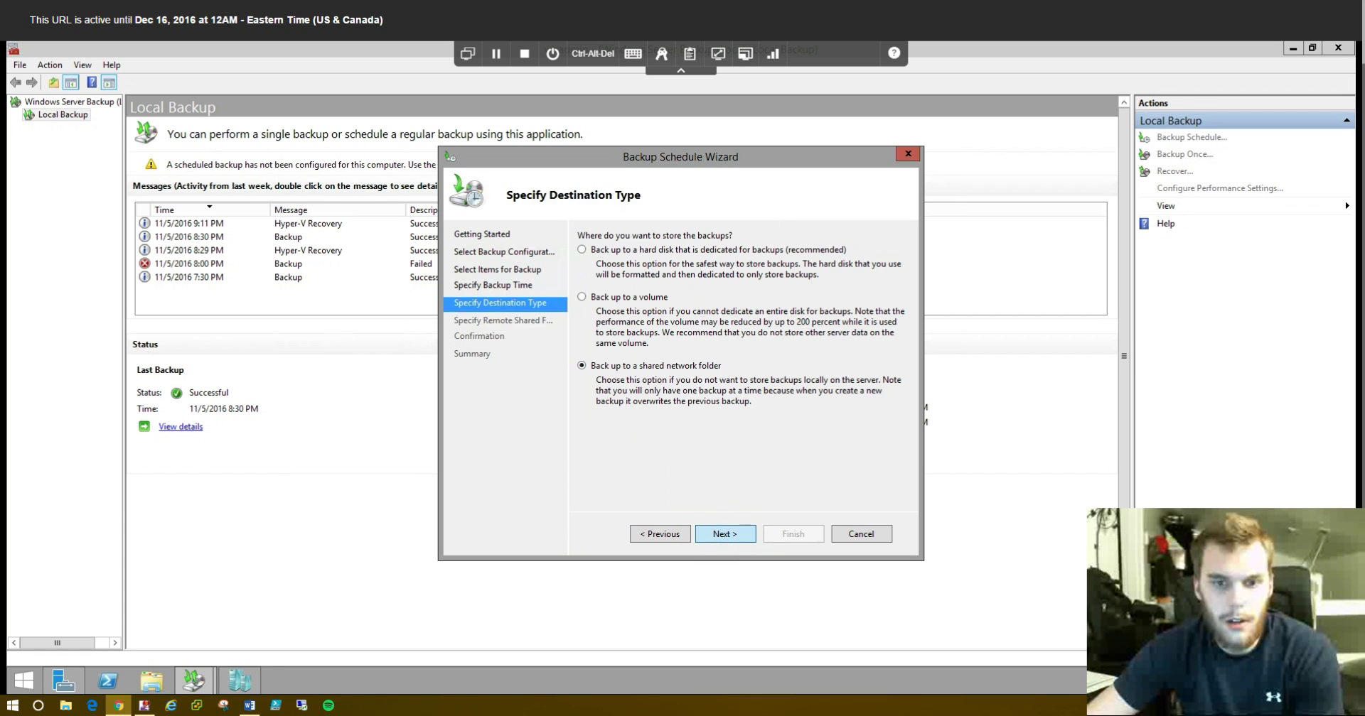
pyautogui.click(724, 533)
pyautogui.press('Return')
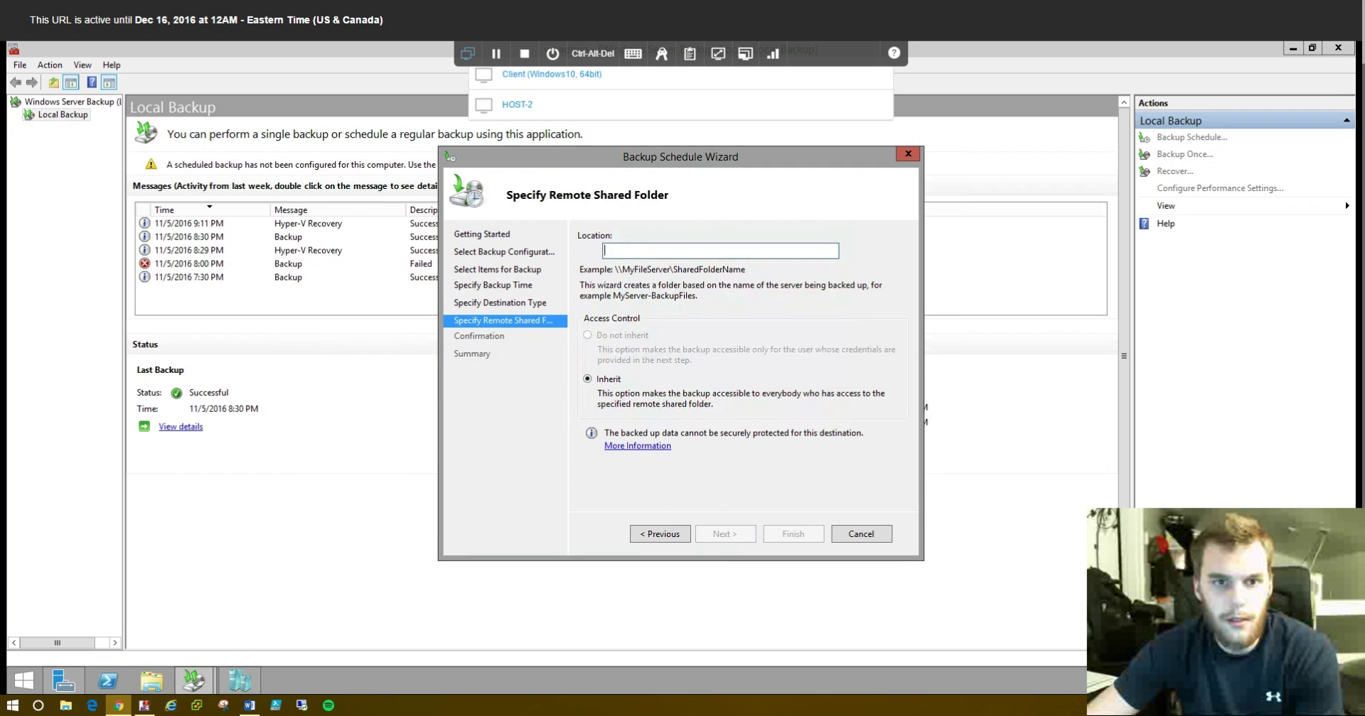
pyautogui.click(467, 54)
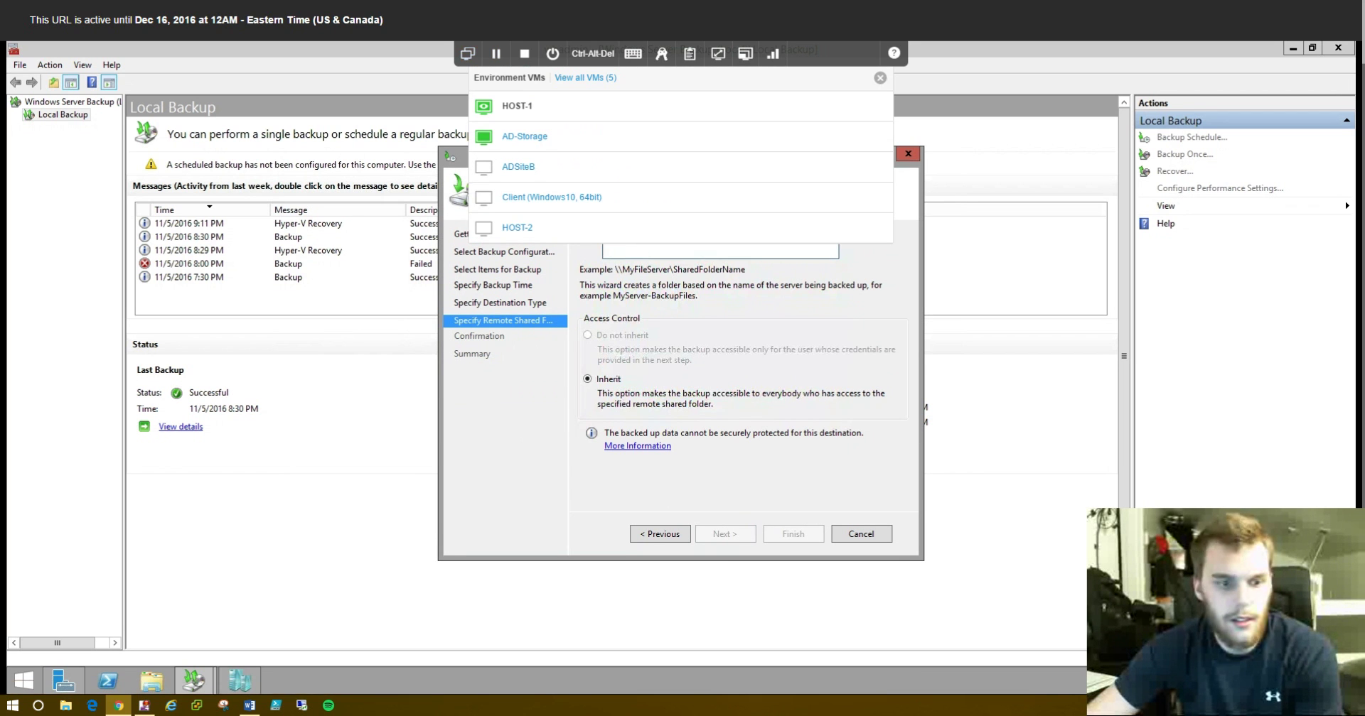
pyautogui.press('Escape')
# - Check the HyperV network drive in File Explorer, then set the location to \\ad-stor\HyperV
pyautogui.click(152, 681)
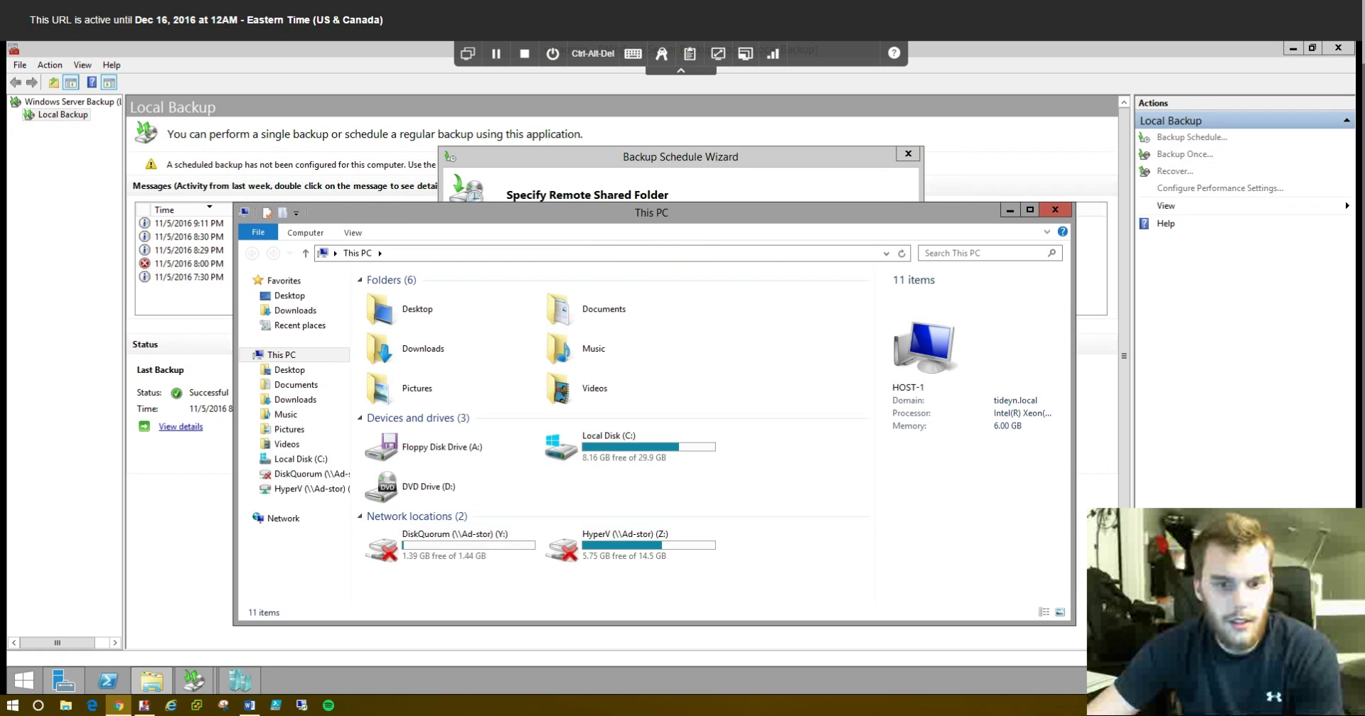
pyautogui.doubleClick(630, 546)
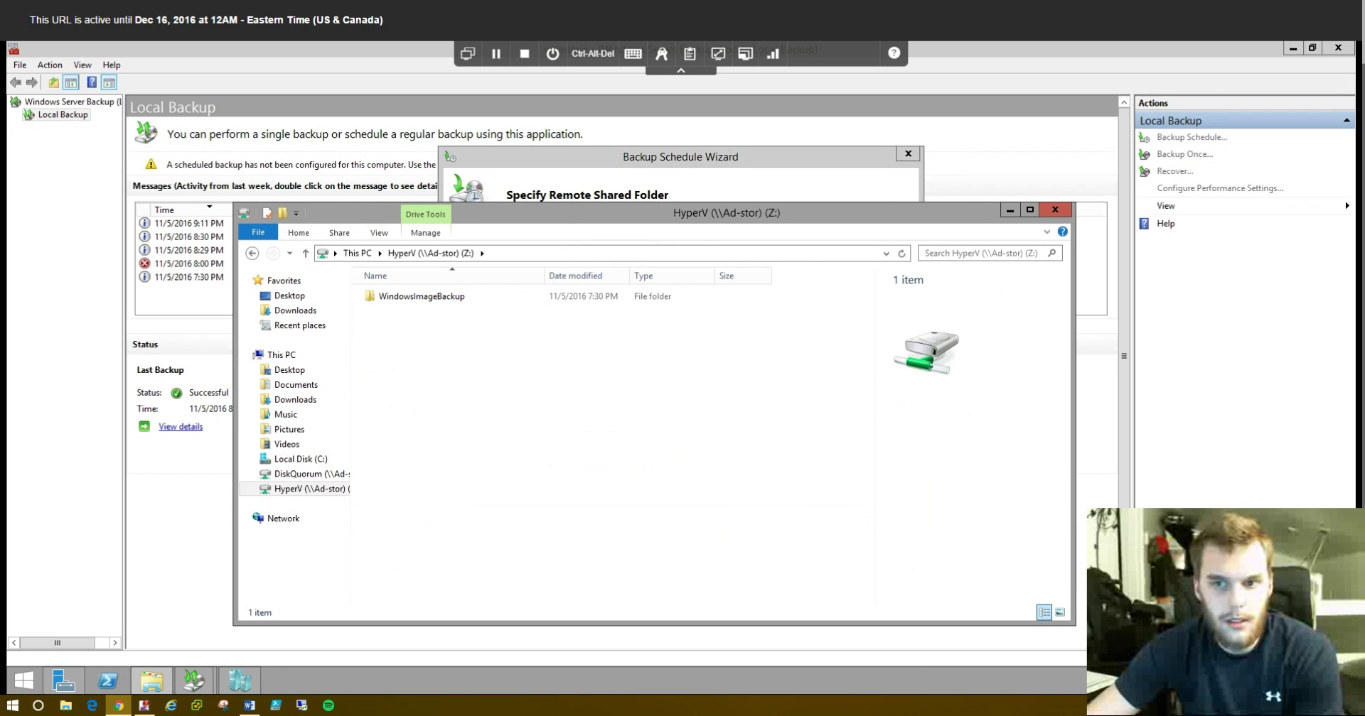
pyautogui.click(1055, 210)
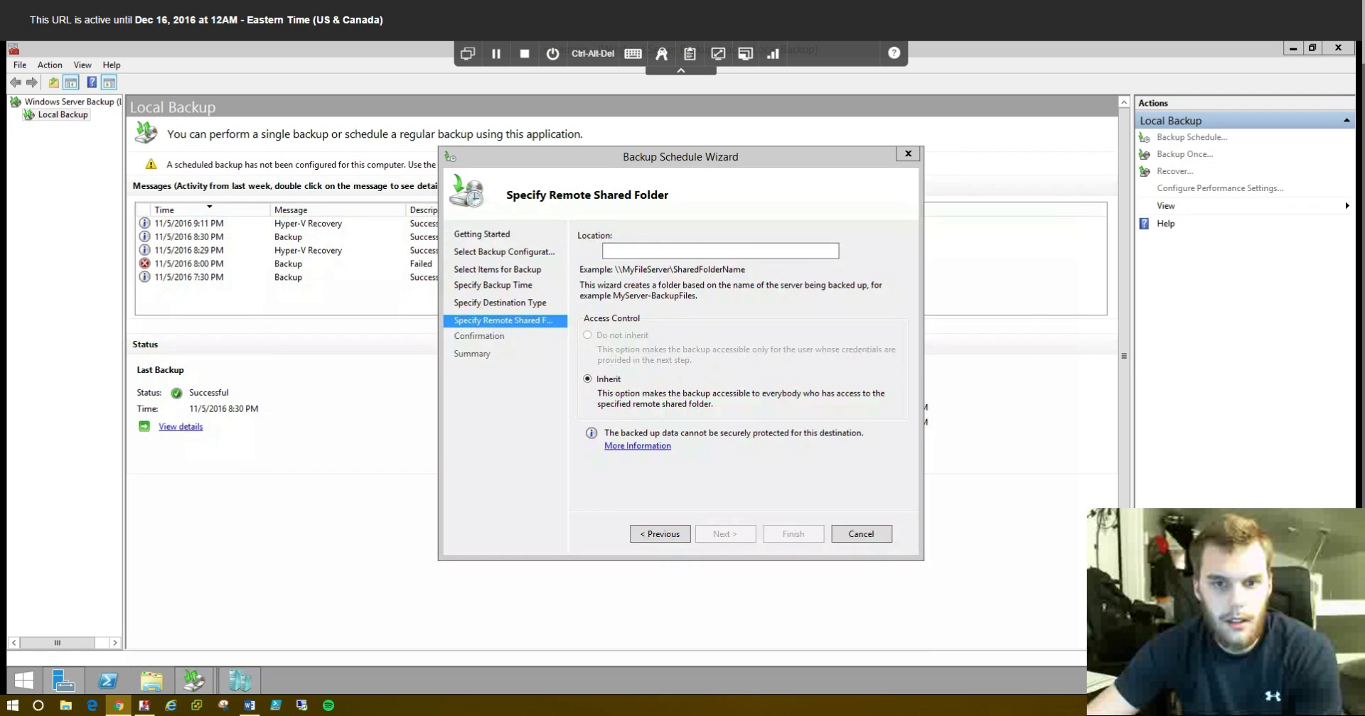
pyautogui.write('\\\\')
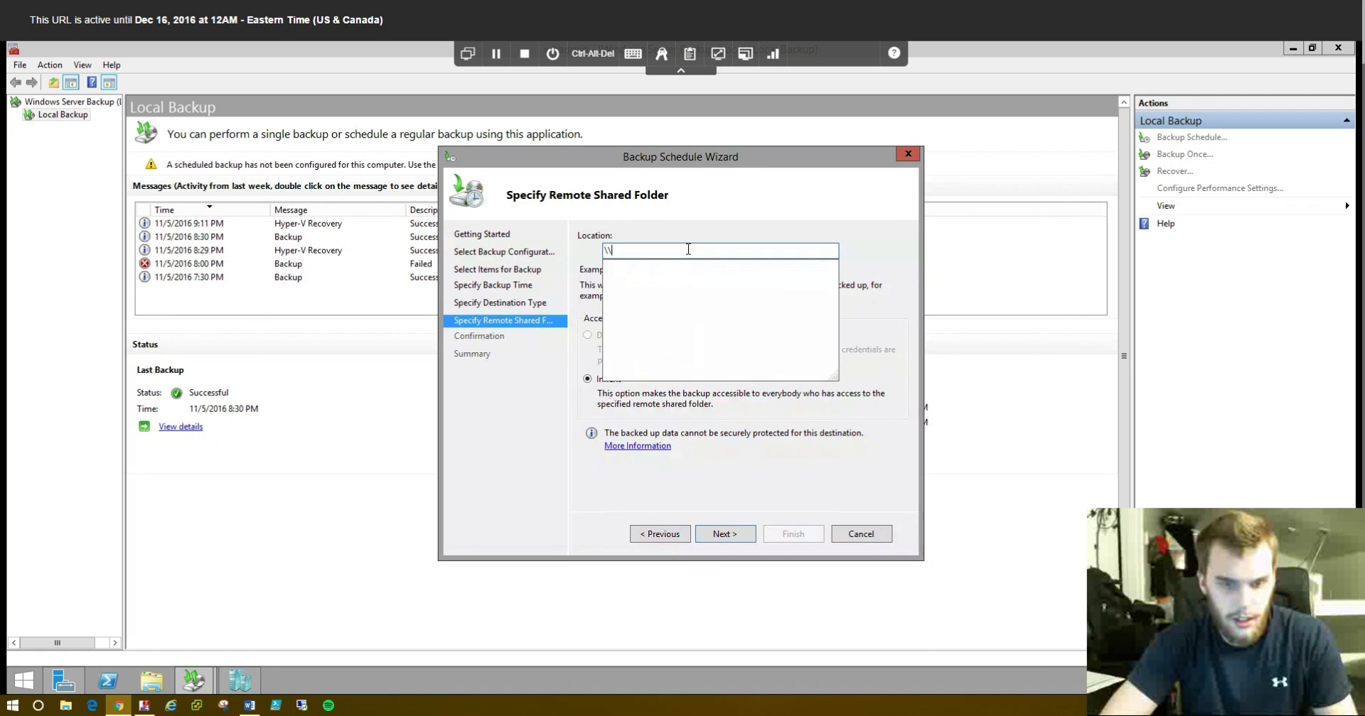
pyautogui.write('ad-stor\\')
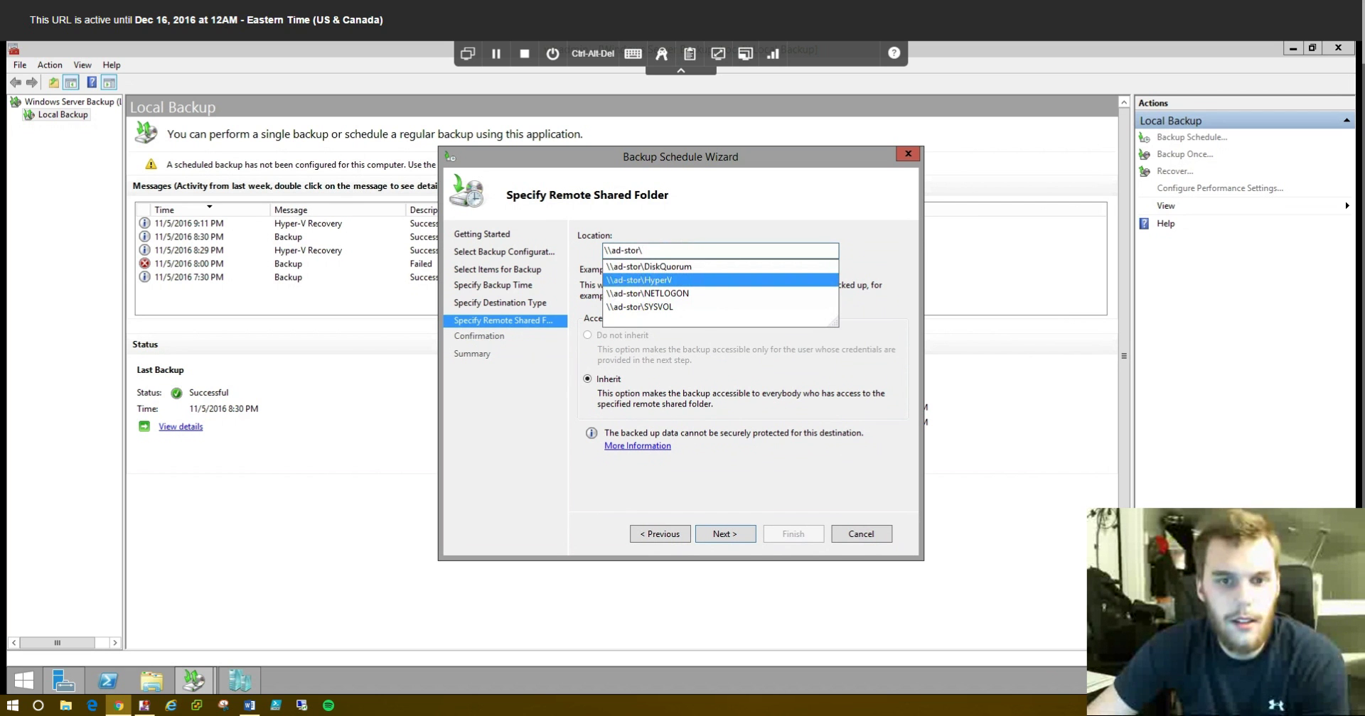
pyautogui.click(639, 280)
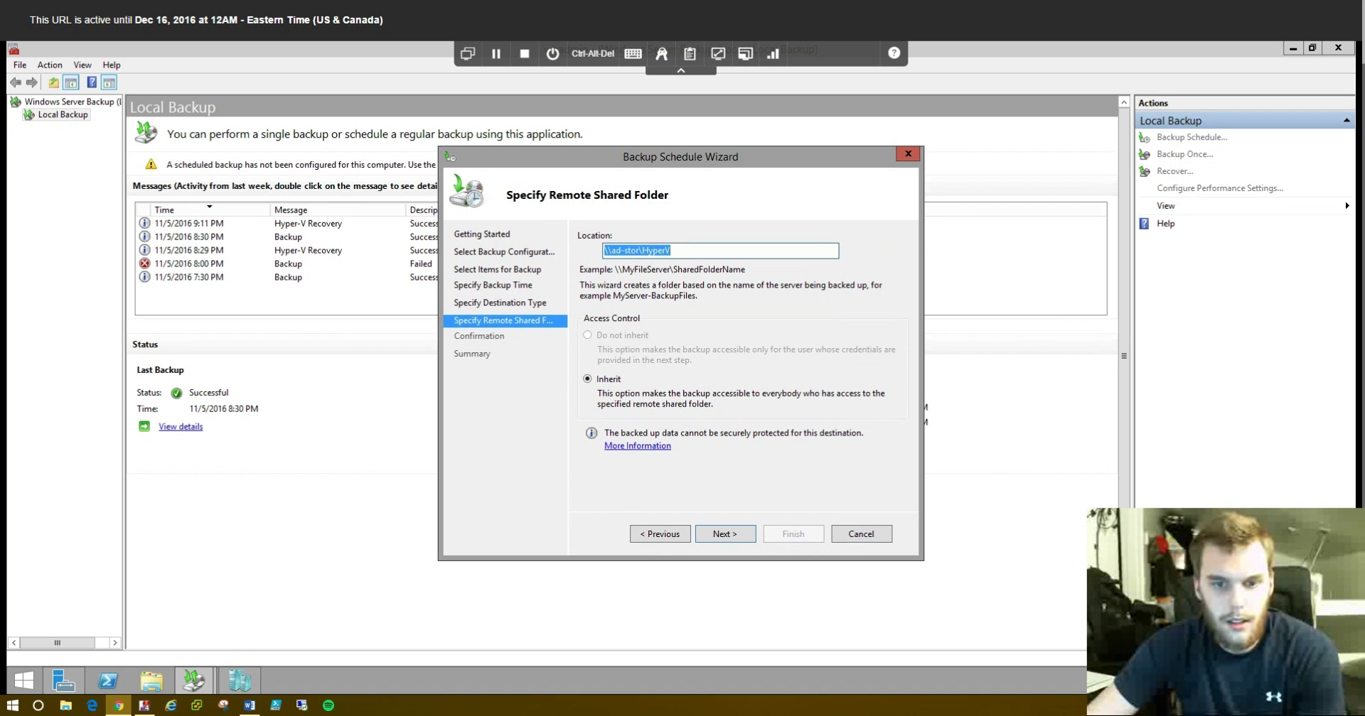
pyautogui.press('Return')
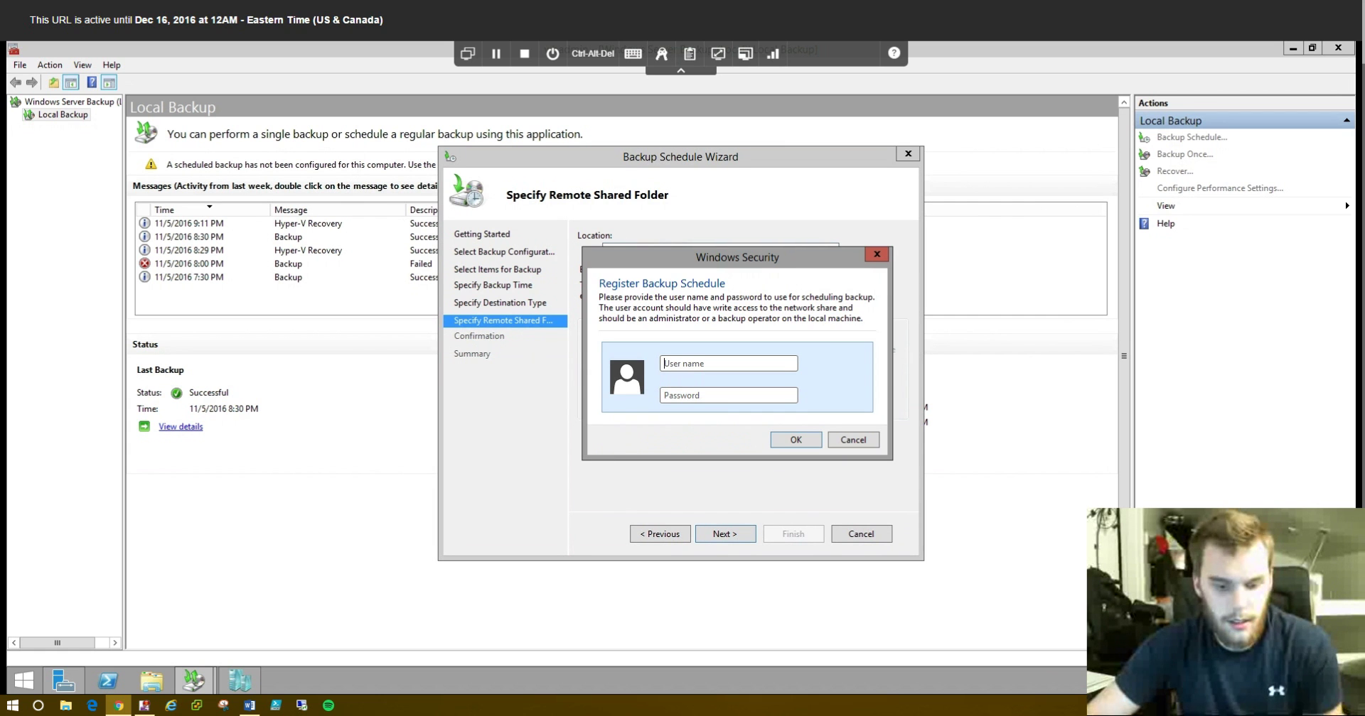
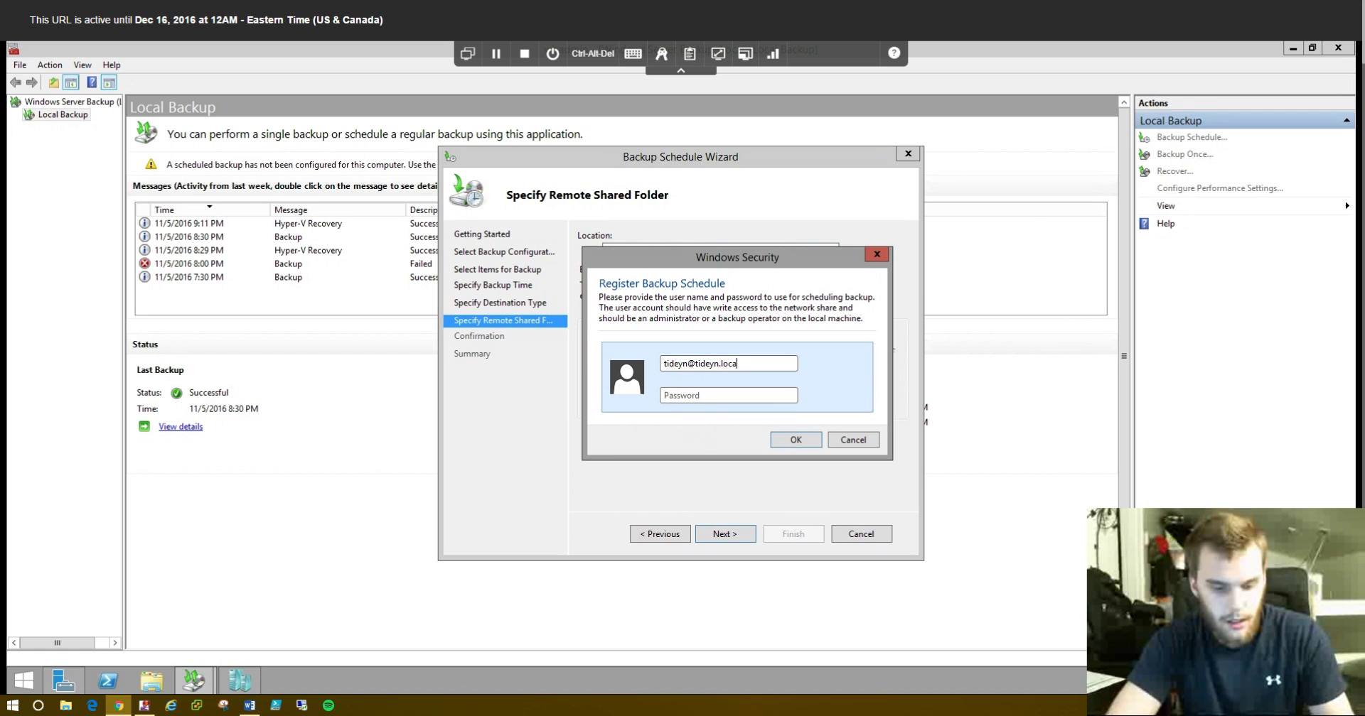
# - Enter the administrator account's user name and password, then confirm and finish the schedule
pyautogui.write('********')
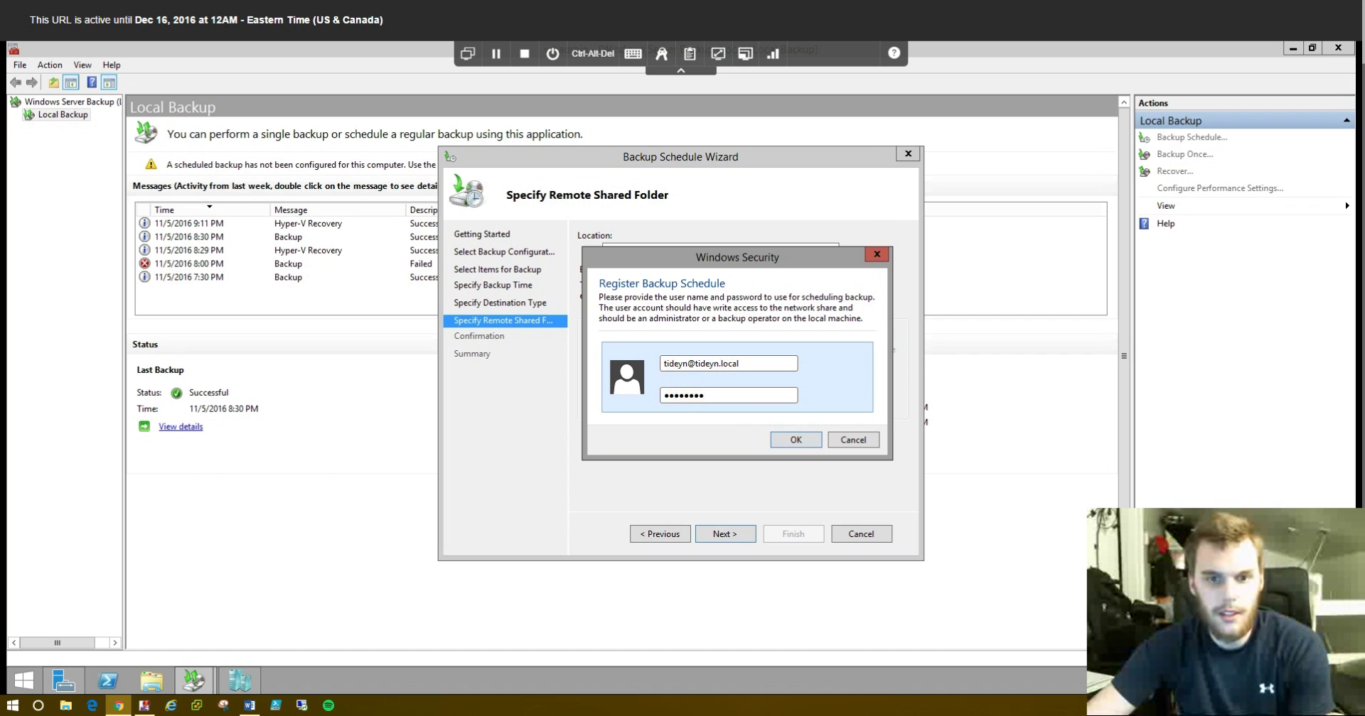
pyautogui.press('Return')
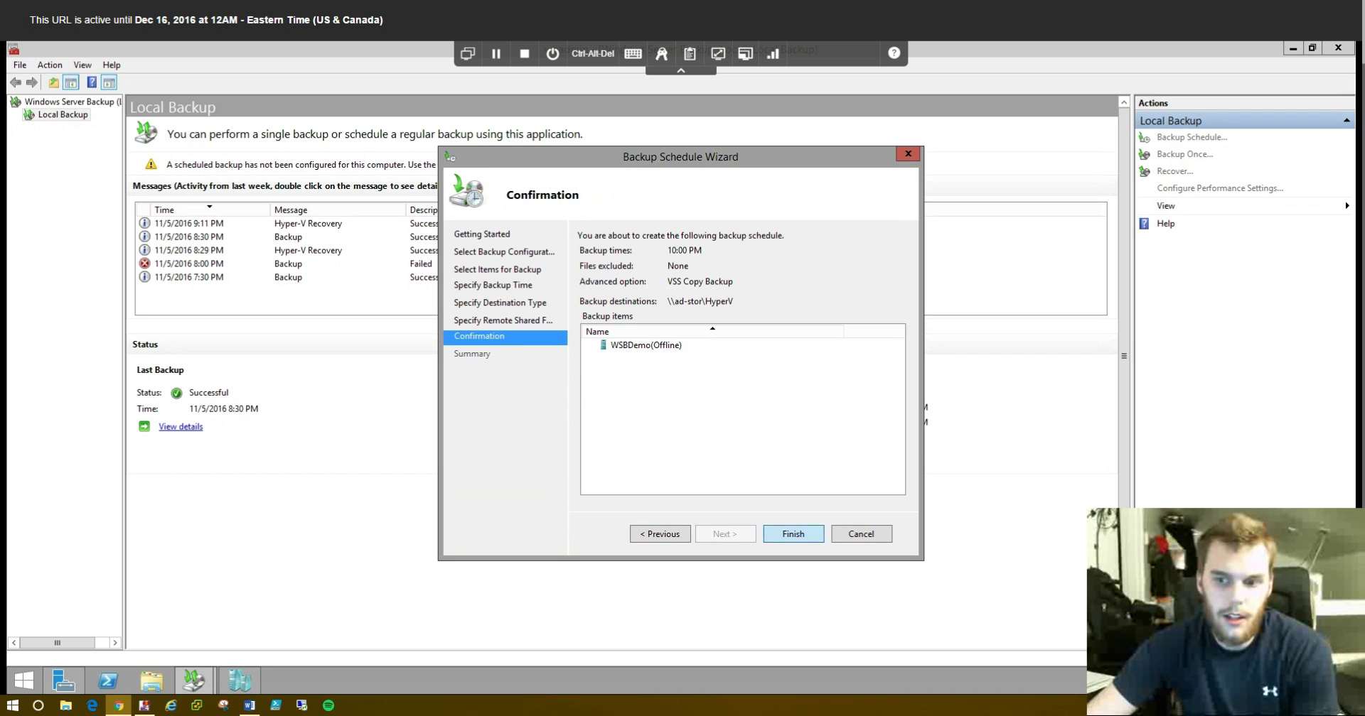
pyautogui.press('Return')
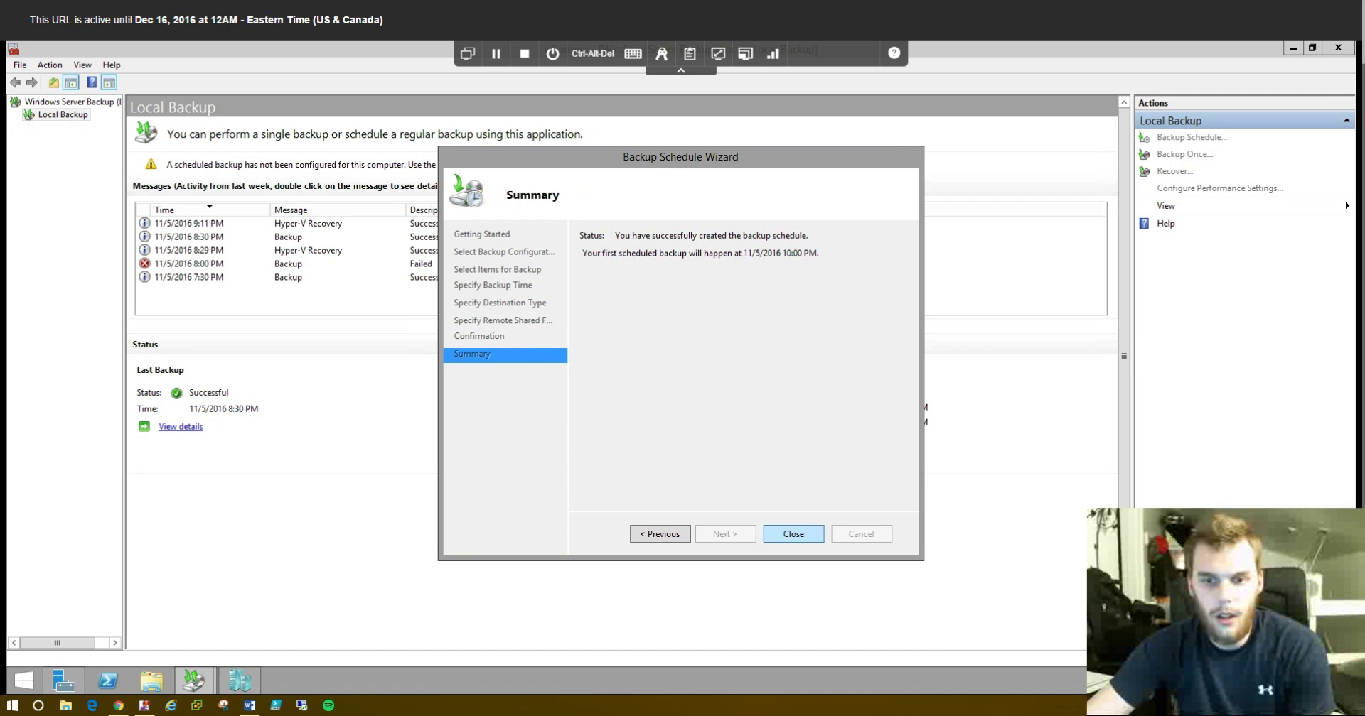
# - Close the finished backup schedule wizard, check the newest backup message, and bring up This PC
pyautogui.press('Return')
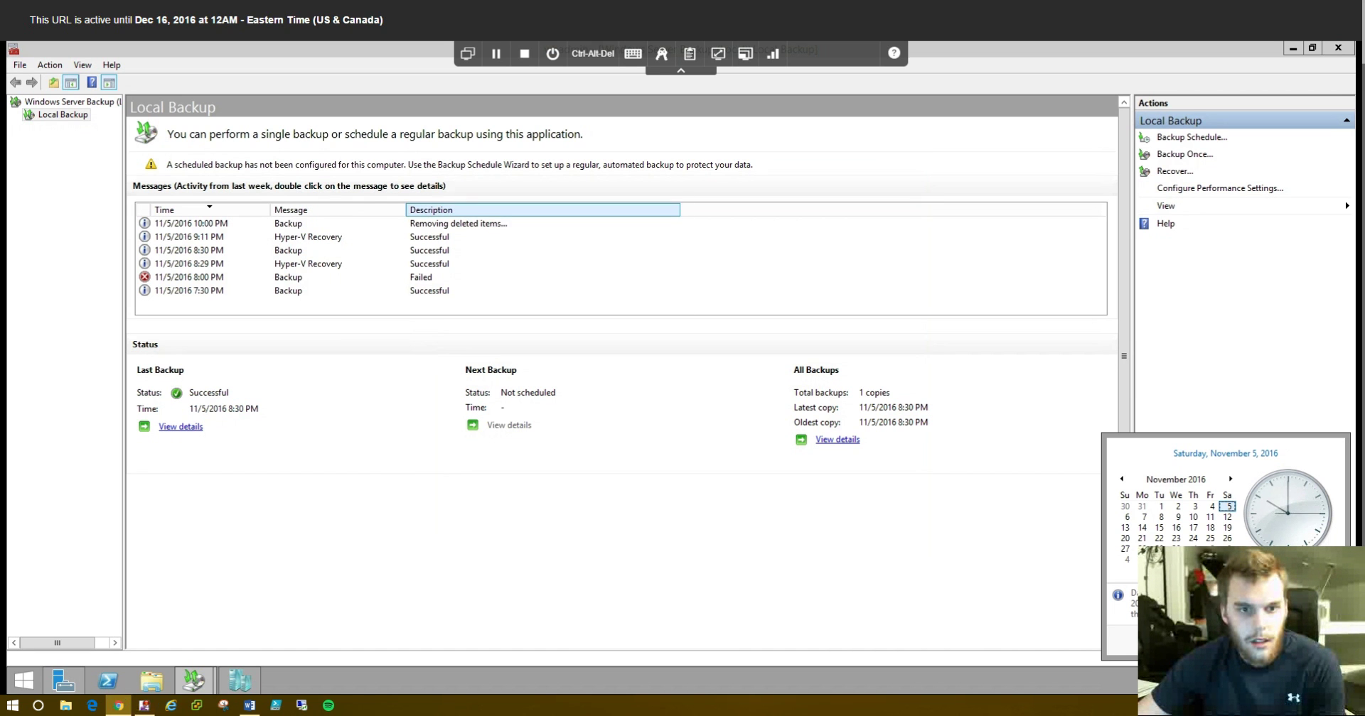
pyautogui.press('Escape')
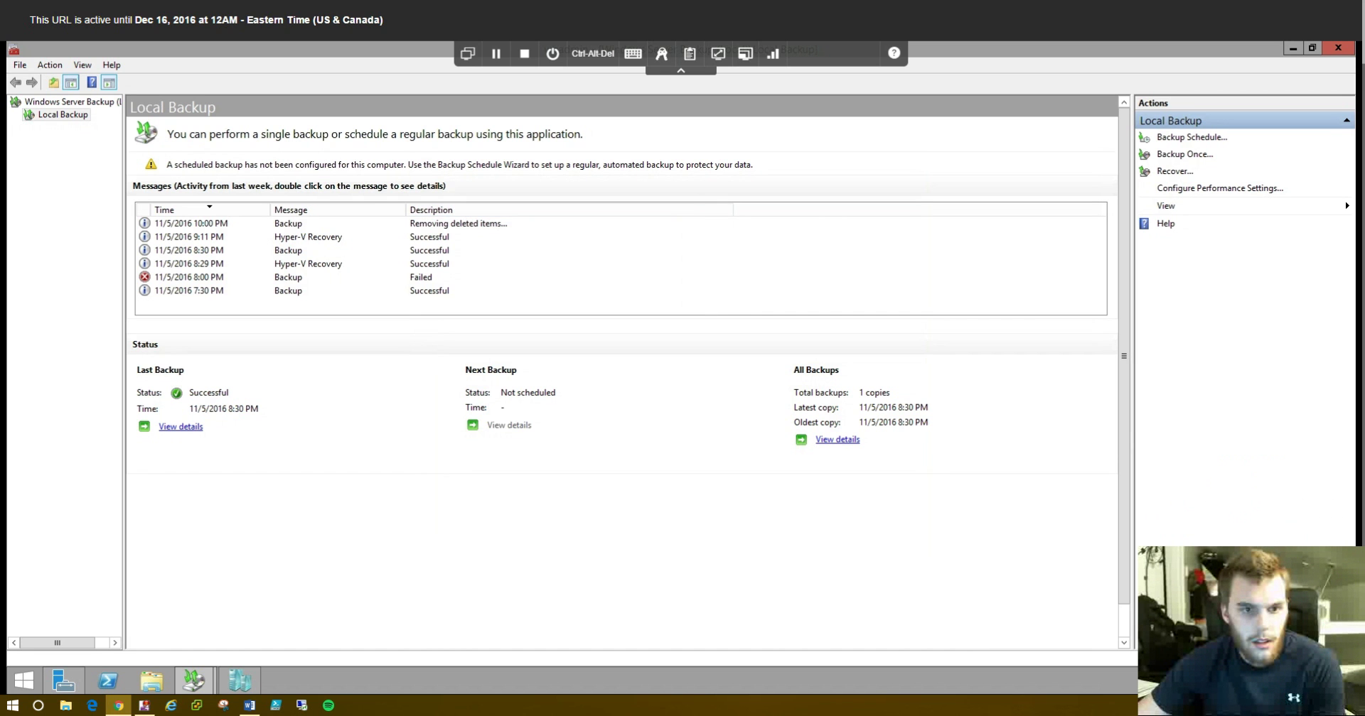
pyautogui.click(441, 223)
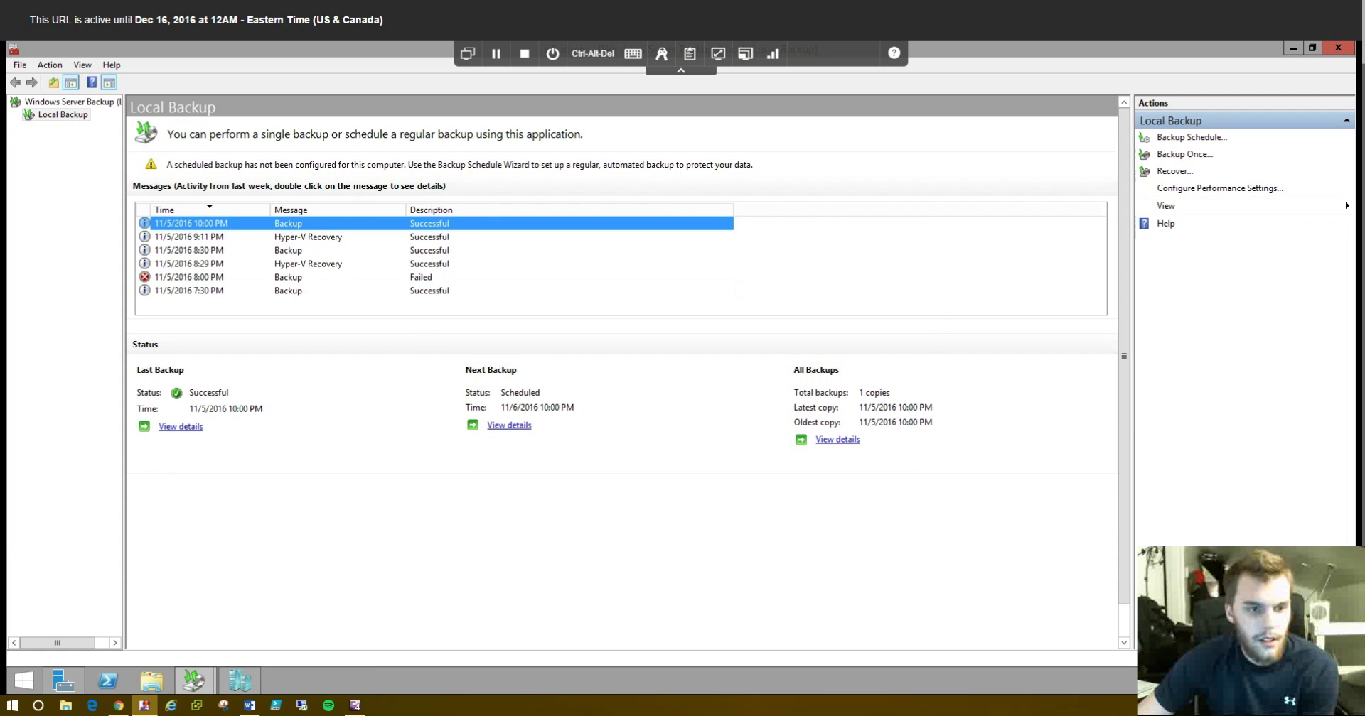
pyautogui.click(152, 681)
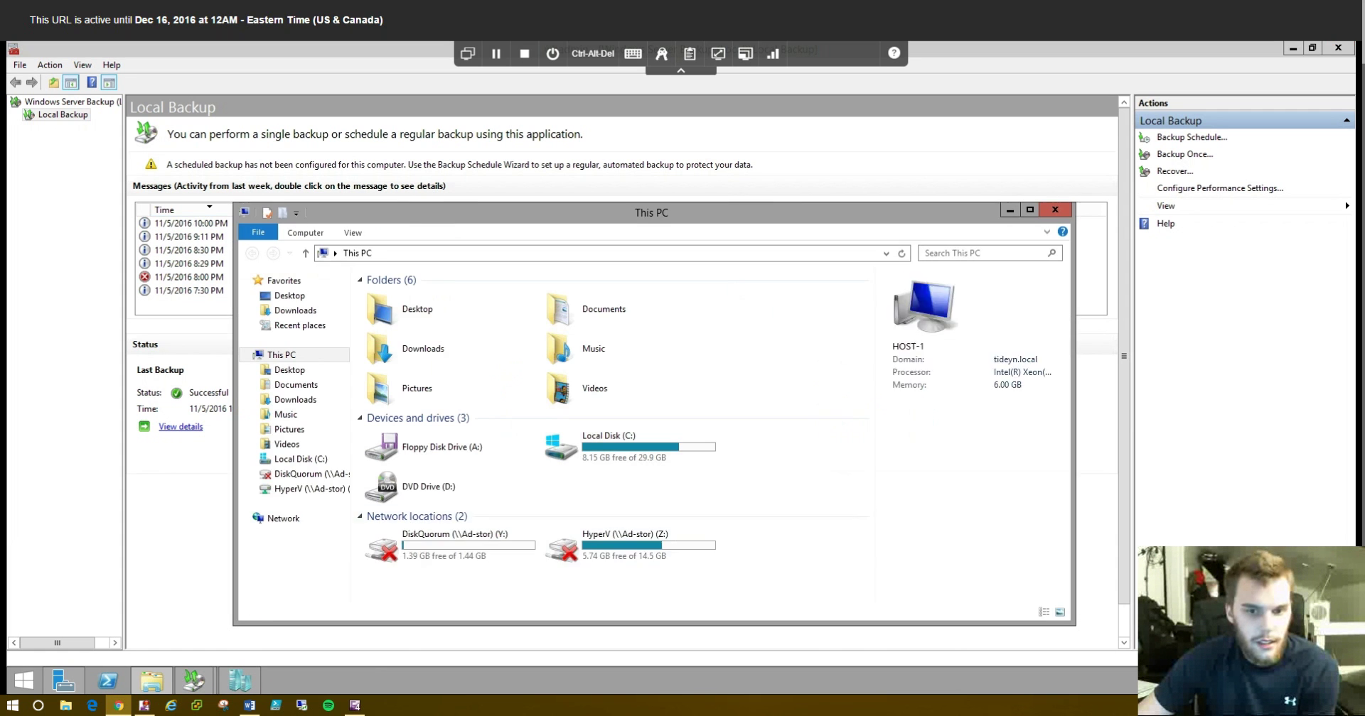
# - Browse HyperV (Z:) into WindowsImageBackup to see Host-1, then put the Explorer window away
pyautogui.click(631, 545)
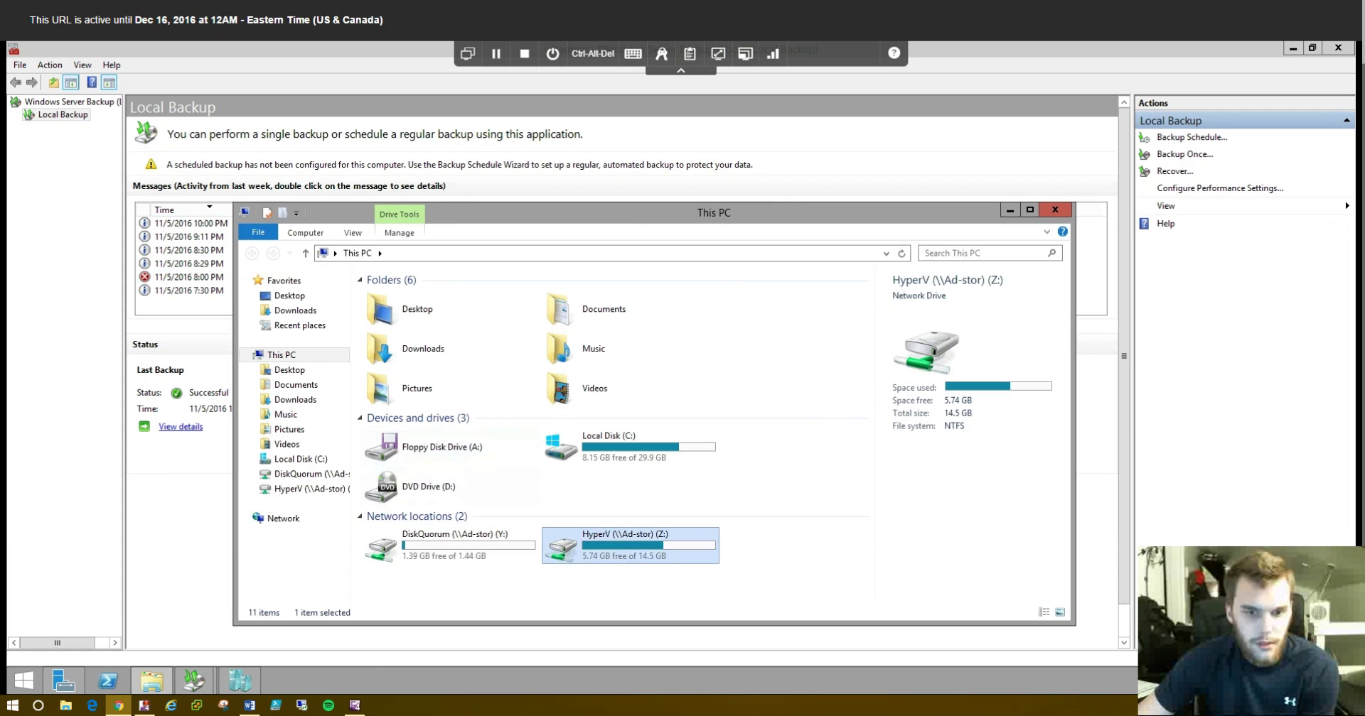
pyautogui.doubleClick(630, 545)
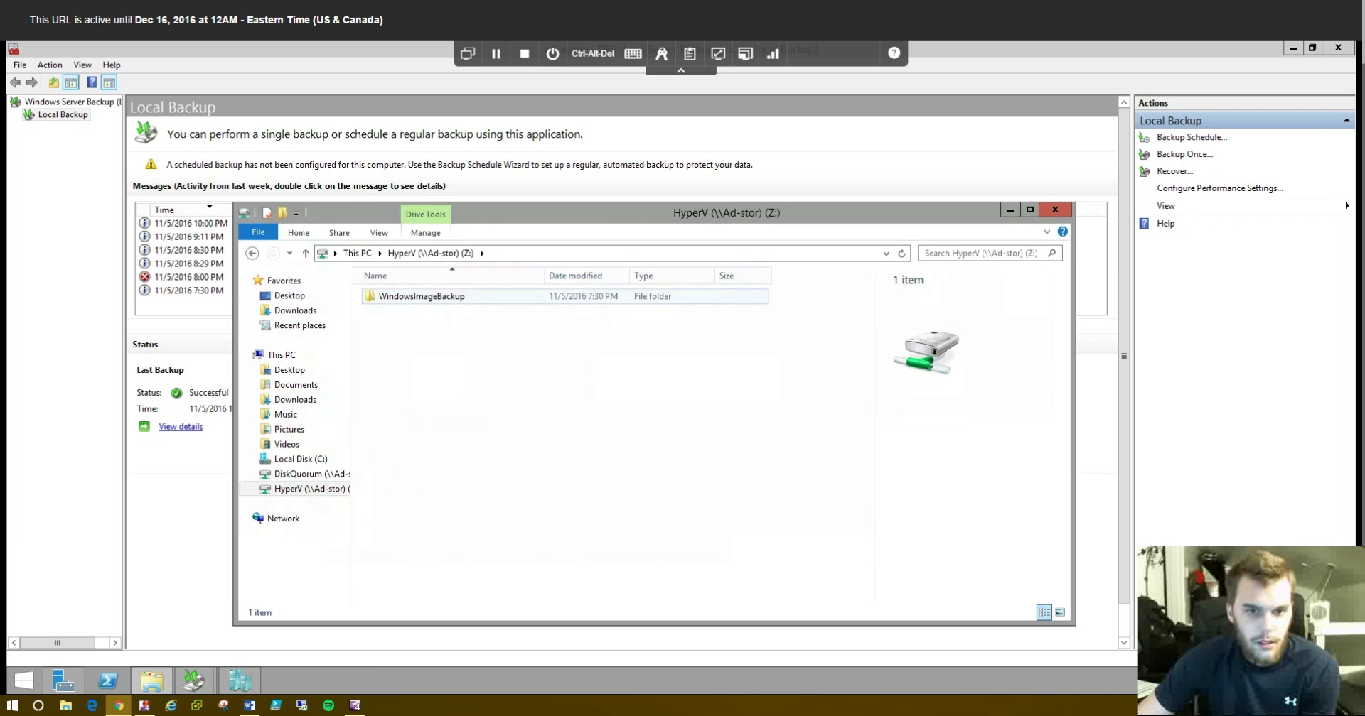
pyautogui.doubleClick(421, 296)
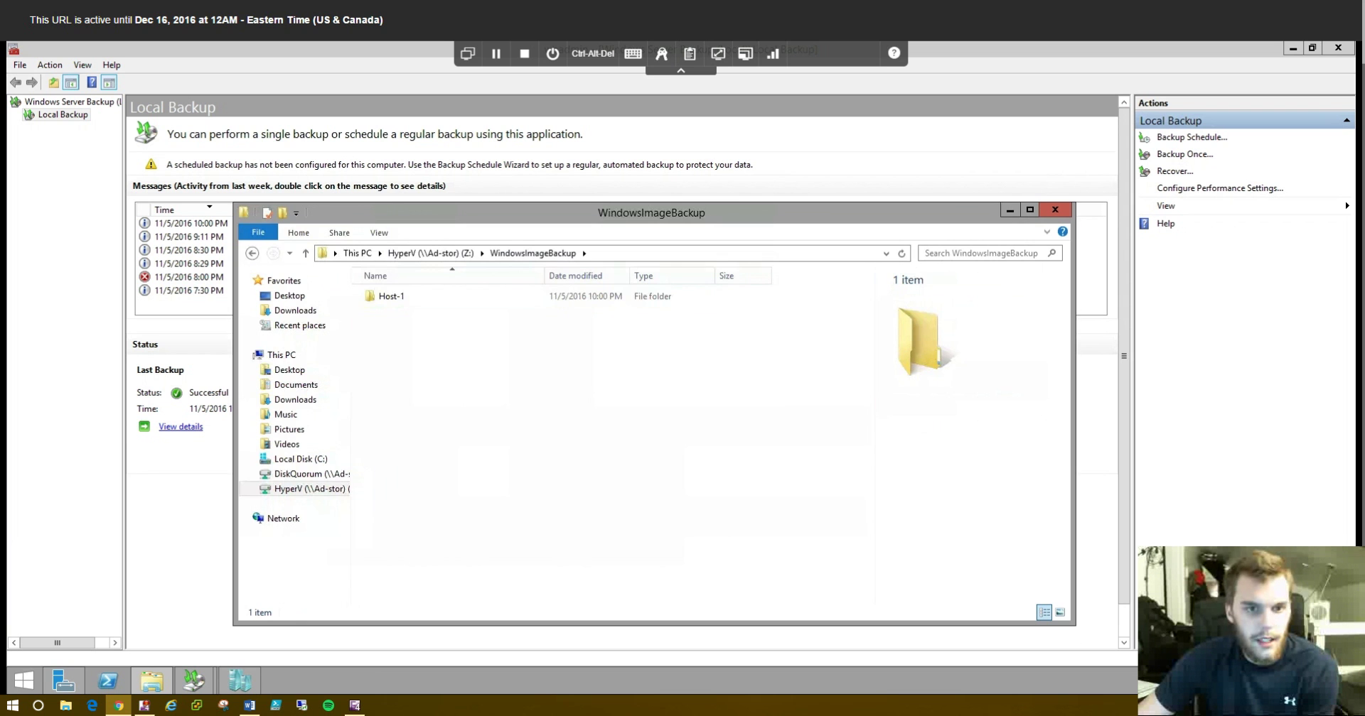
pyautogui.moveTo(635, 212); pyautogui.dragTo(592, 202)
pyautogui.click(966, 199)
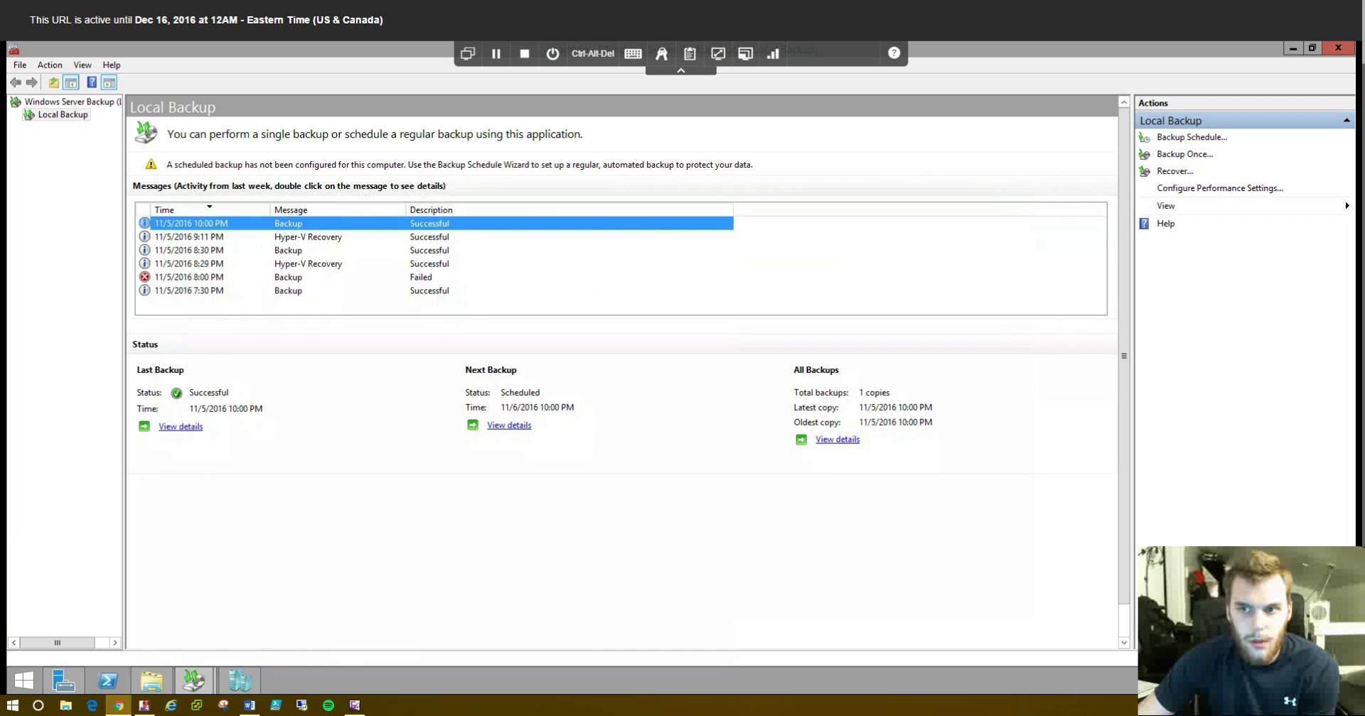
# - Launch Hyper-V Manager from Server Manager's Tools menu and maximize it
pyautogui.click(1293, 48)
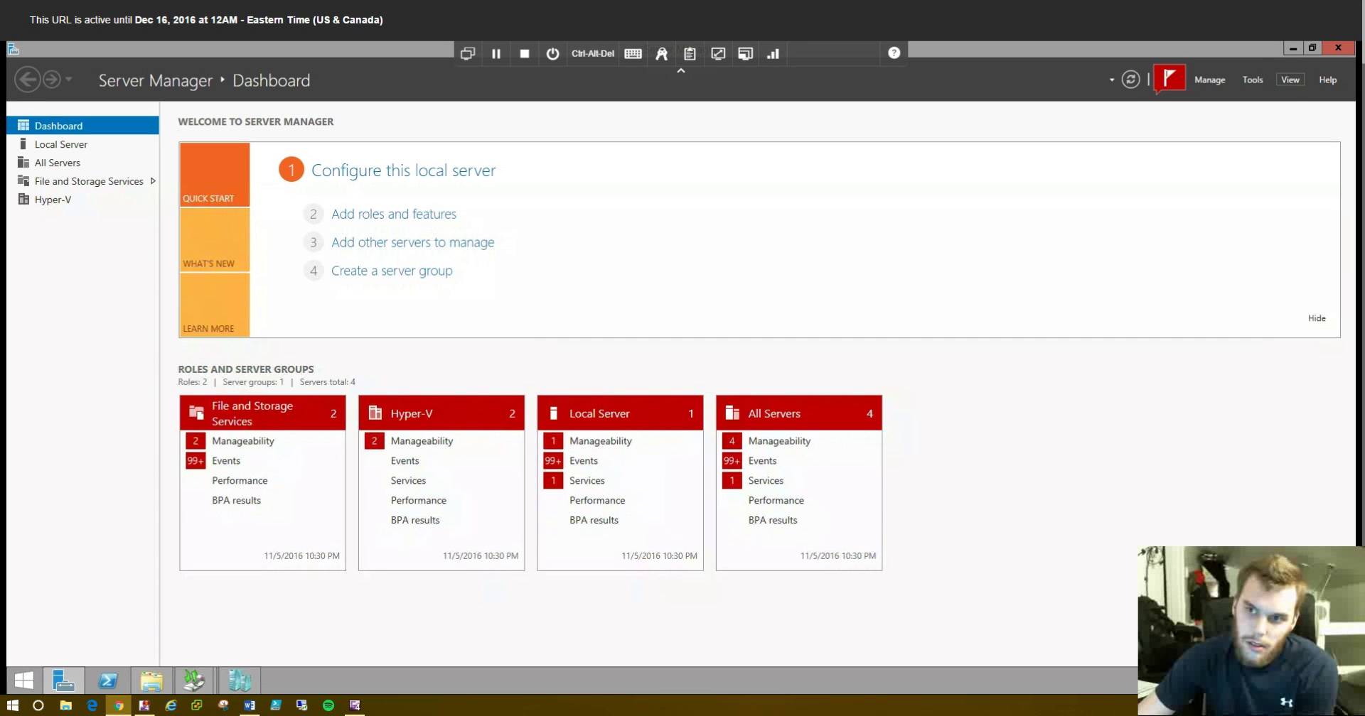
pyautogui.click(1252, 79)
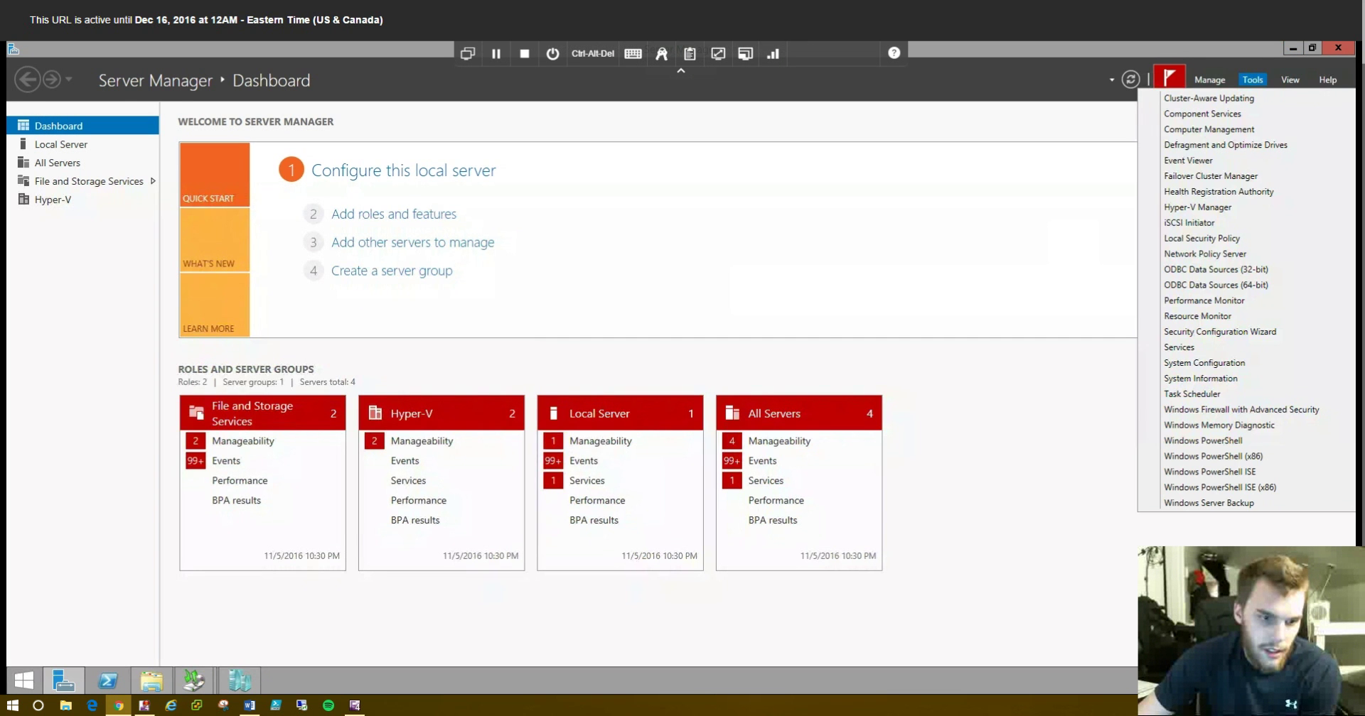
pyautogui.click(1197, 207)
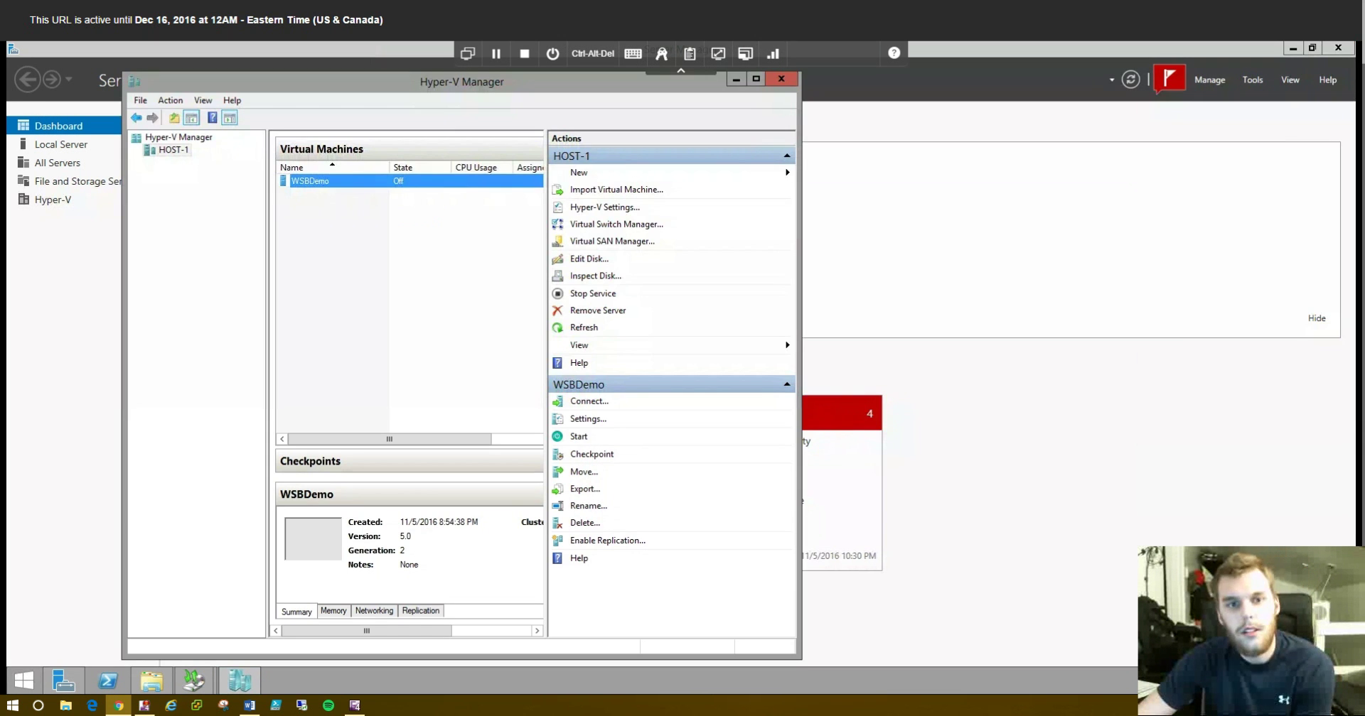
pyautogui.click(756, 78)
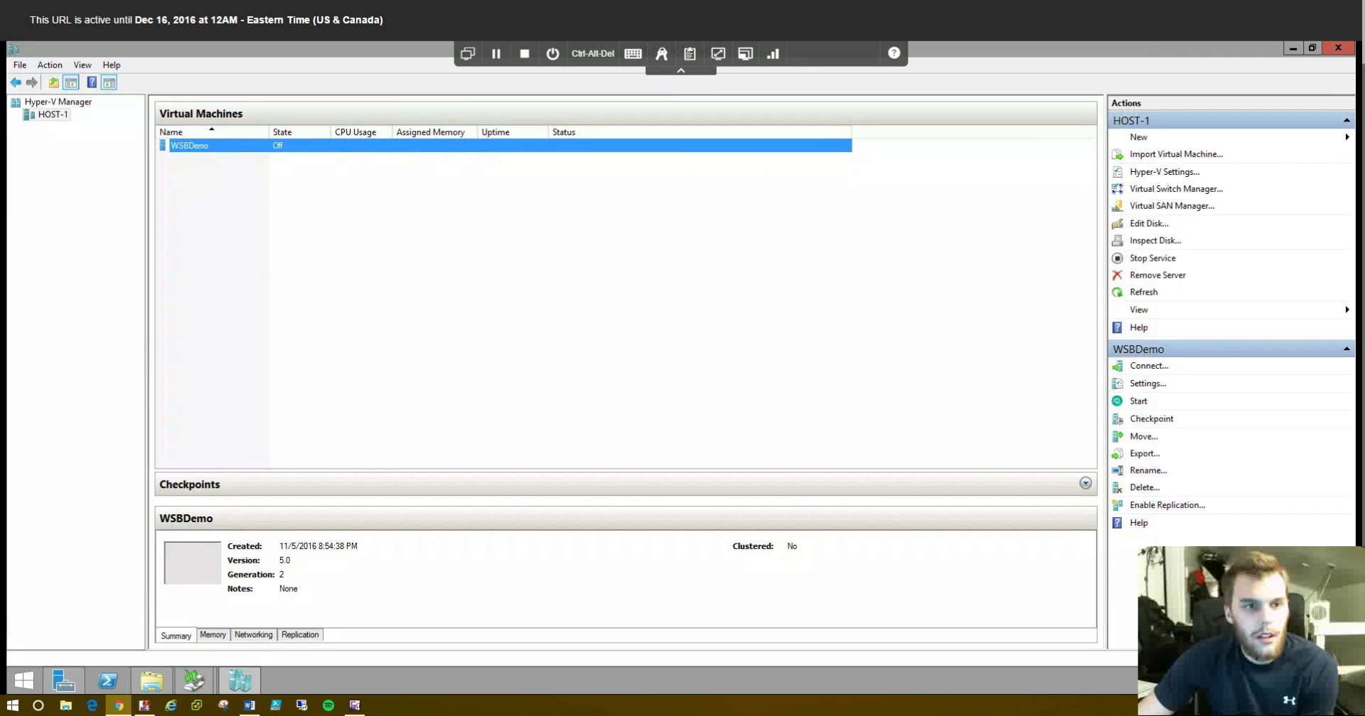
# - Delete the WSBDemo virtual machine and return to Windows Server Backup
pyautogui.rightClick(204, 145)
pyautogui.click(498, 285)
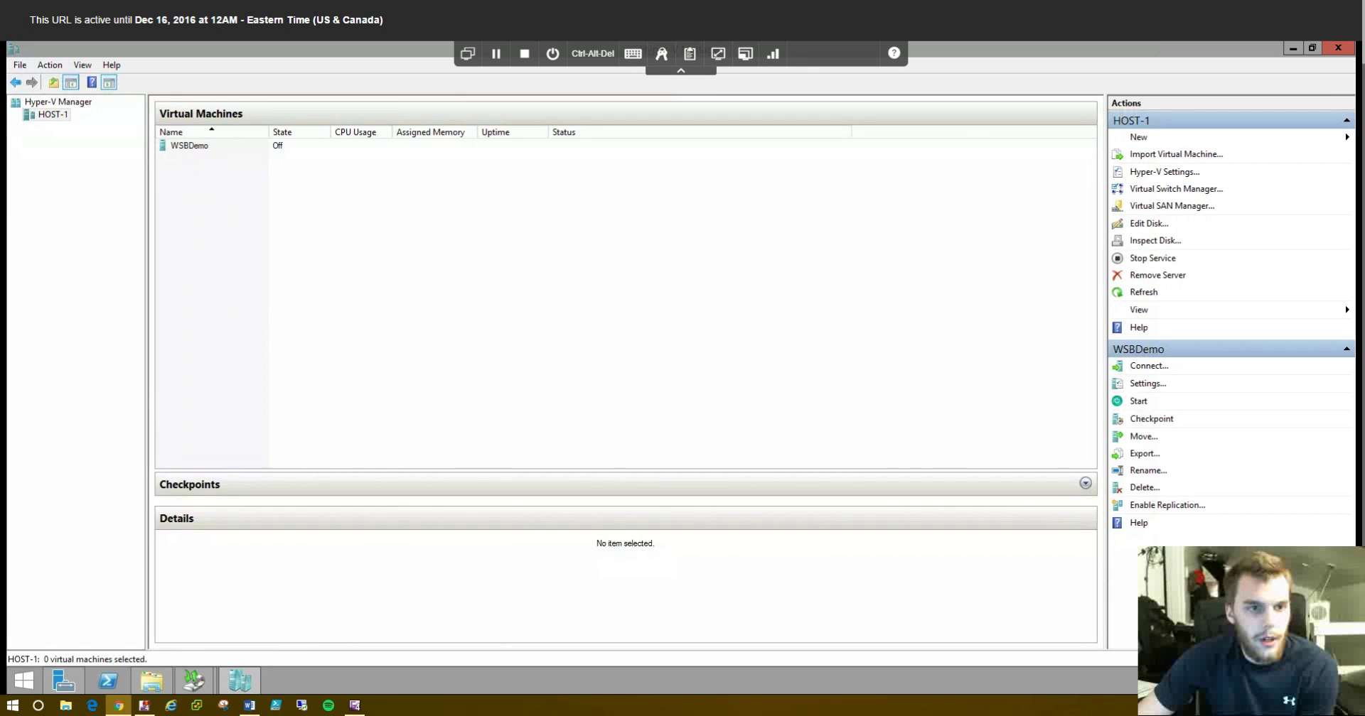
pyautogui.click(190, 145)
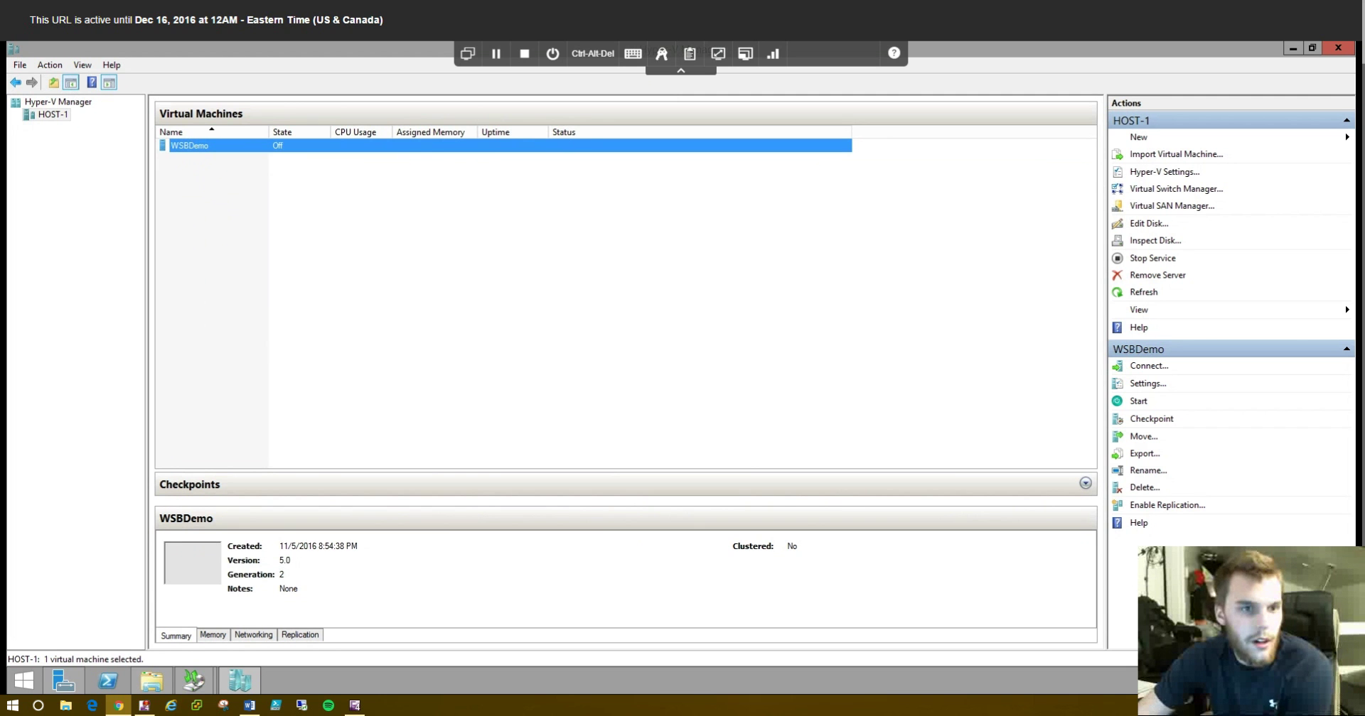
pyautogui.rightClick(232, 145)
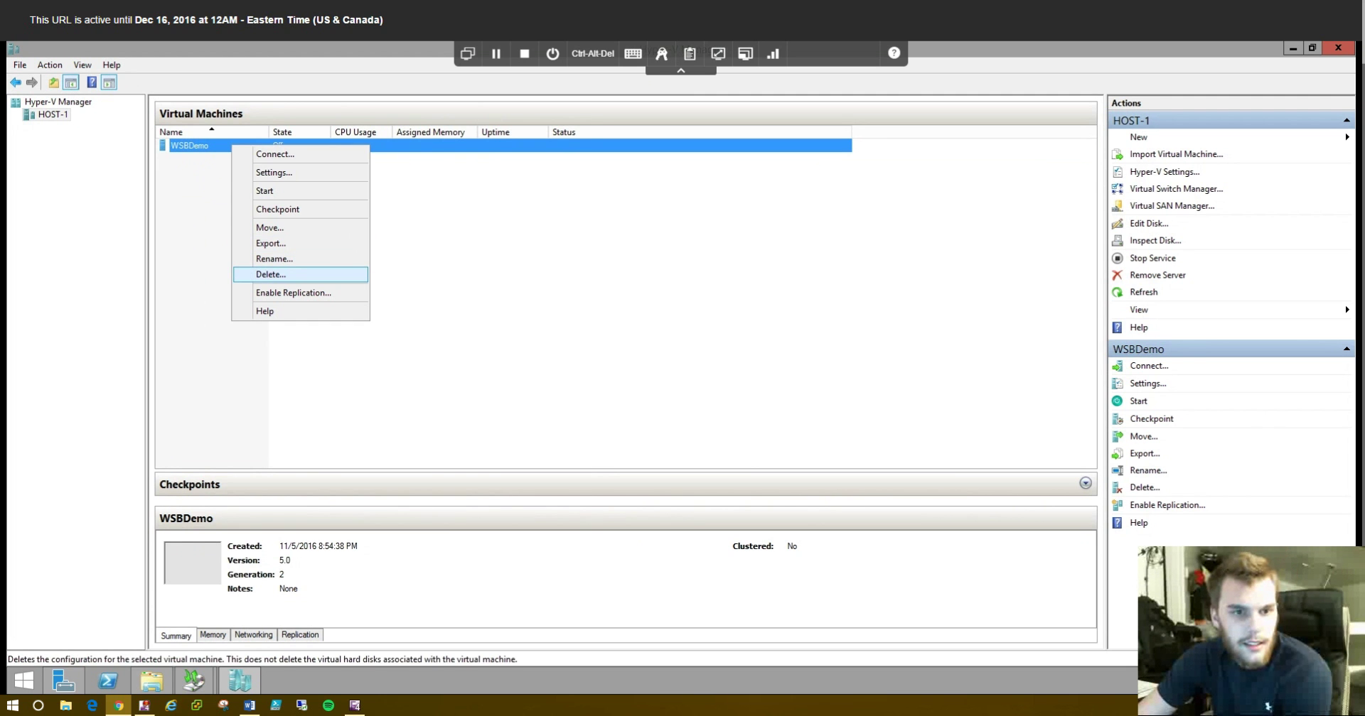
pyautogui.click(270, 275)
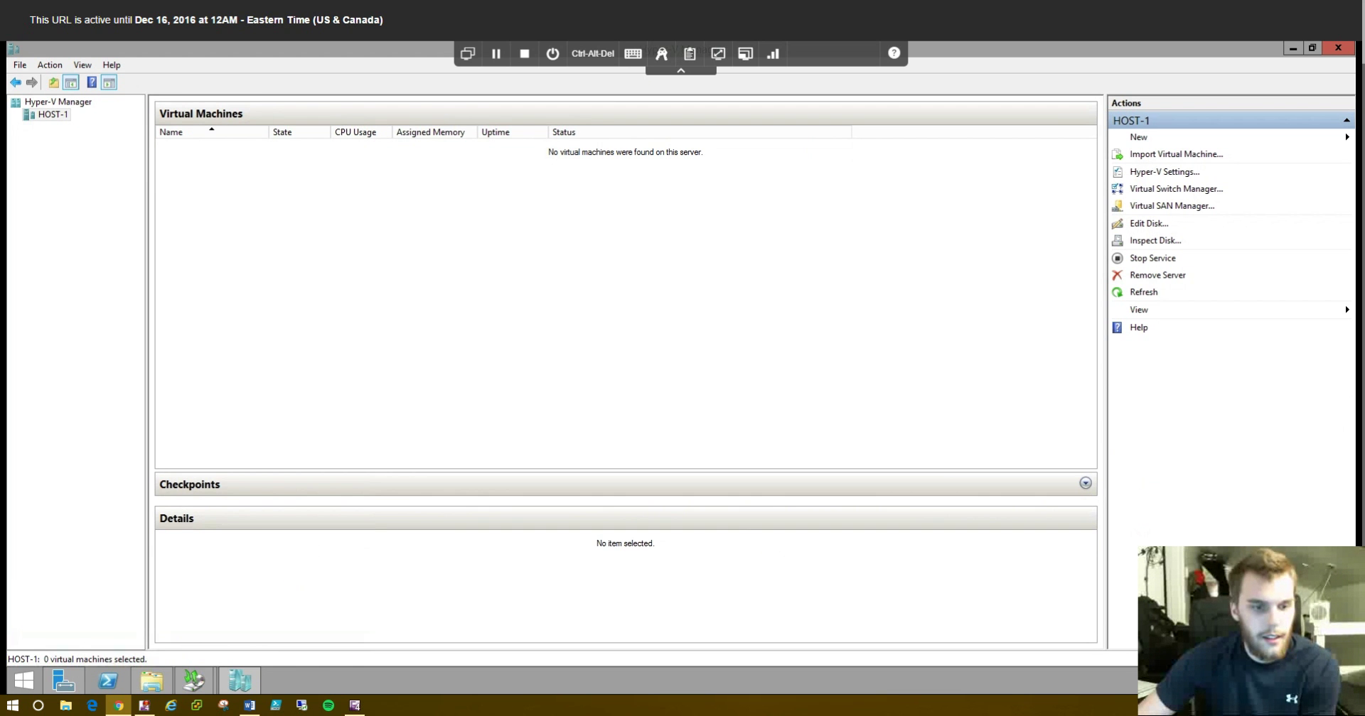
pyautogui.moveTo(193, 680)
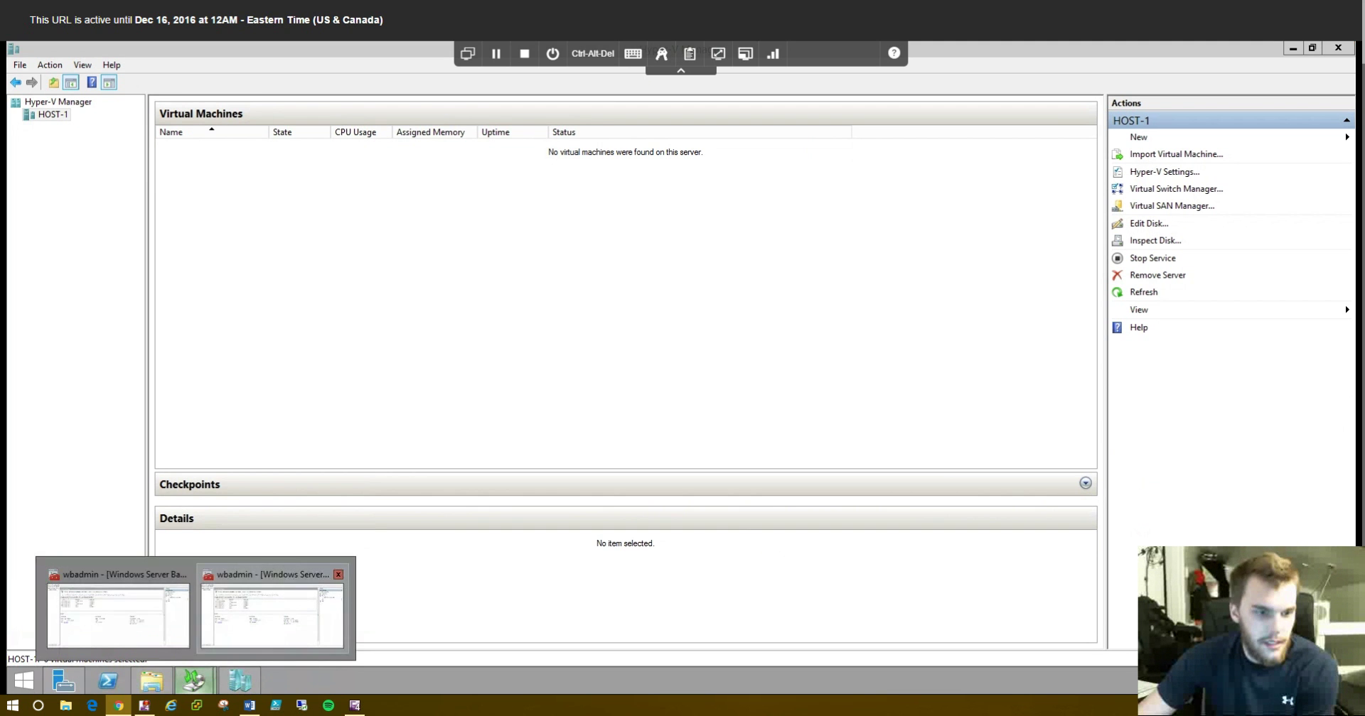
pyautogui.click(272, 613)
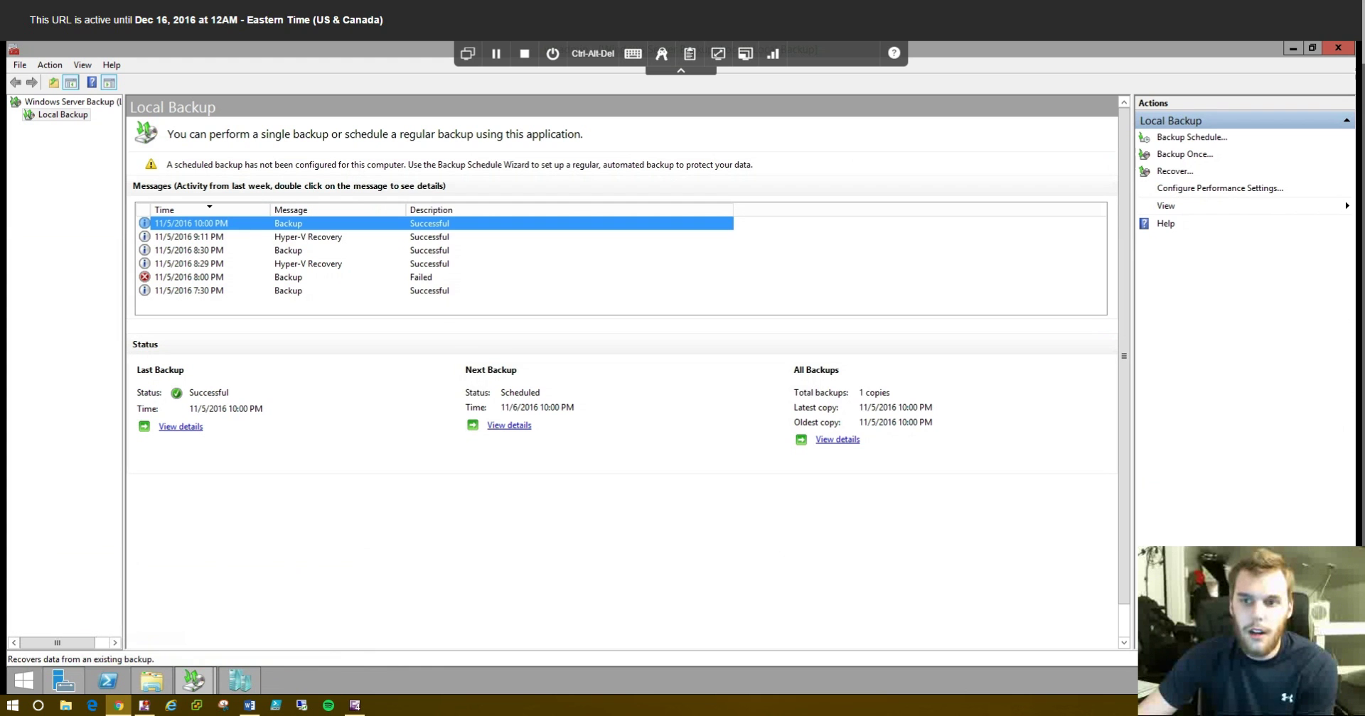
# - Start a Hyper-V recovery from this server's 11/5/2016 10:00 PM backup
pyautogui.click(1175, 170)
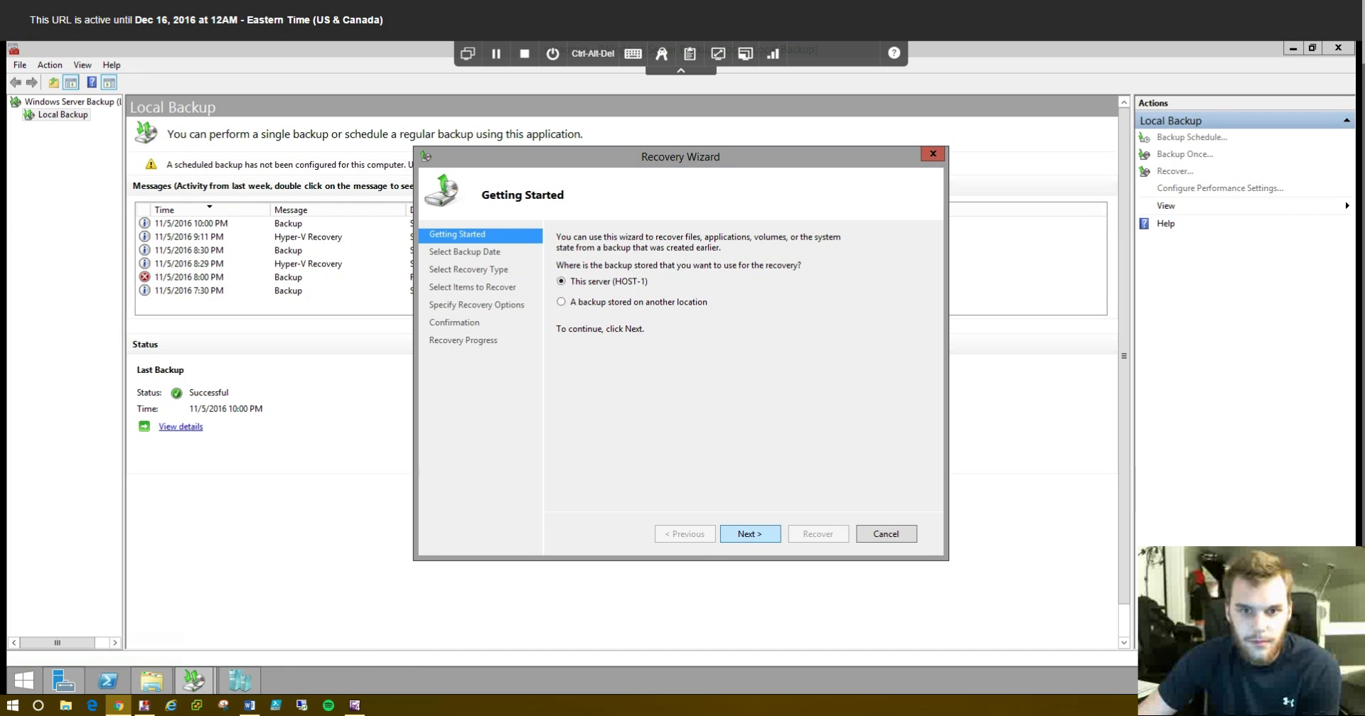
pyautogui.click(750, 534)
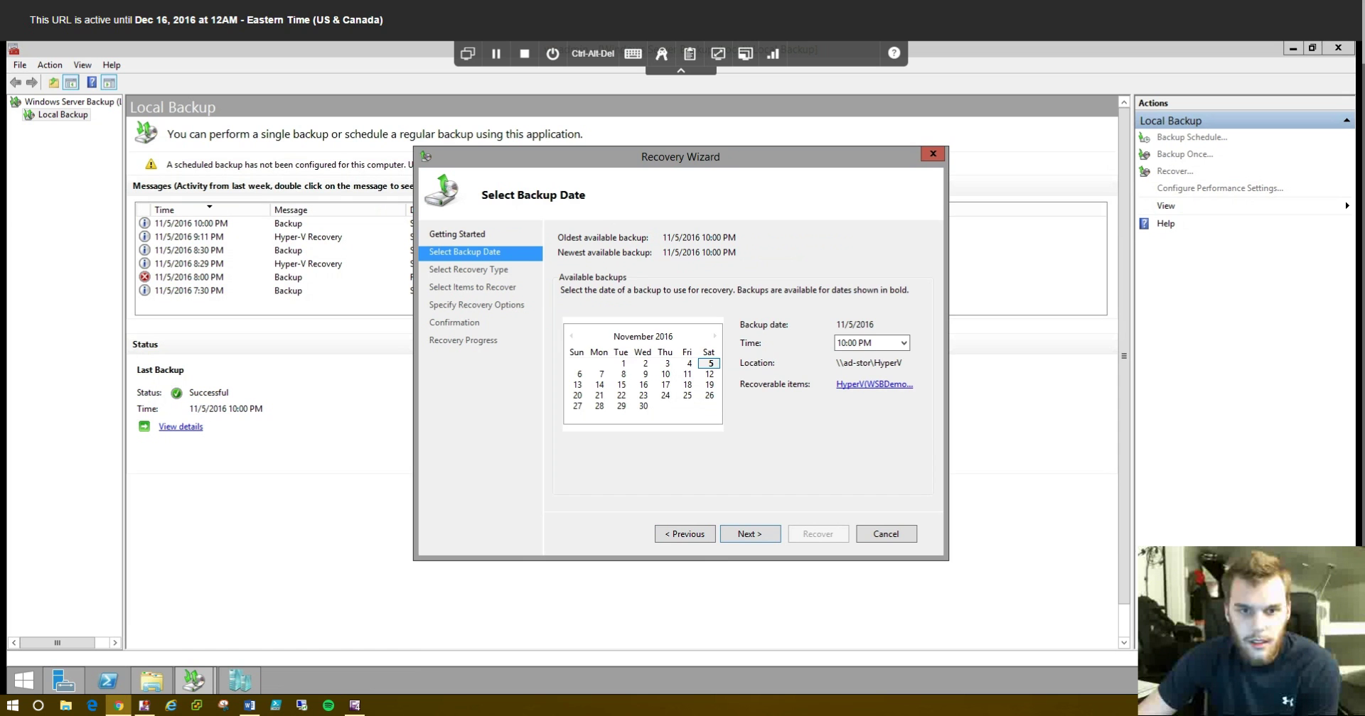
pyautogui.click(750, 534)
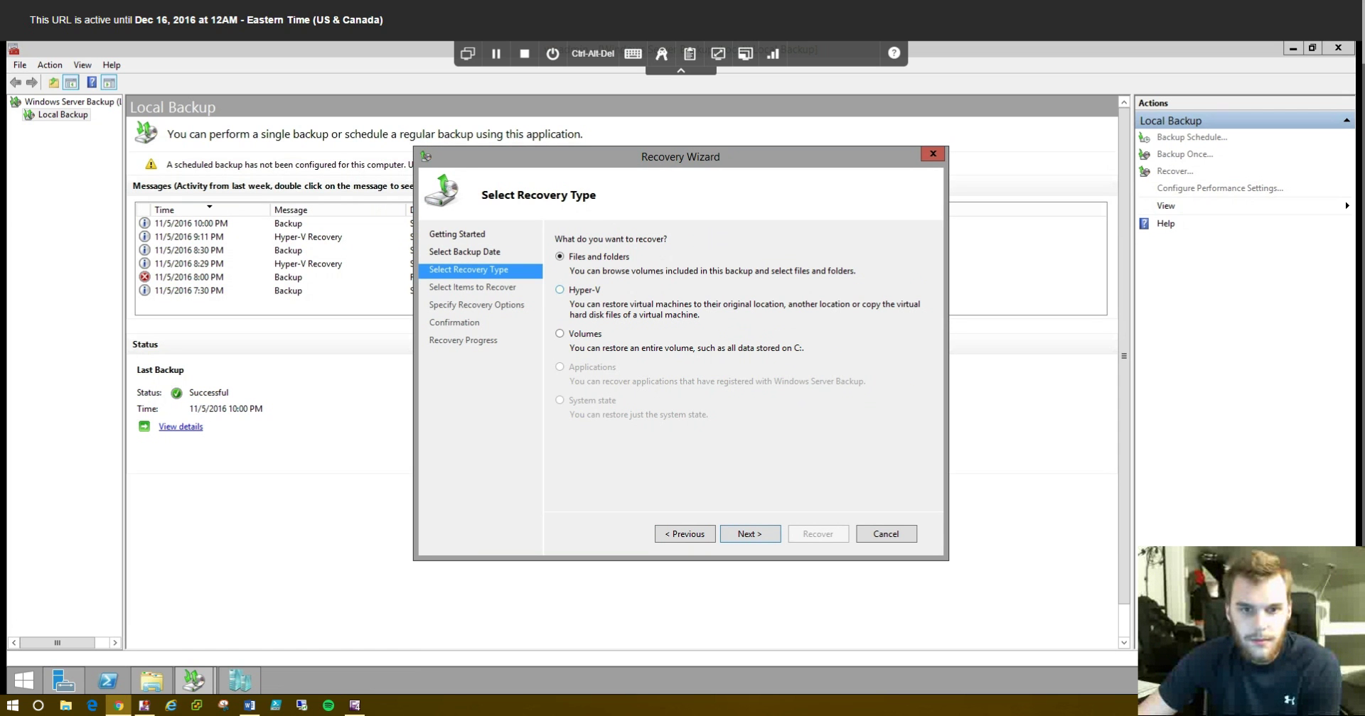
pyautogui.click(559, 290)
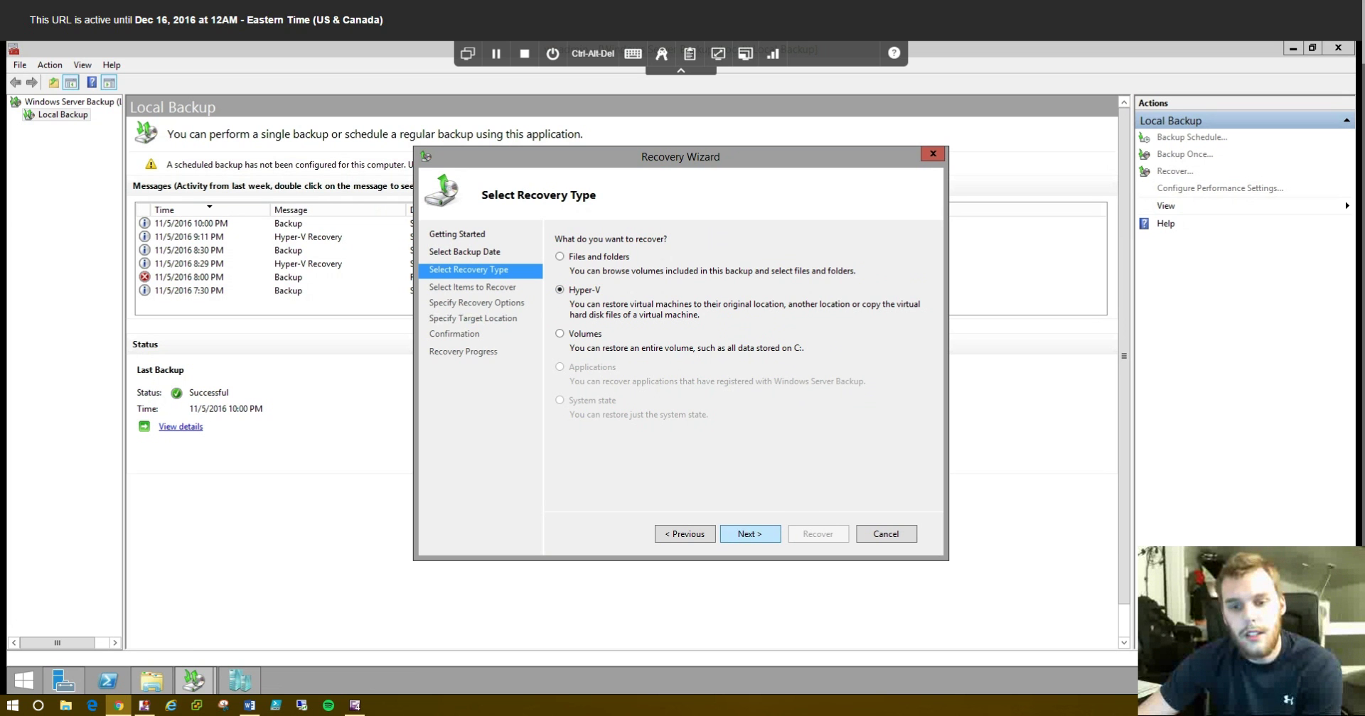
pyautogui.click(750, 534)
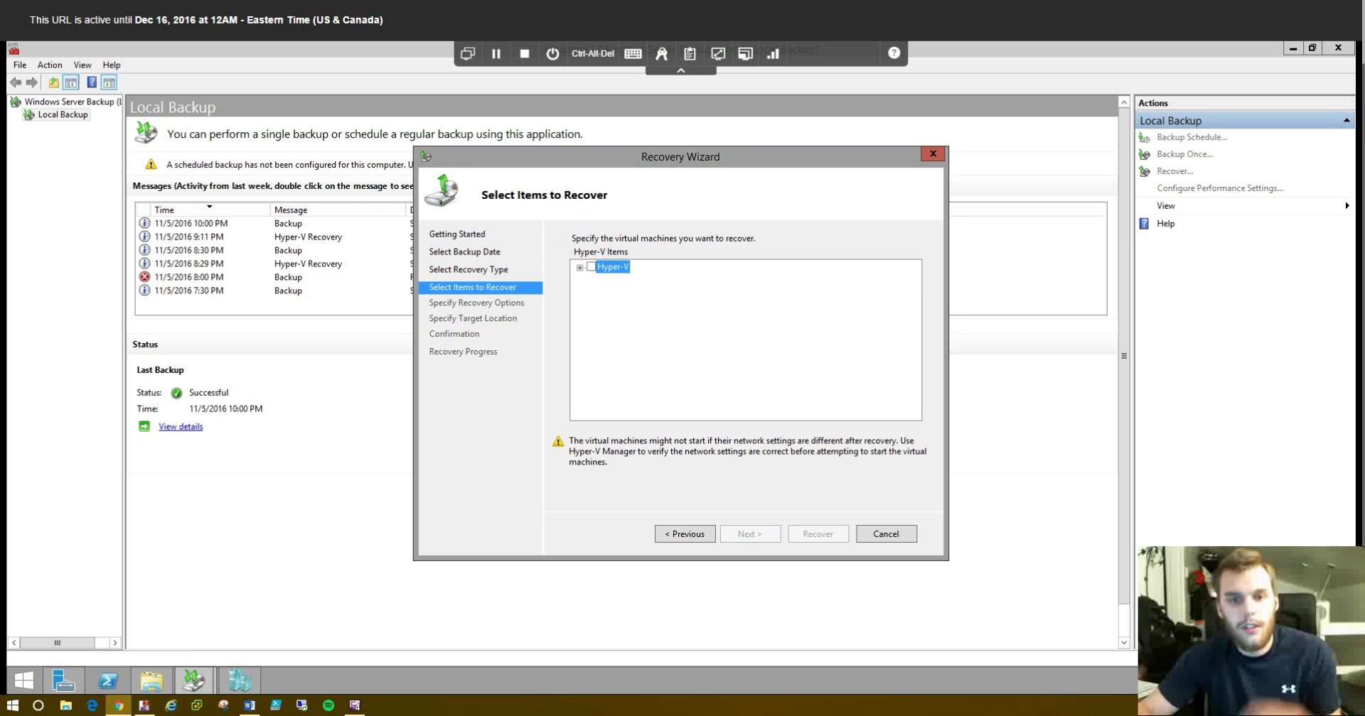
# - Check WSBDemo(Offline) under Hyper-V for recovery and continue to the recovery options
pyautogui.press('Right')
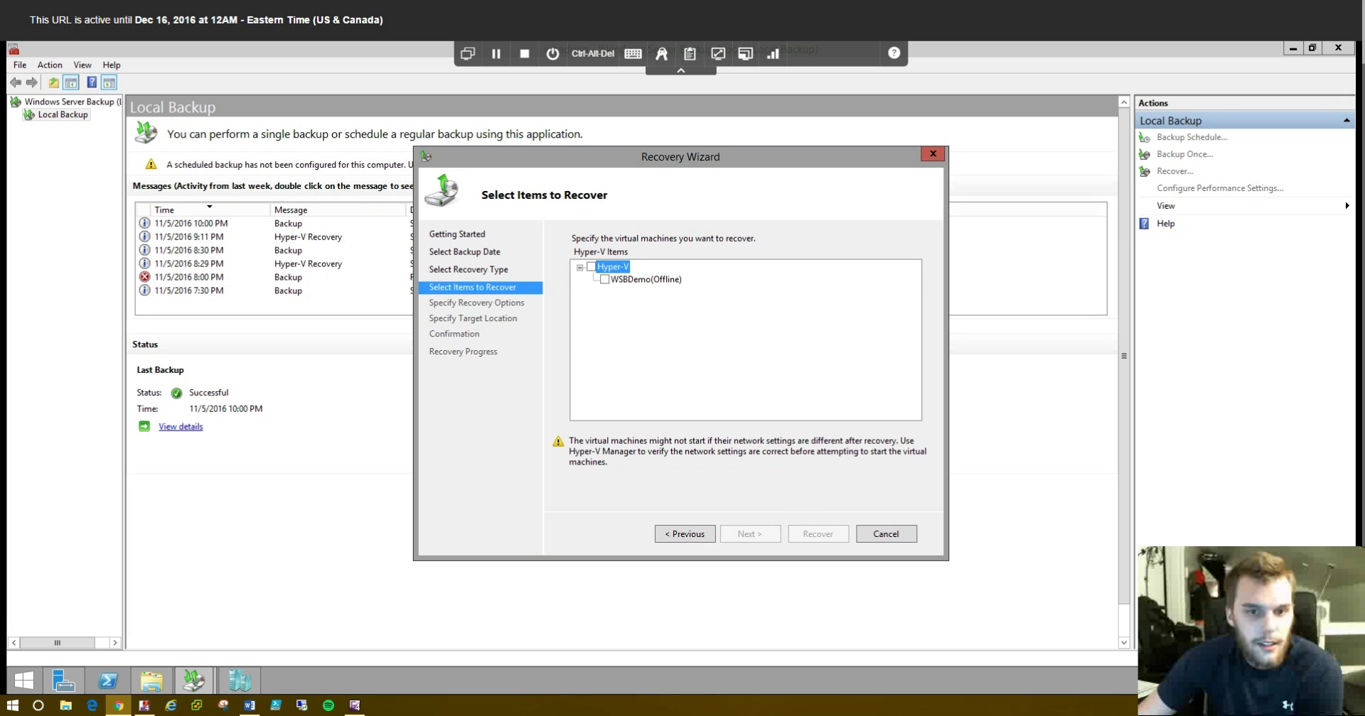
pyautogui.press('space')
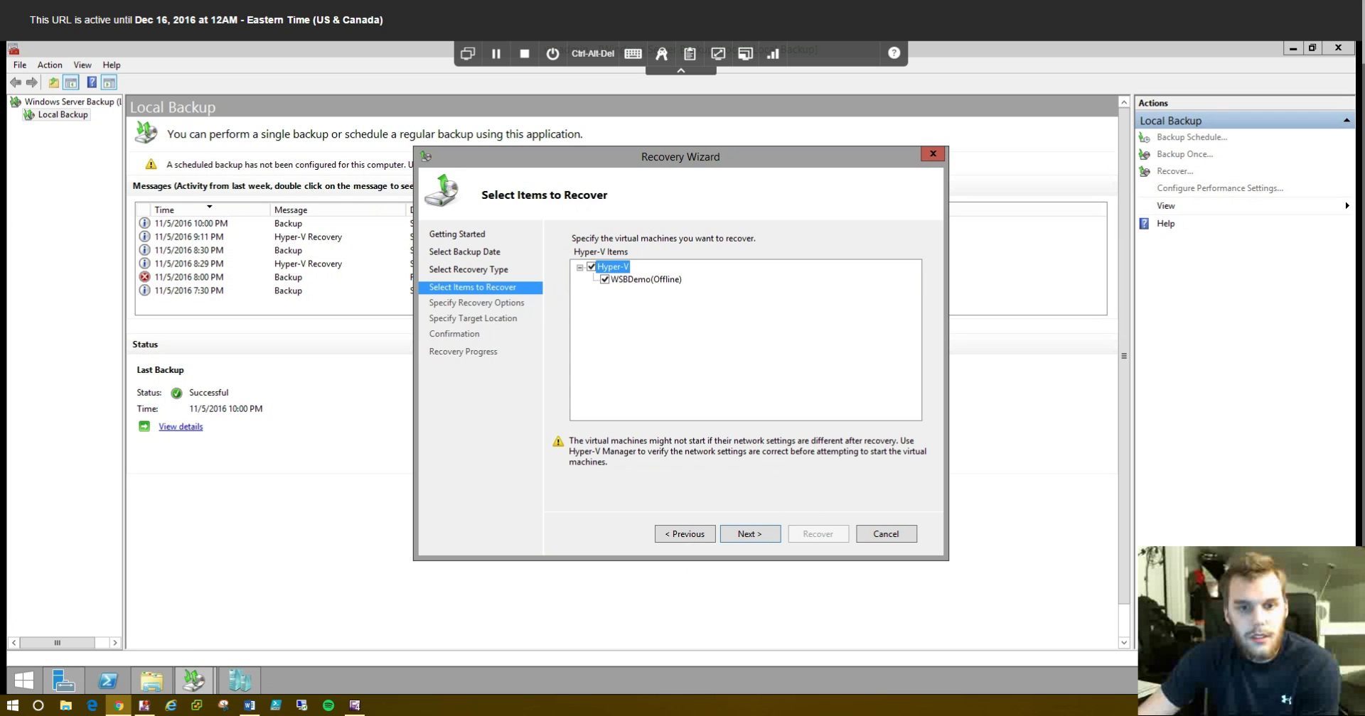
pyautogui.click(239, 681)
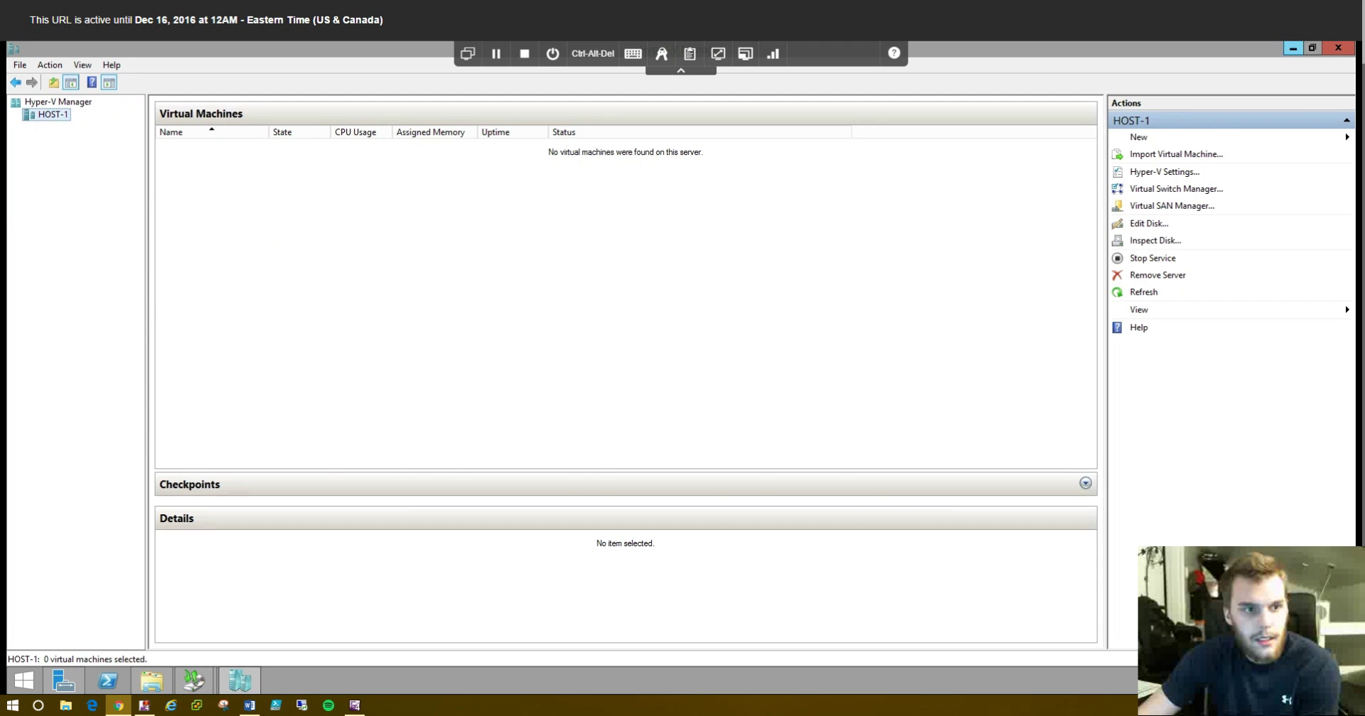
pyautogui.click(1293, 48)
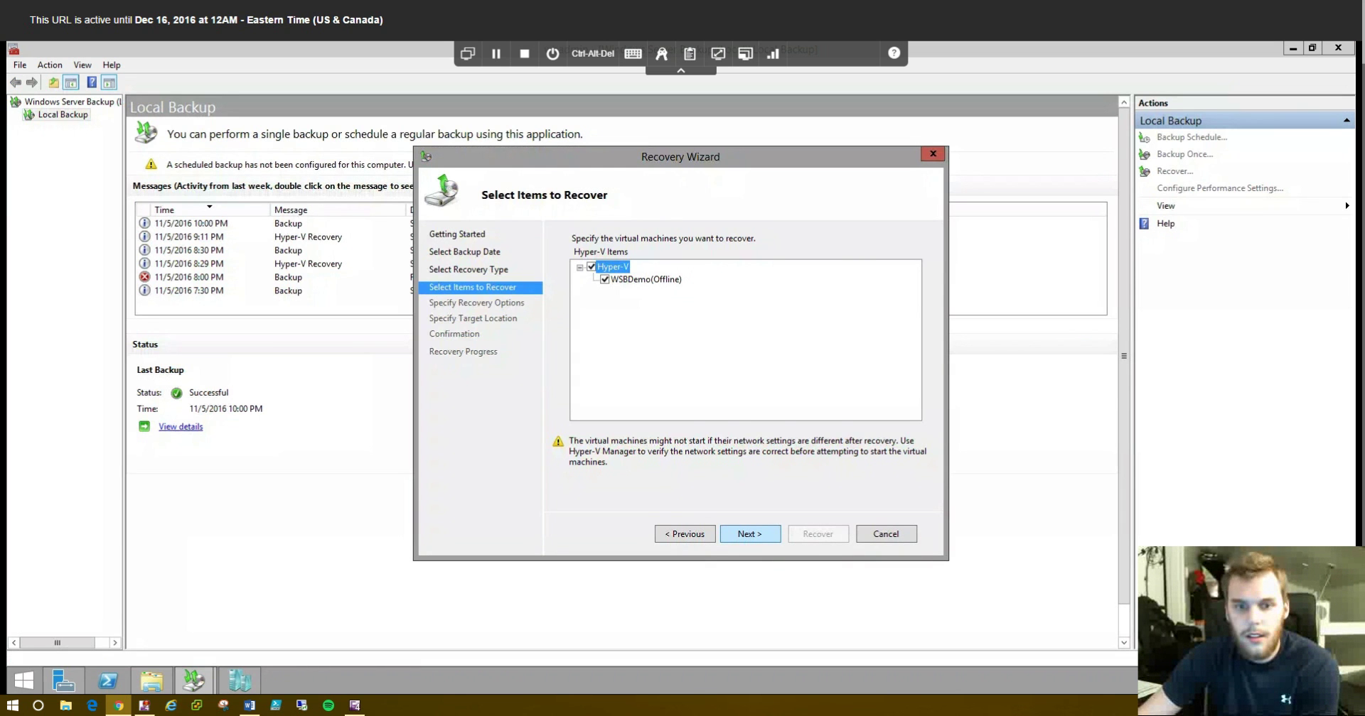
pyautogui.press('Return')
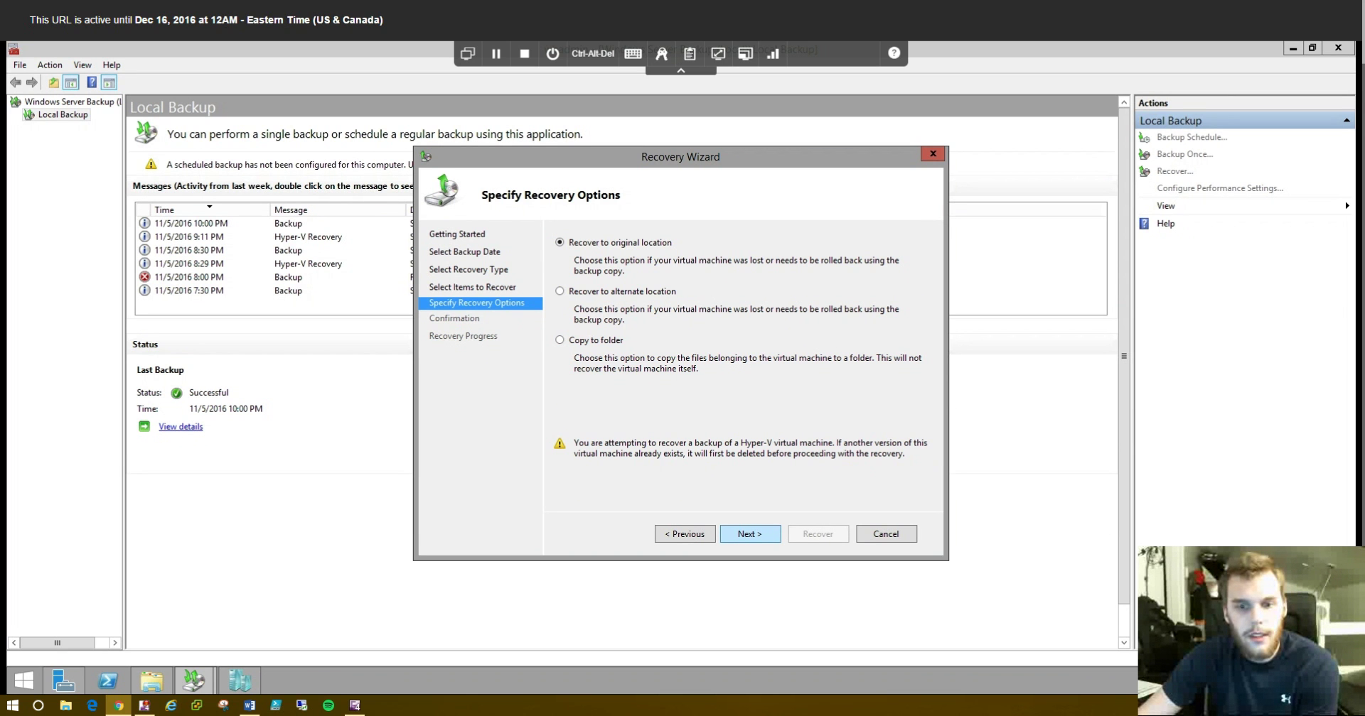
# - Recover WSBDemo to its original location (7.69 GB), close the wizard and hide the console
pyautogui.press('Return')
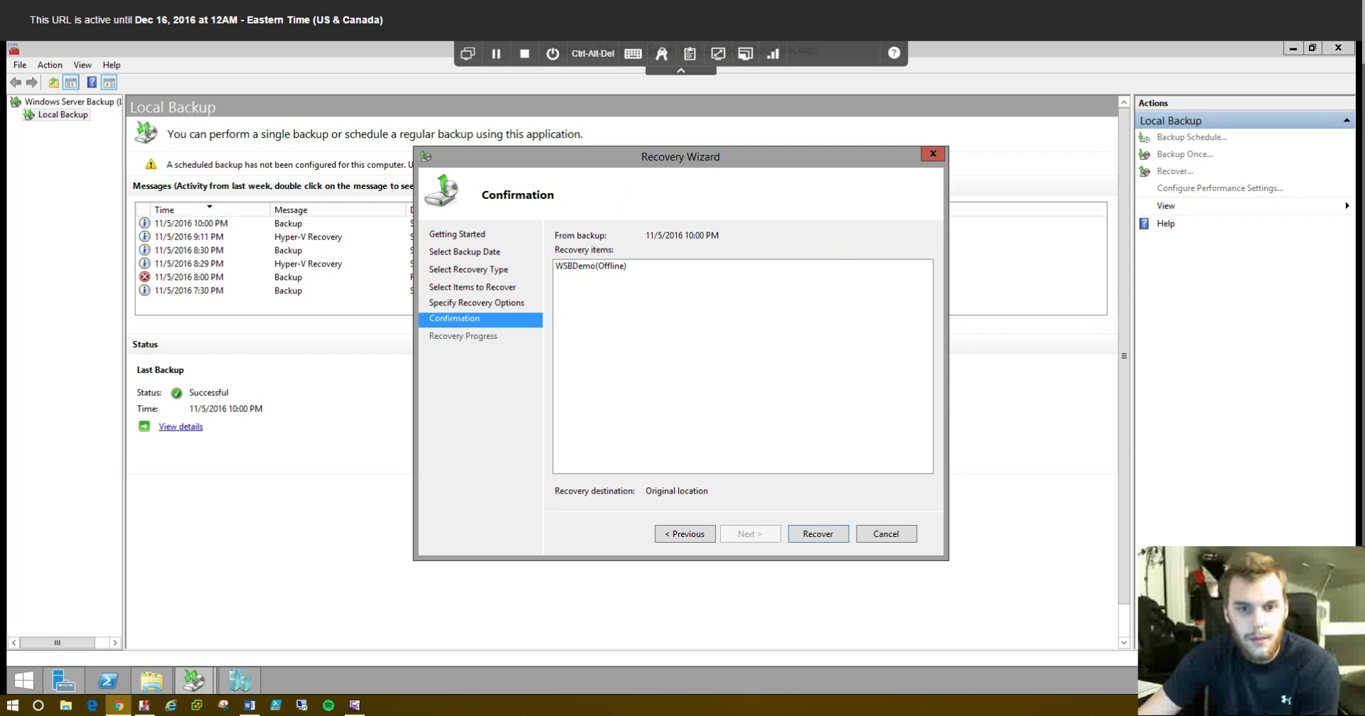
pyautogui.press('Return')
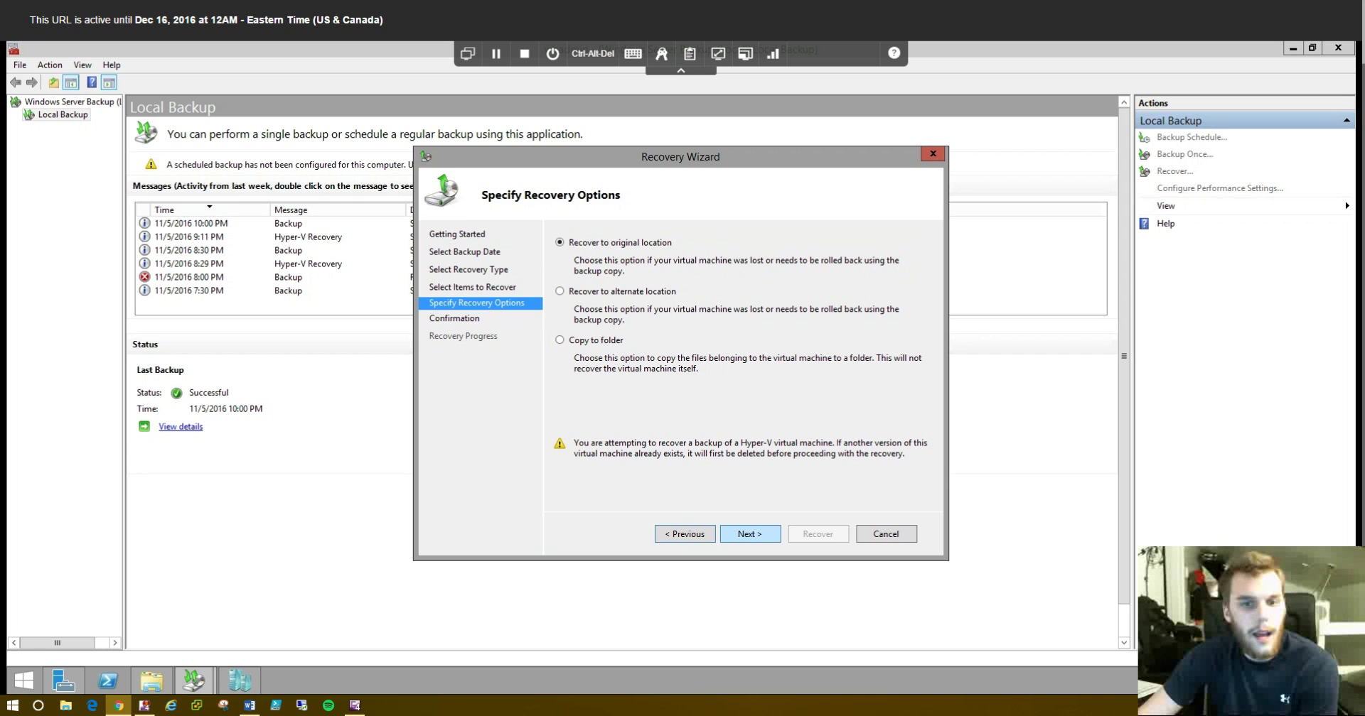
pyautogui.press('Return')
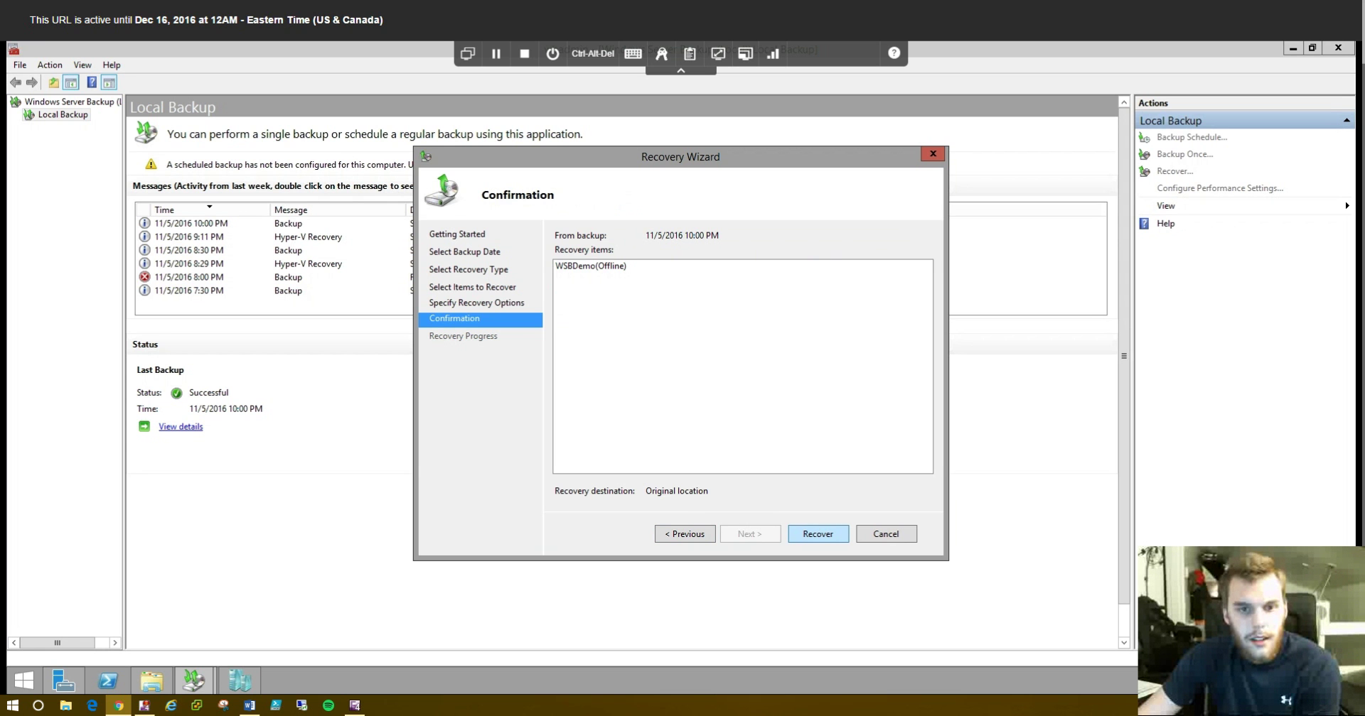
pyautogui.press('Return')
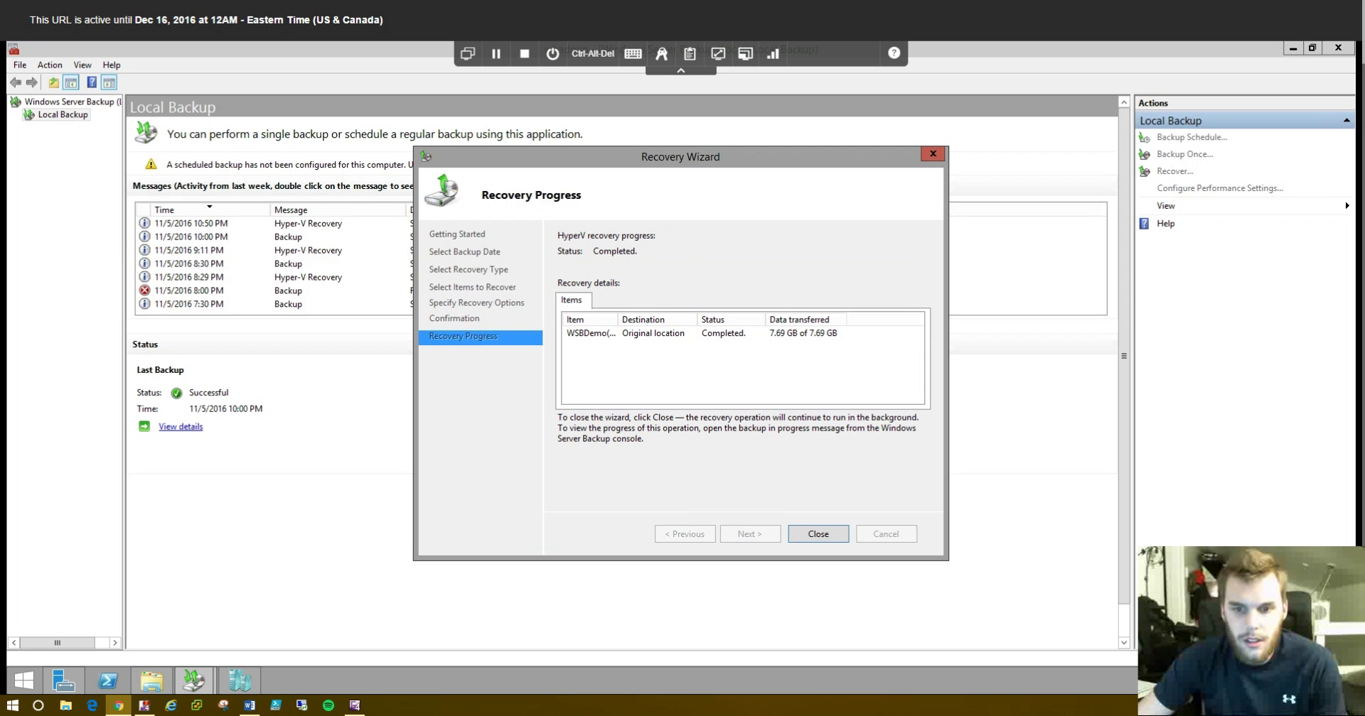
pyautogui.press('Return')
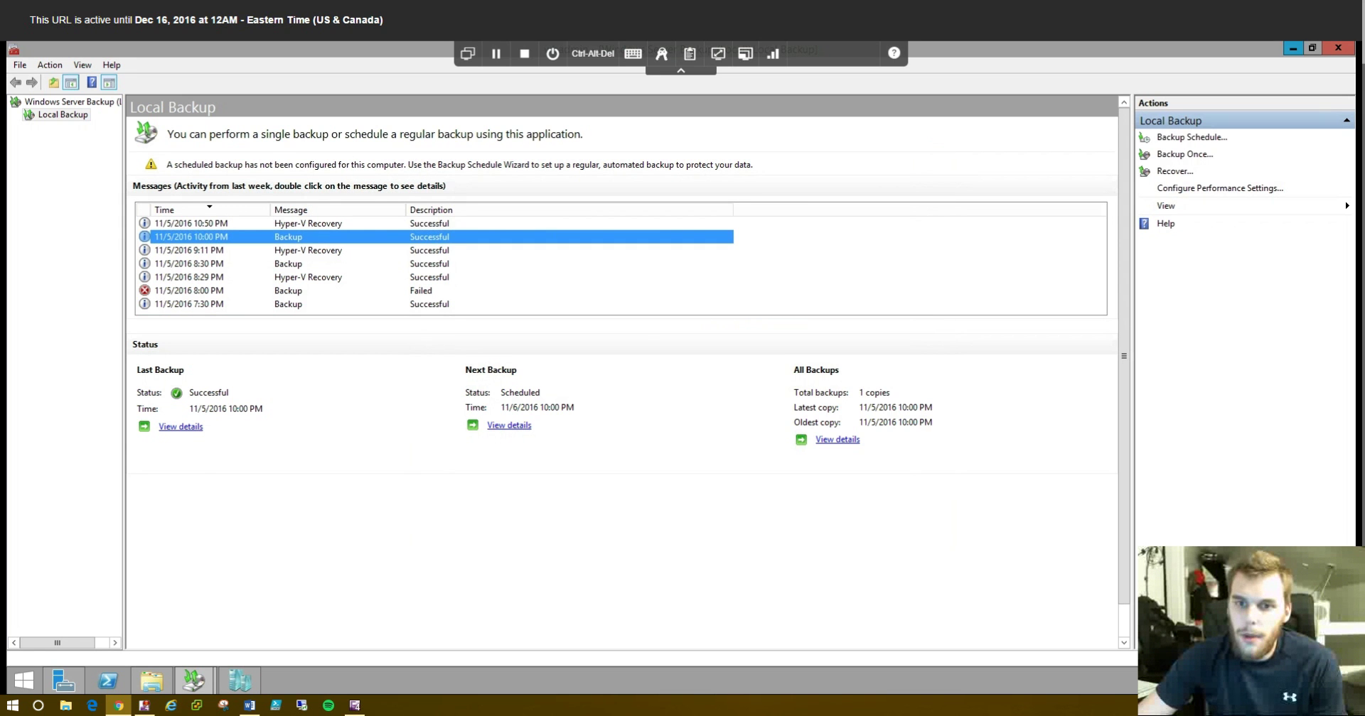
pyautogui.click(1292, 48)
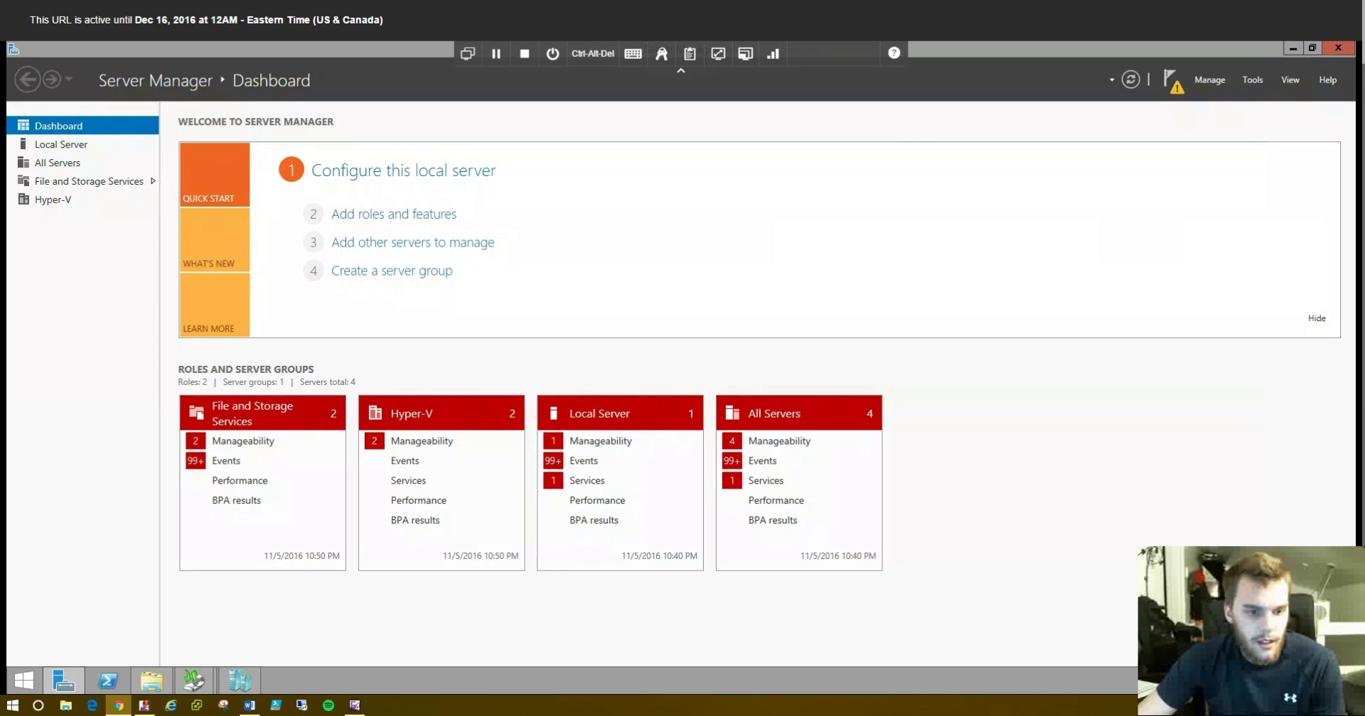
# - Connect to the restored WSBDemo in Hyper-V Manager and start it up
pyautogui.click(240, 680)
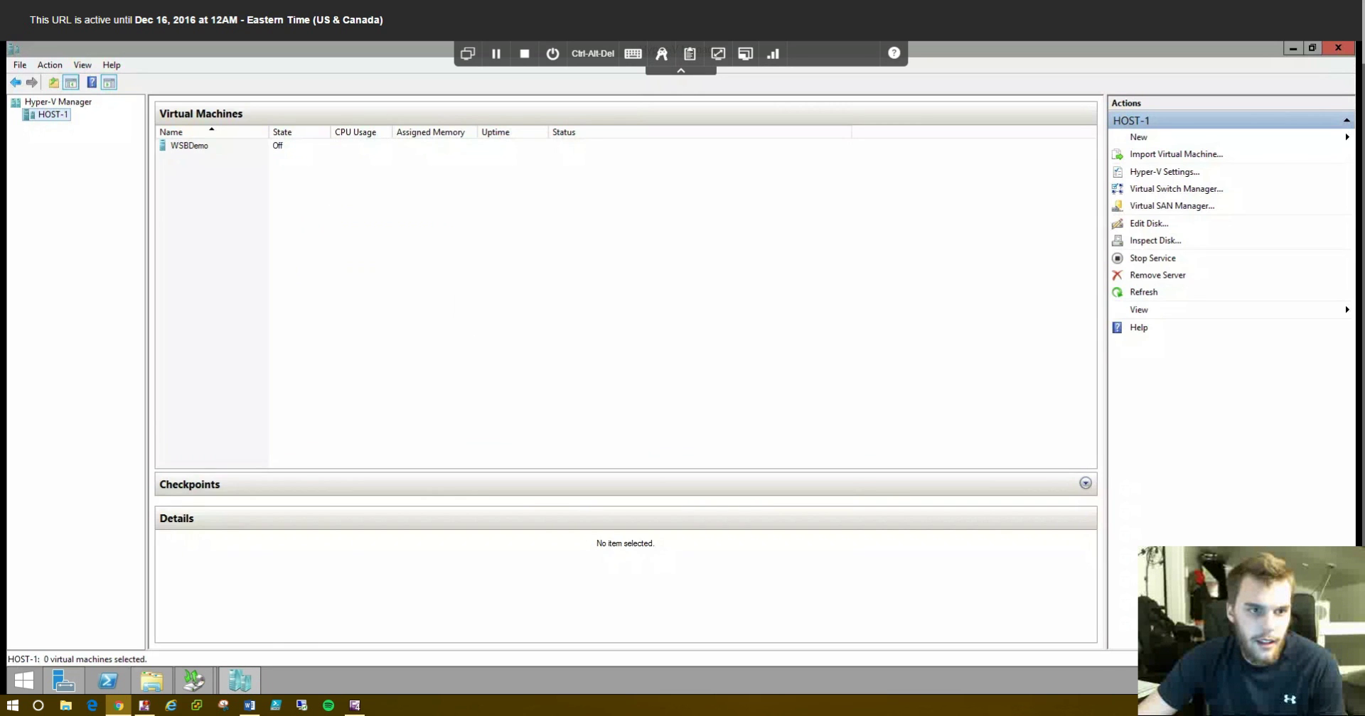
pyautogui.click(186, 146)
pyautogui.rightClick(177, 147)
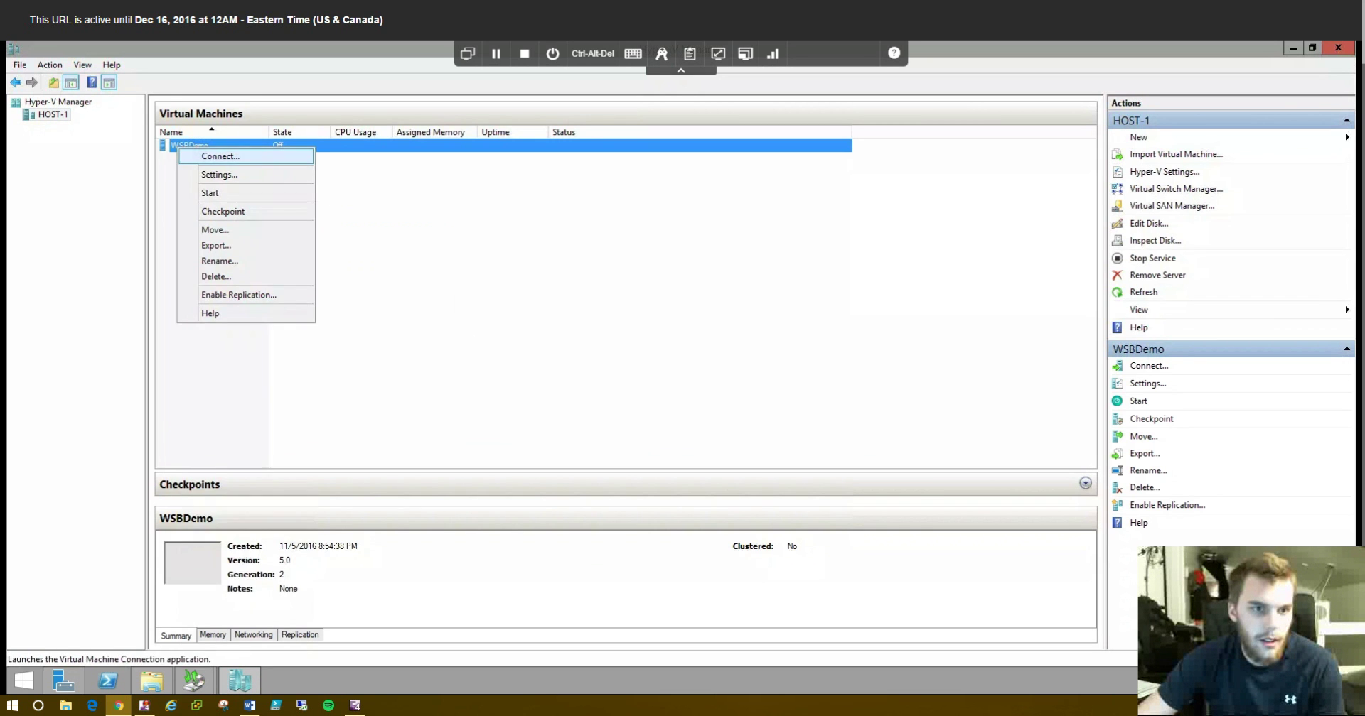
pyautogui.click(220, 156)
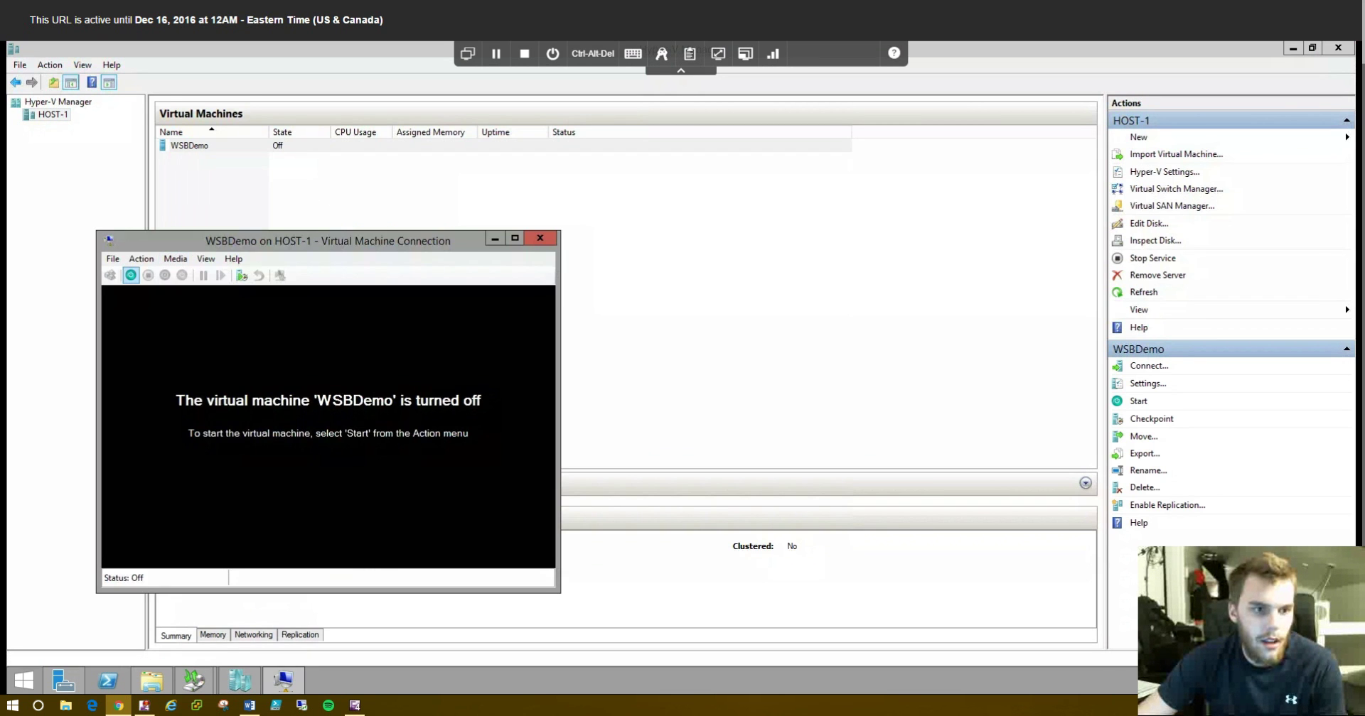
pyautogui.click(131, 275)
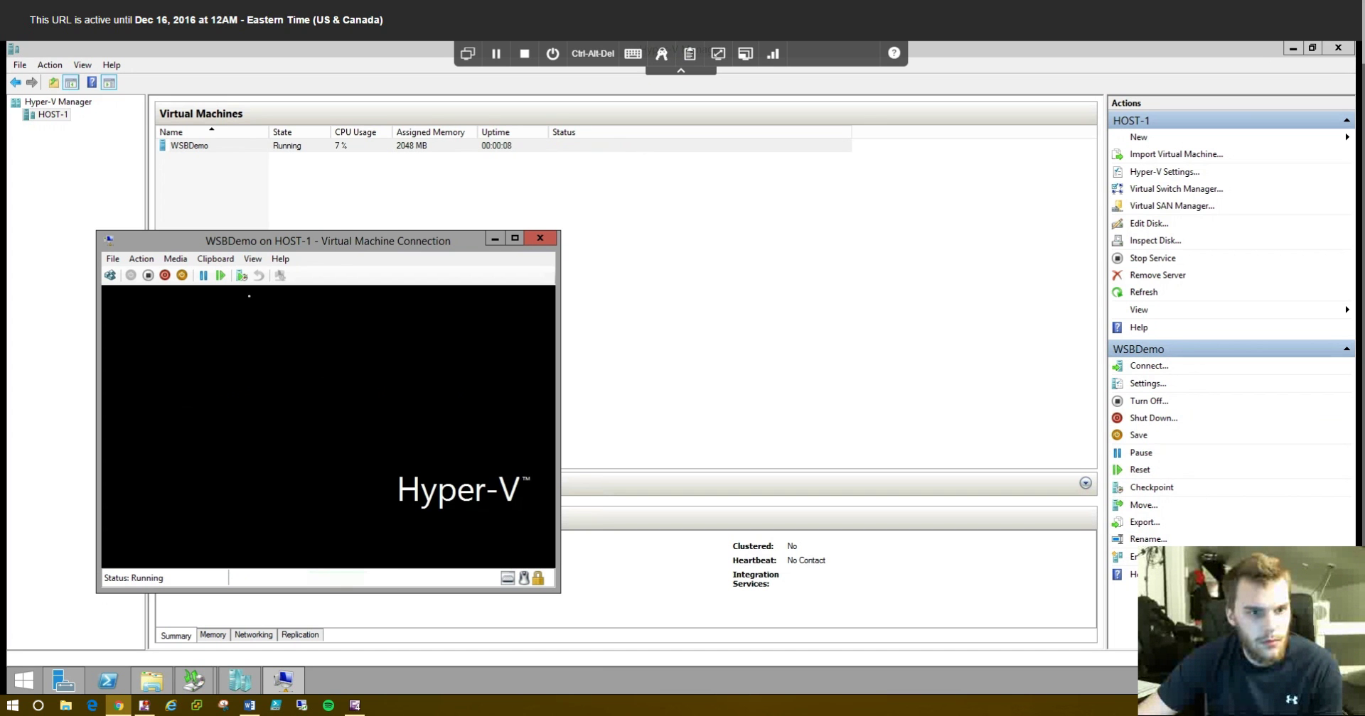
pyautogui.moveTo(203, 240); pyautogui.dragTo(523, 78)
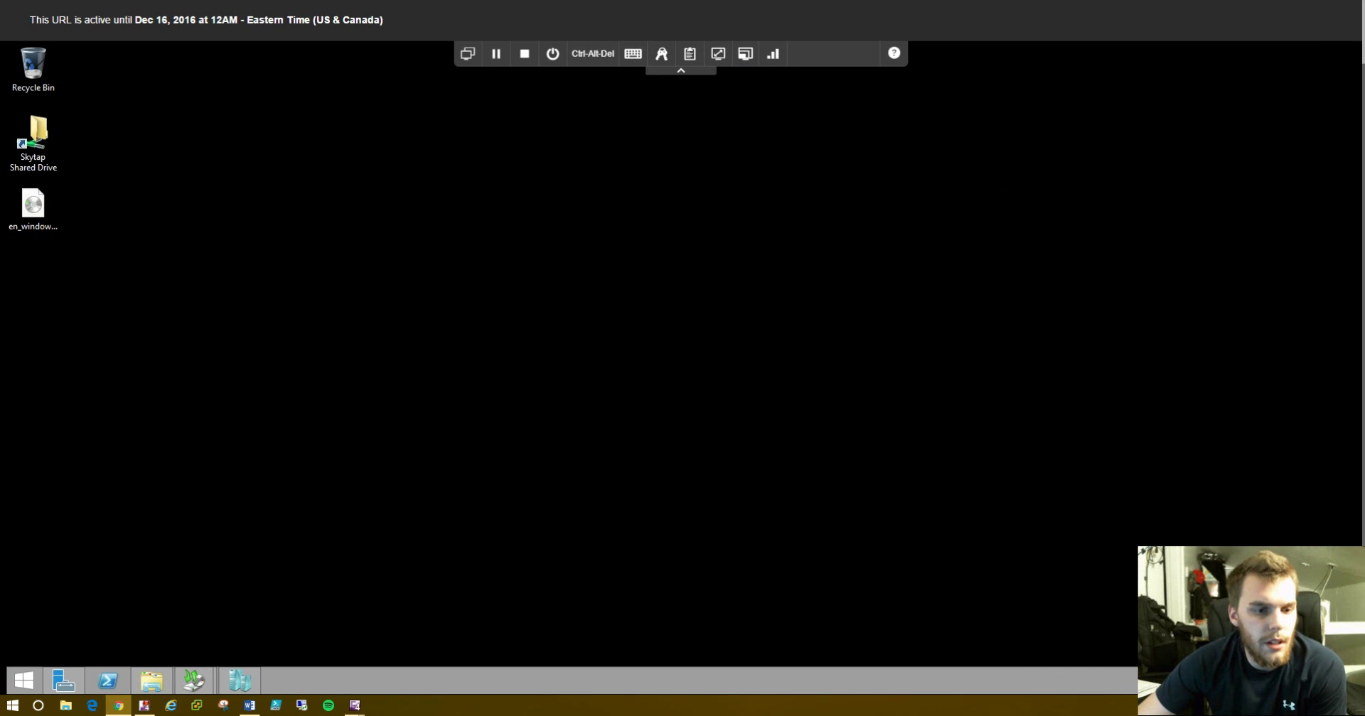
# - Open C:\TestingBackupofFolders in File Explorer
pyautogui.click(194, 681)
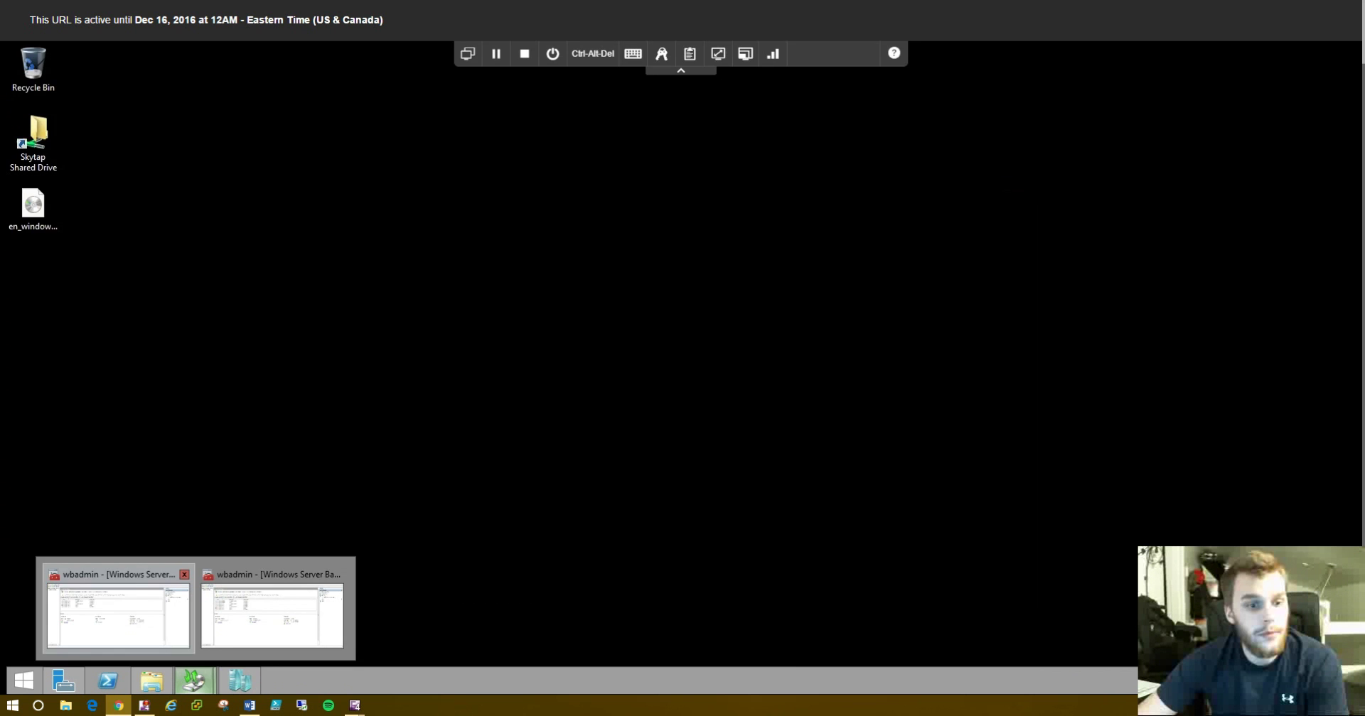
pyautogui.click(117, 615)
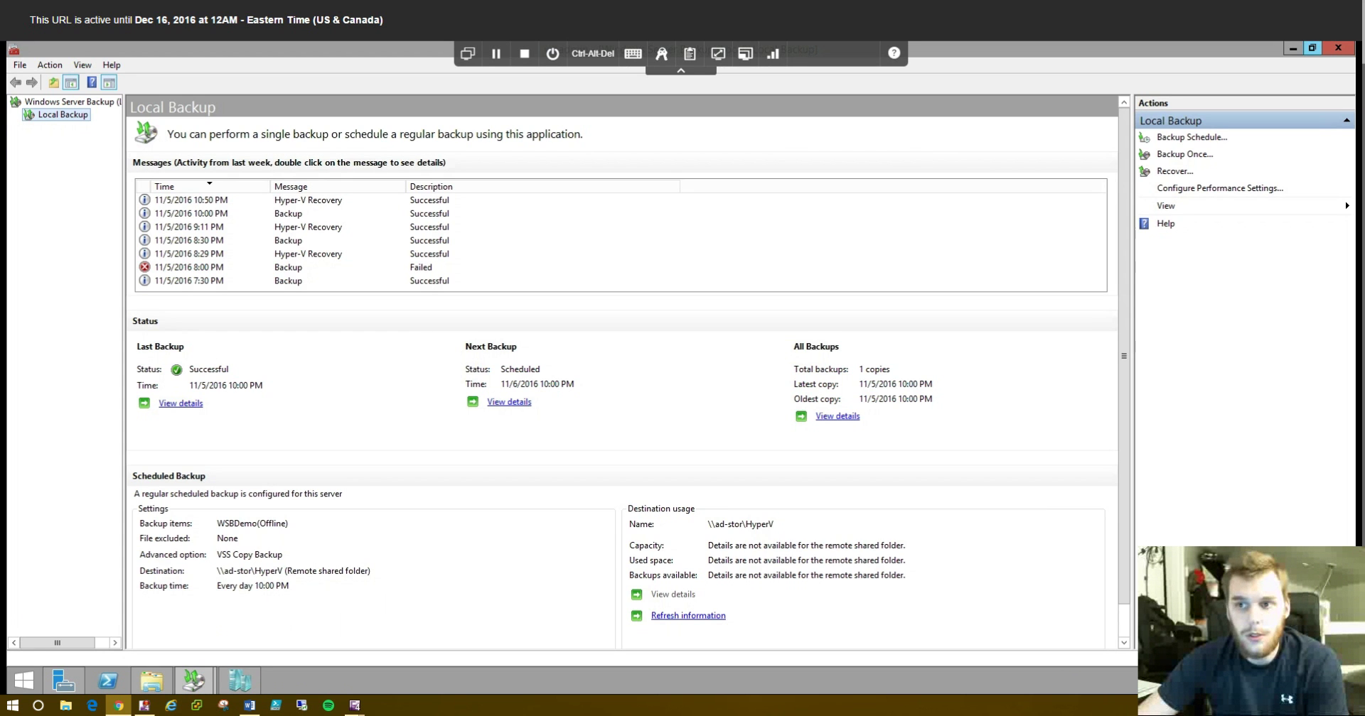
pyautogui.click(1293, 47)
pyautogui.click(151, 680)
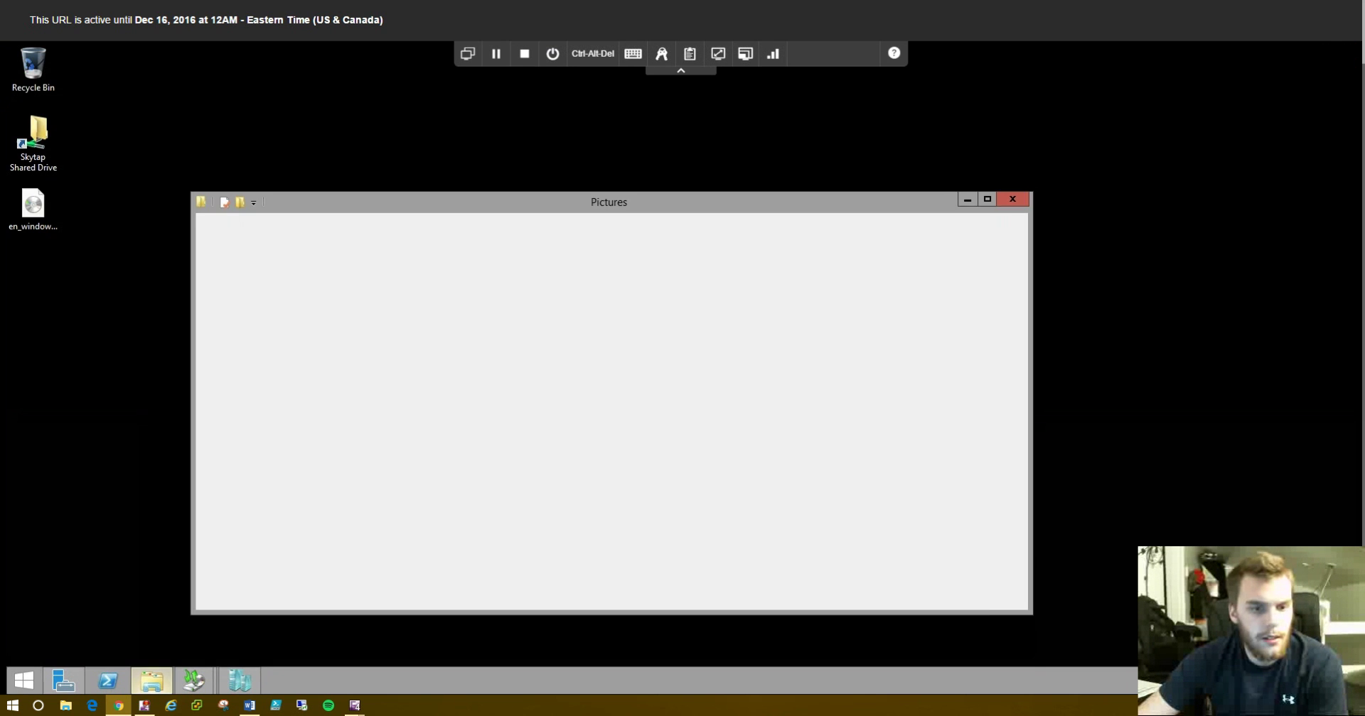
pyautogui.click(372, 242)
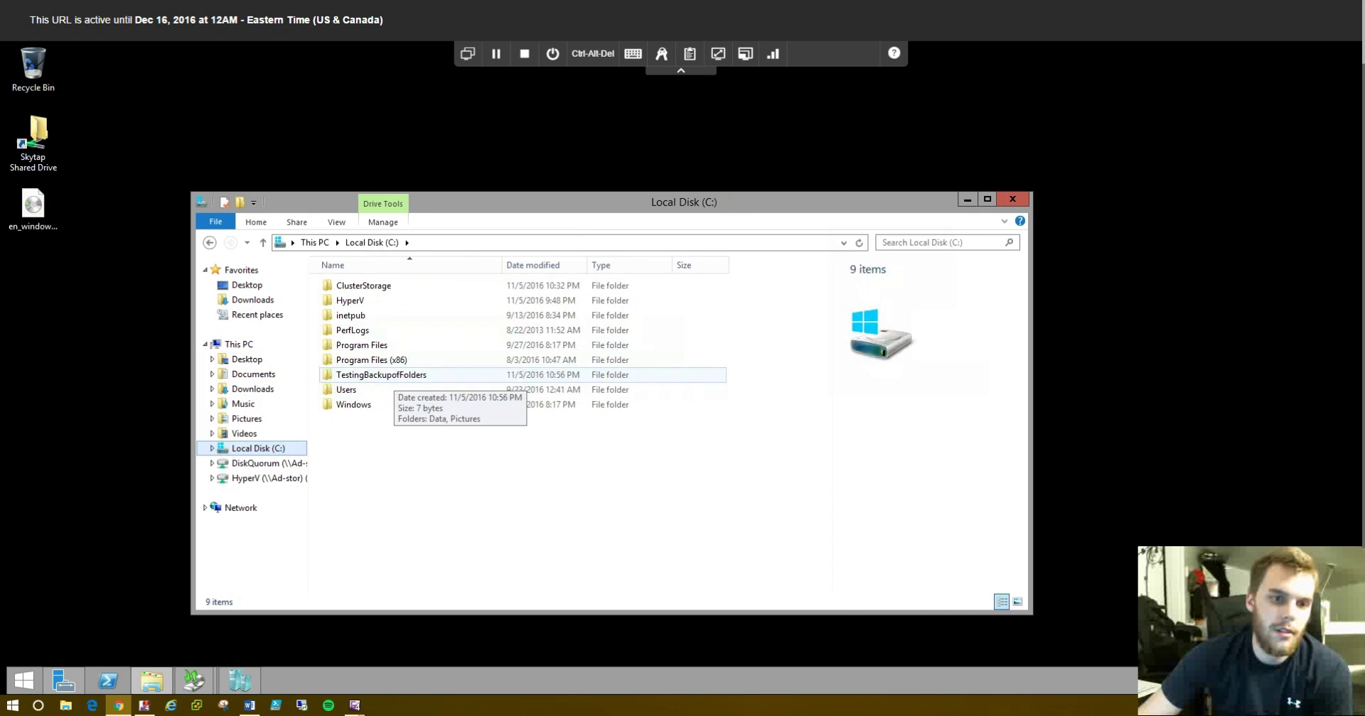
pyautogui.doubleClick(387, 375)
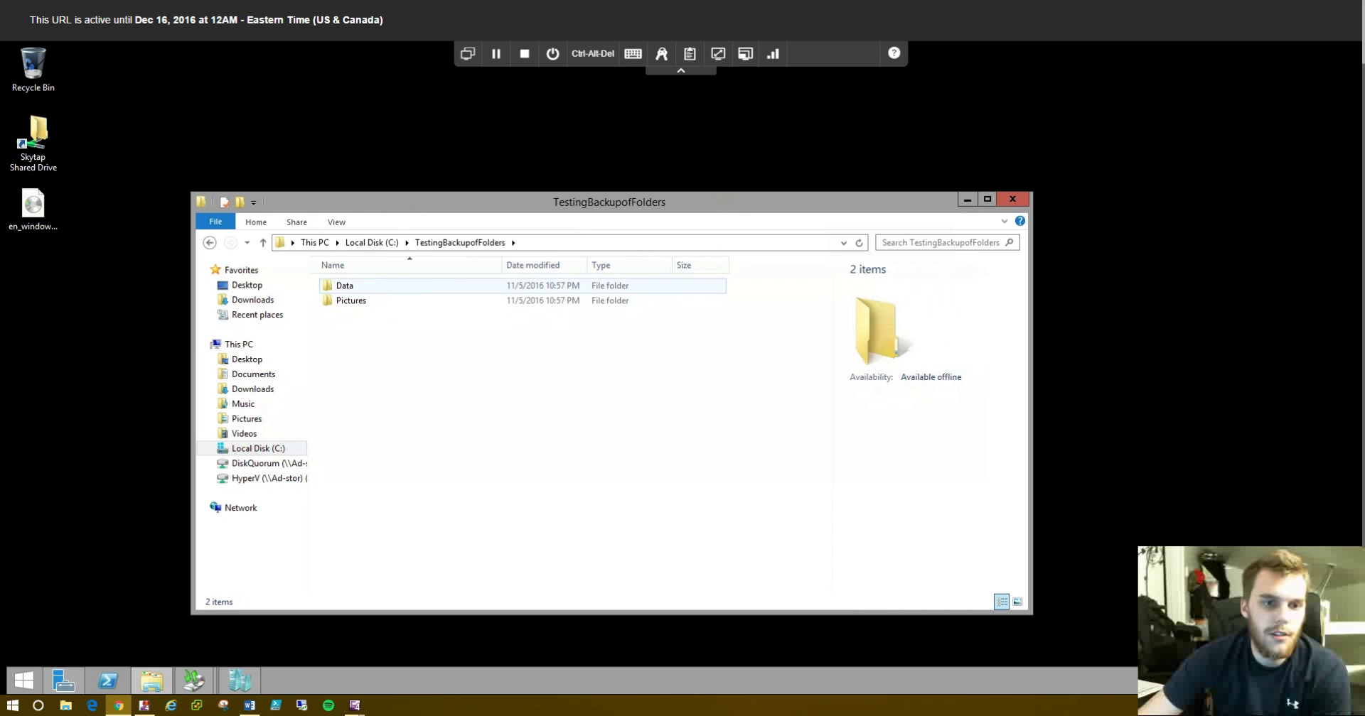
# - Confirm the Pictures and Data subfolders each contain three files
pyautogui.doubleClick(351, 301)
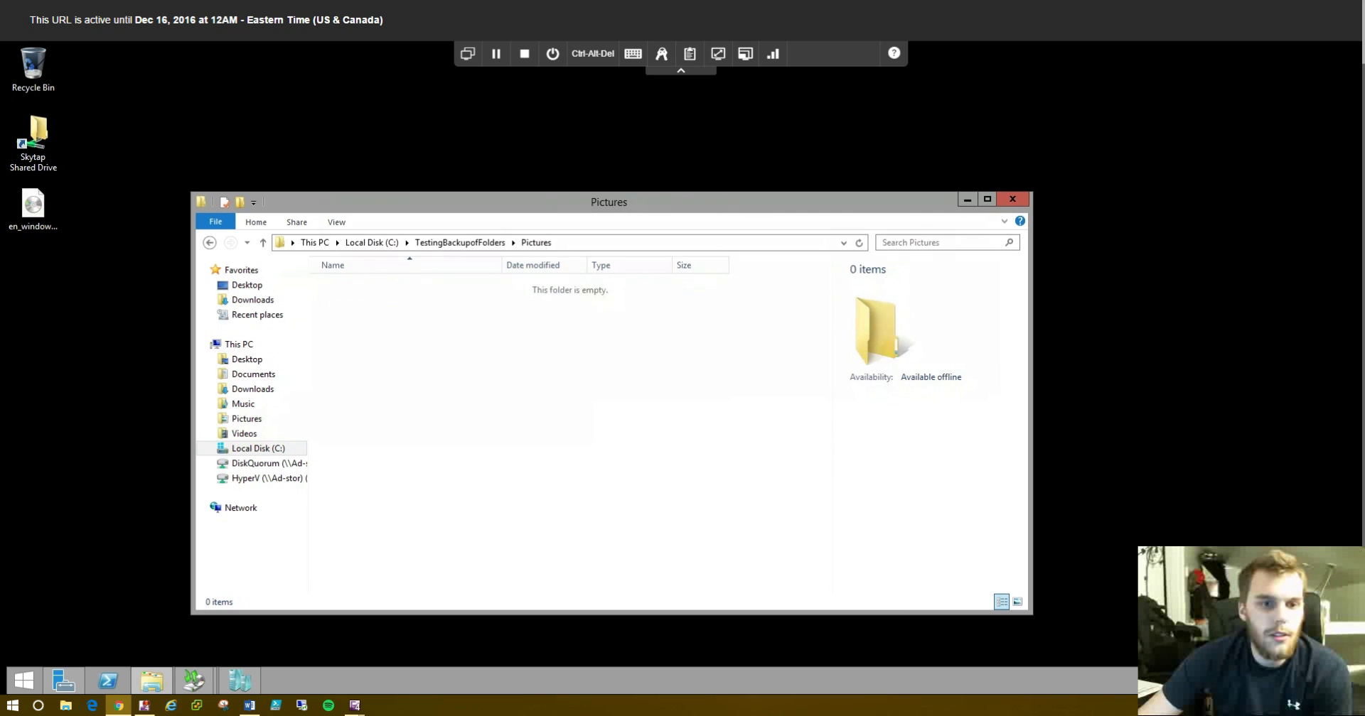
pyautogui.hotkey('ctrl', 'v')
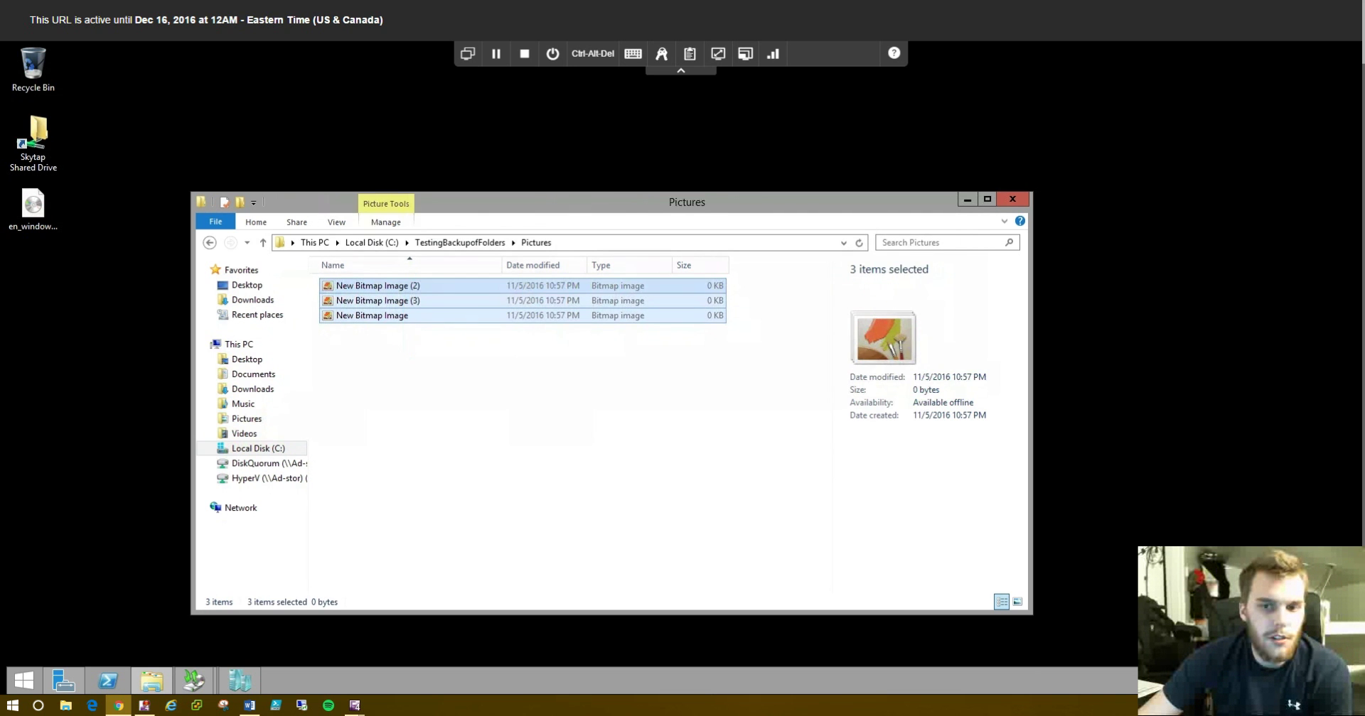
pyautogui.click(210, 243)
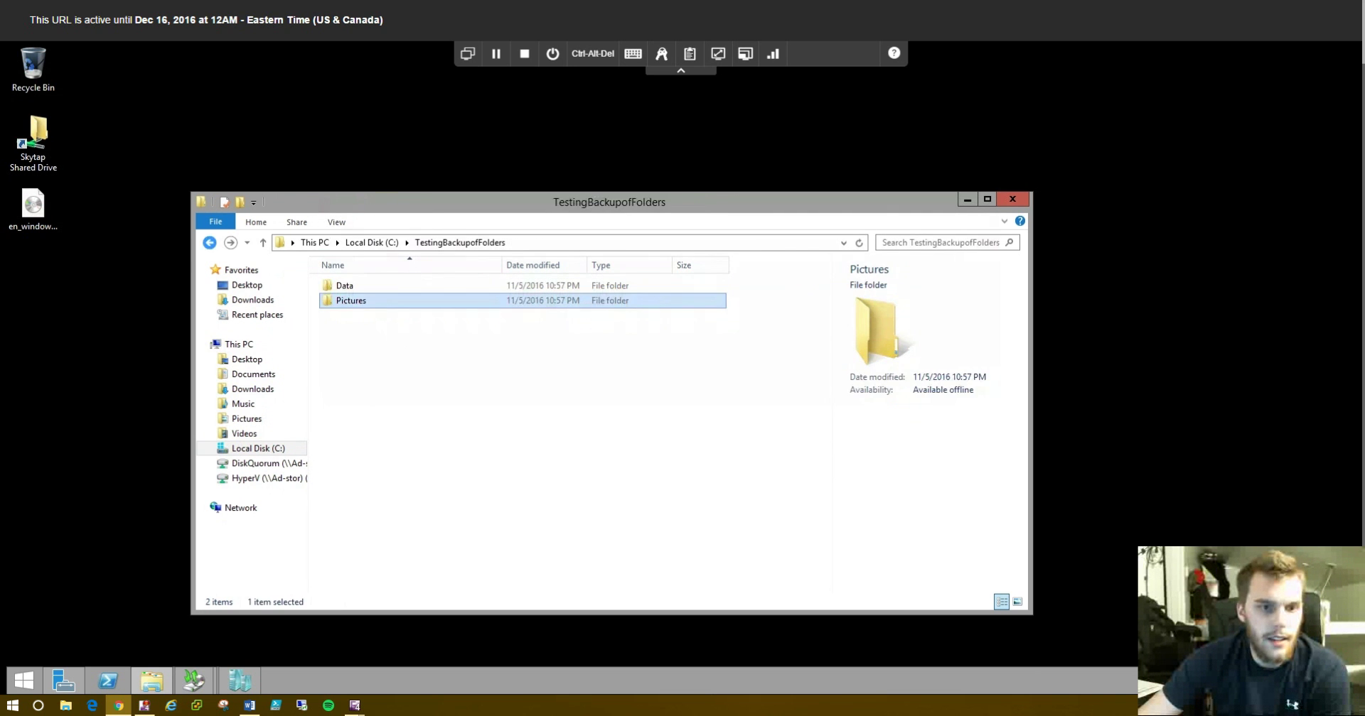
pyautogui.doubleClick(344, 285)
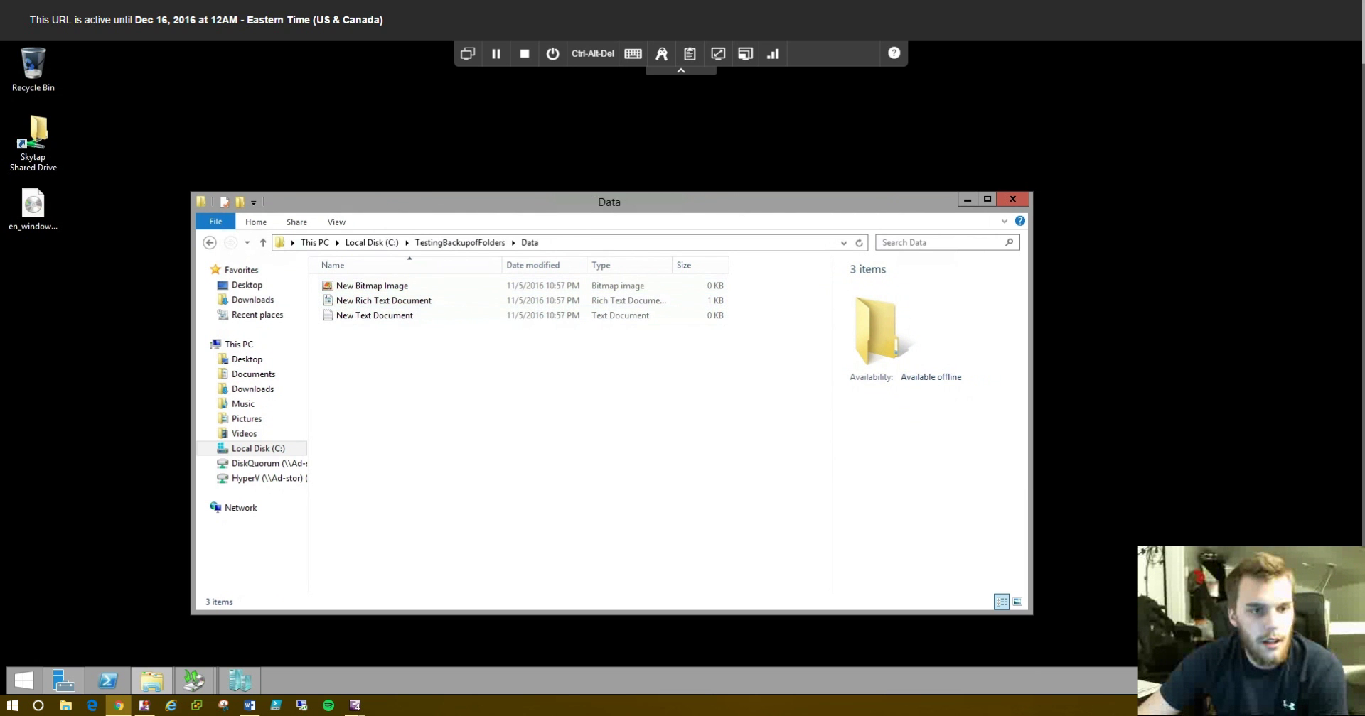
pyautogui.click(210, 243)
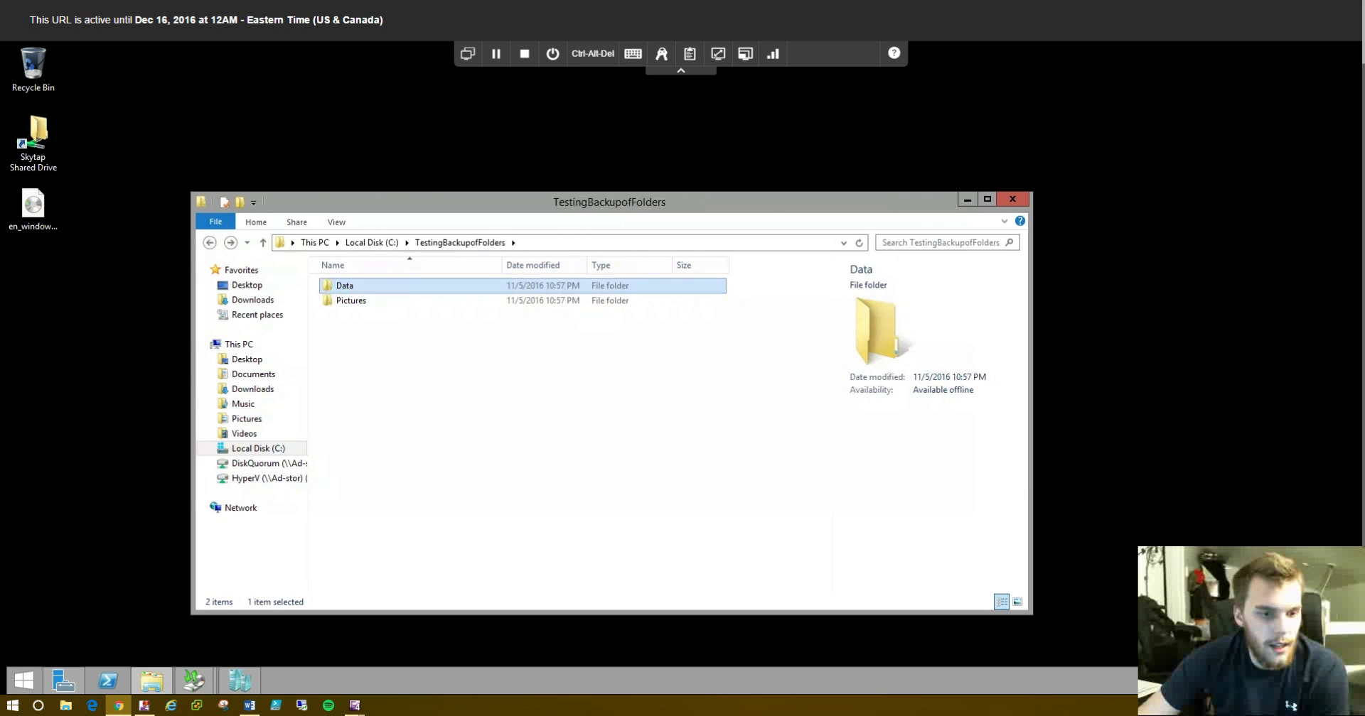
pyautogui.click(194, 680)
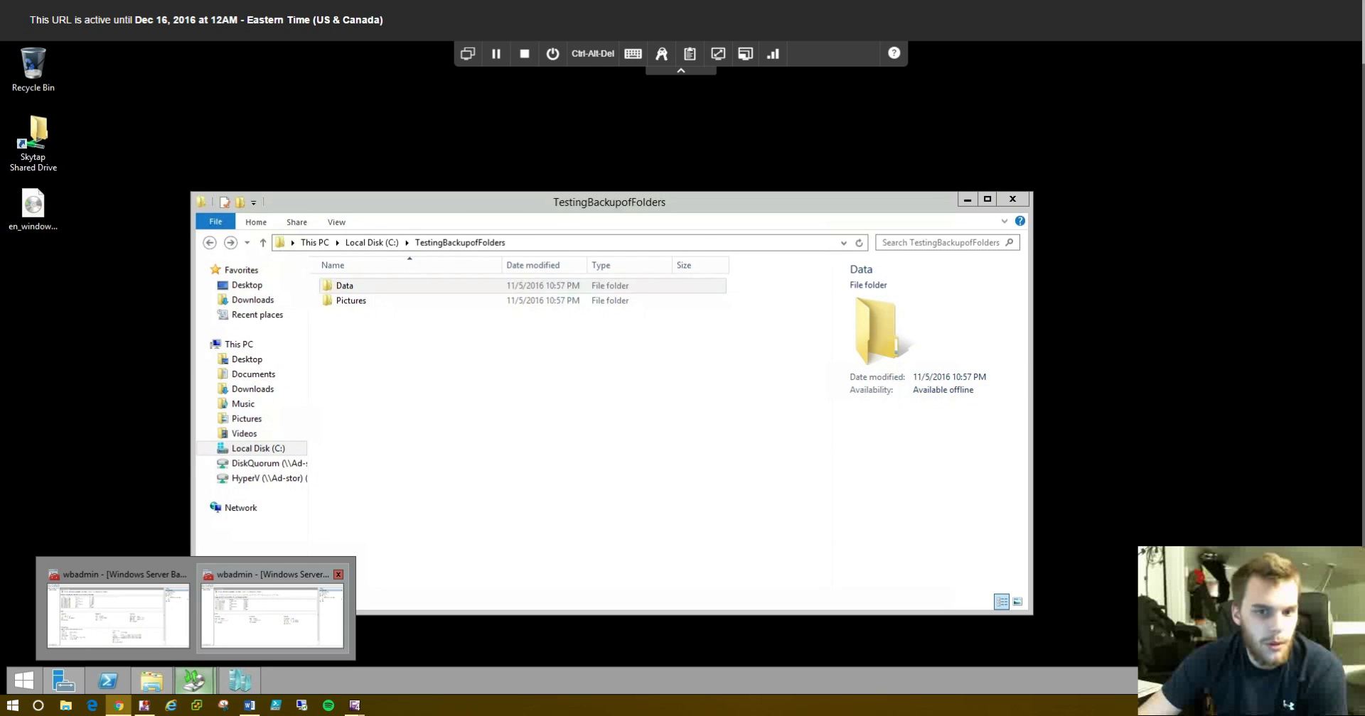
# - Run Backup Once with scheduled settings for TestingBackupofFolders and WSBDemo to \\ad-stor\HyperV
pyautogui.click(272, 615)
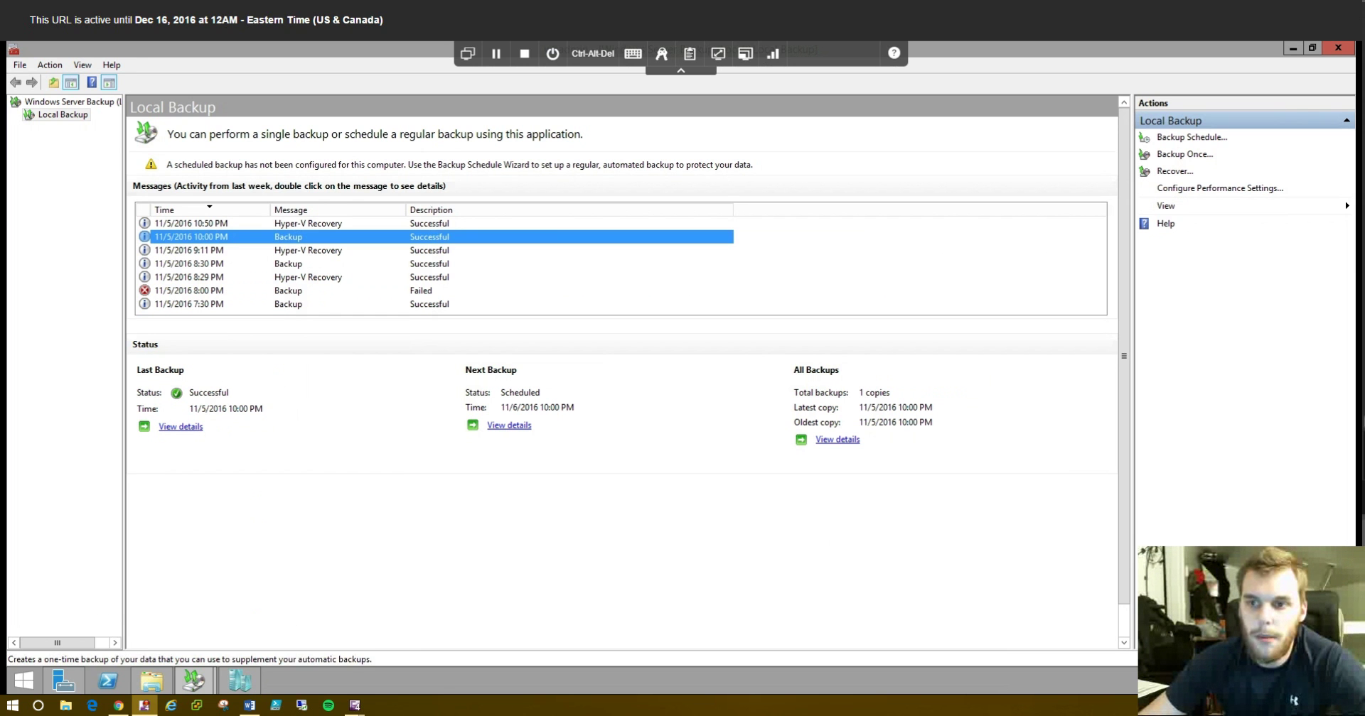
pyautogui.click(1184, 154)
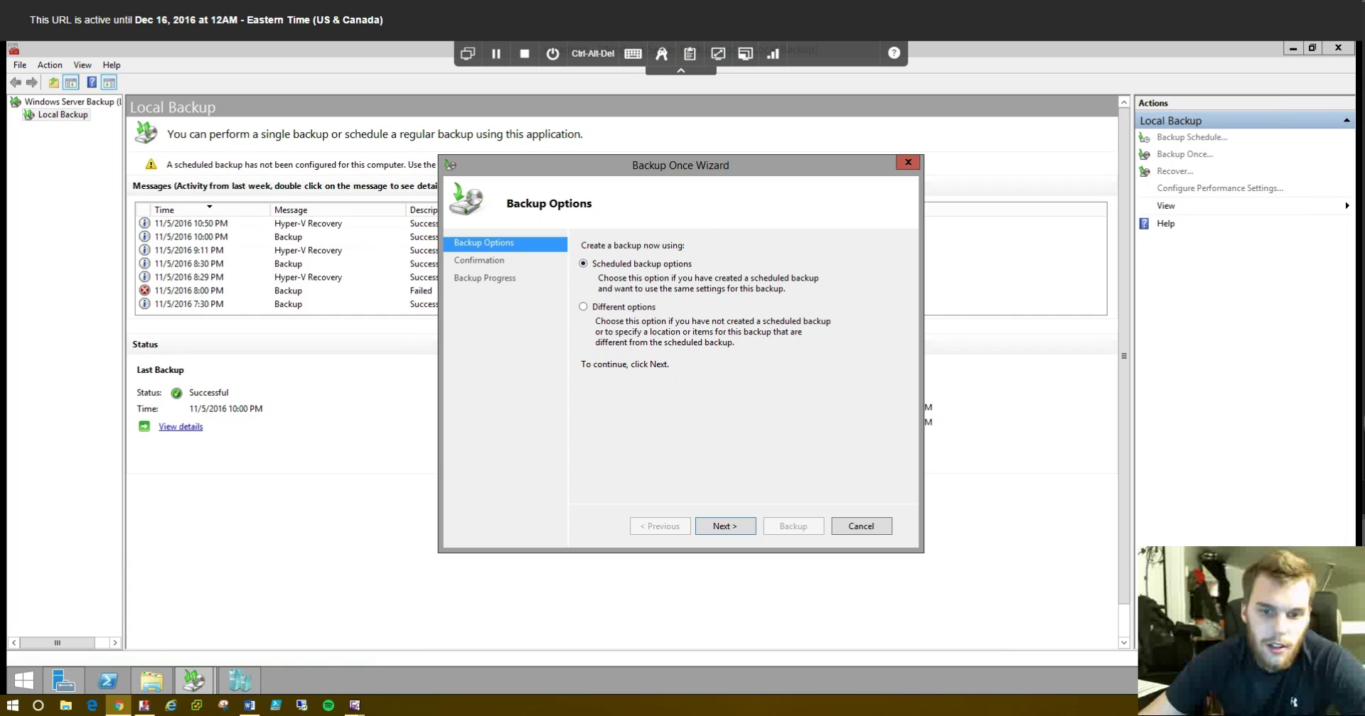
pyautogui.press('Return')
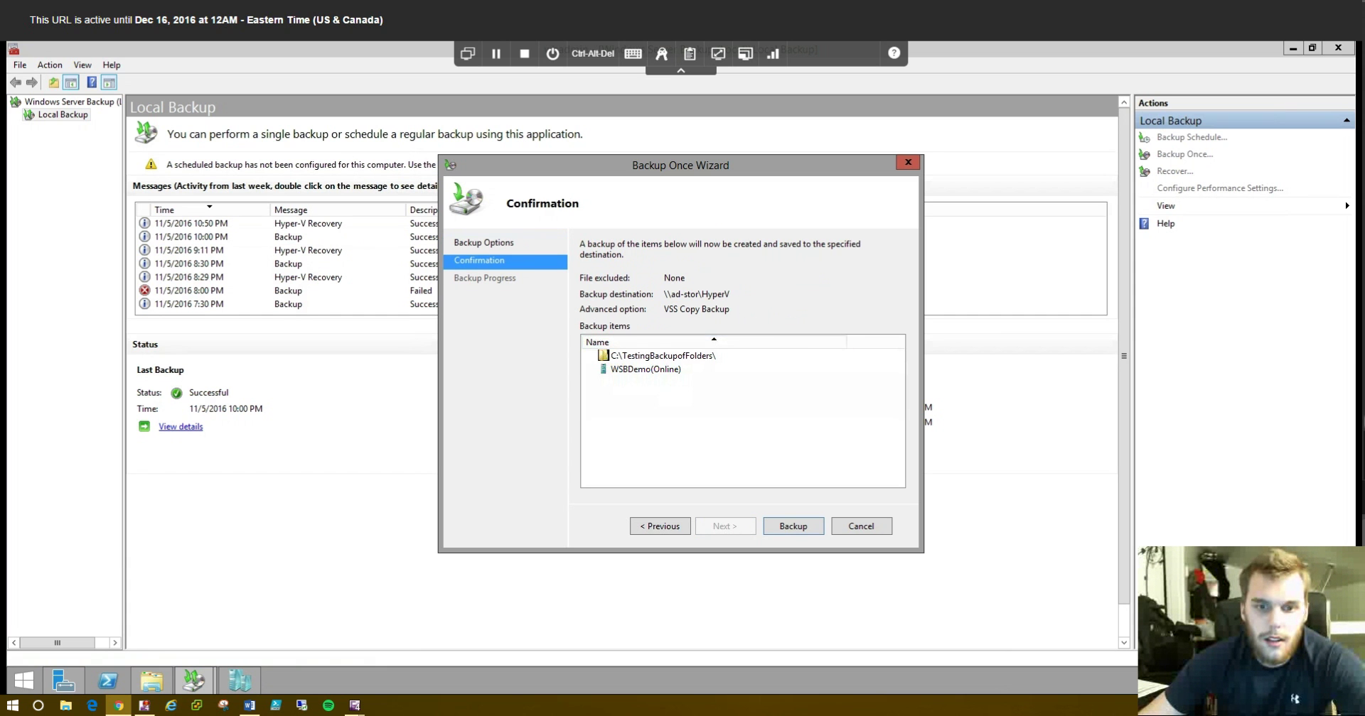
pyautogui.click(646, 369)
pyautogui.click(662, 355)
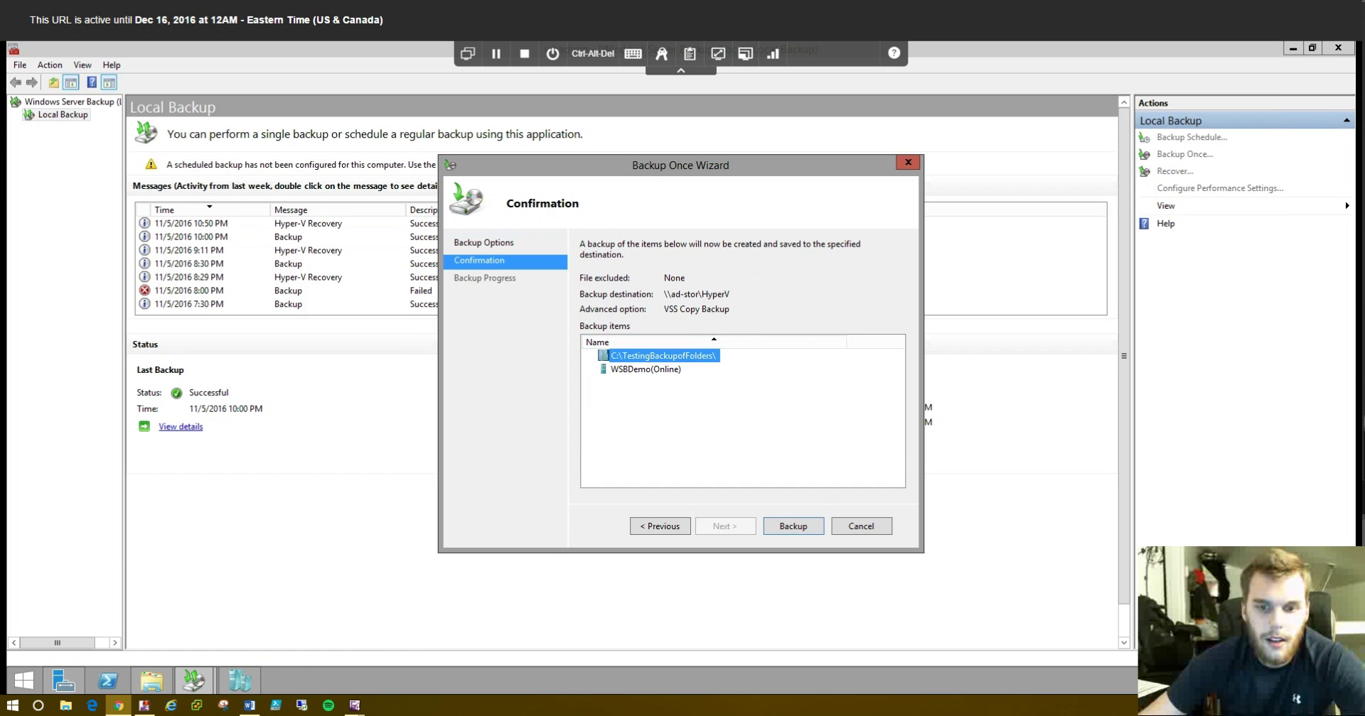
pyautogui.press('Return')
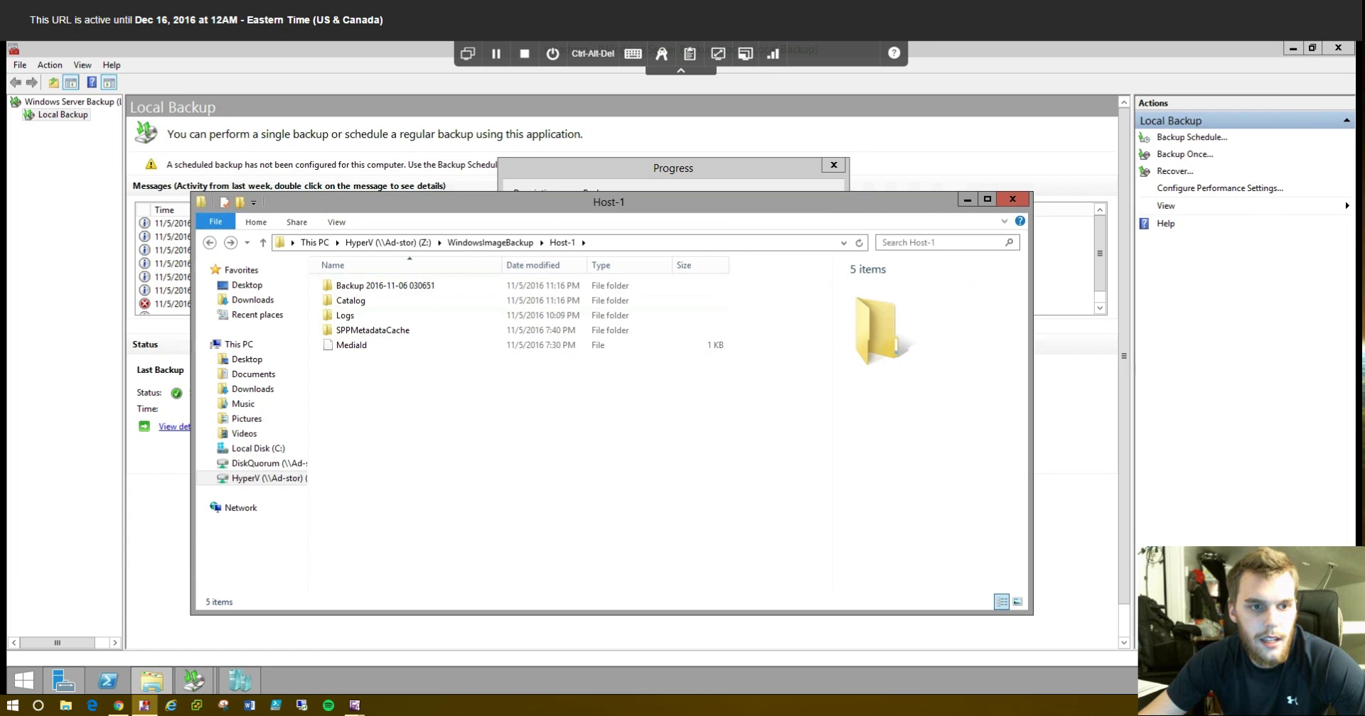
# - Delete TestingBackupofFolders from Local Disk (C:), close Explorer, and dismiss the completed backup report
pyautogui.hotkey('alt', 'Up')
pyautogui.hotkey('alt', 'Up')
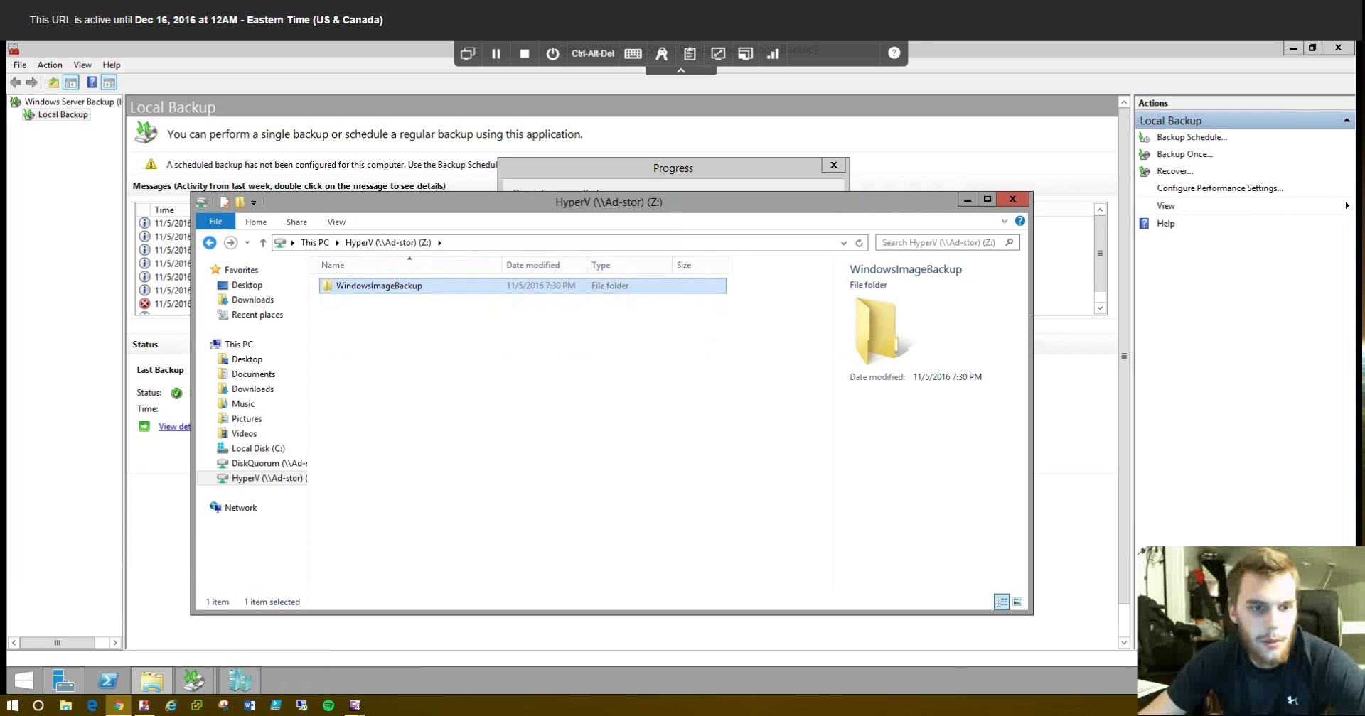
pyautogui.click(239, 344)
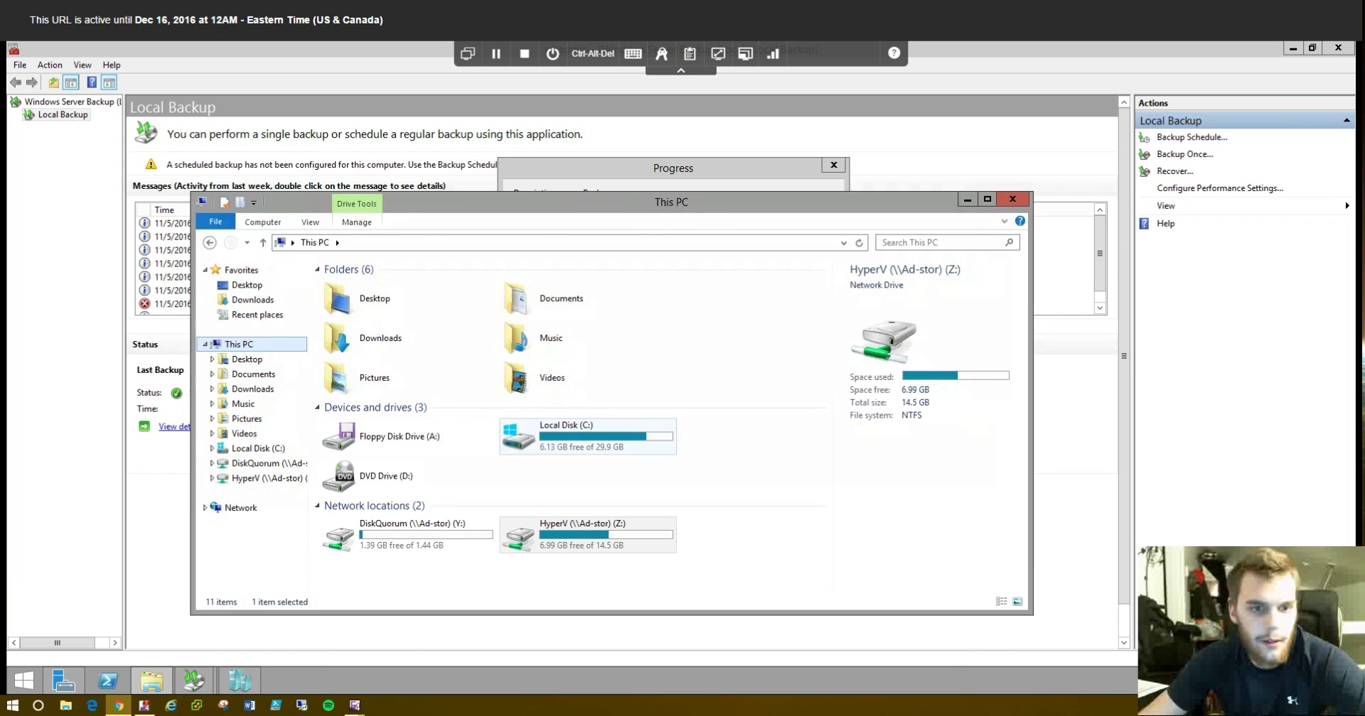
pyautogui.doubleClick(569, 437)
pyautogui.click(381, 374)
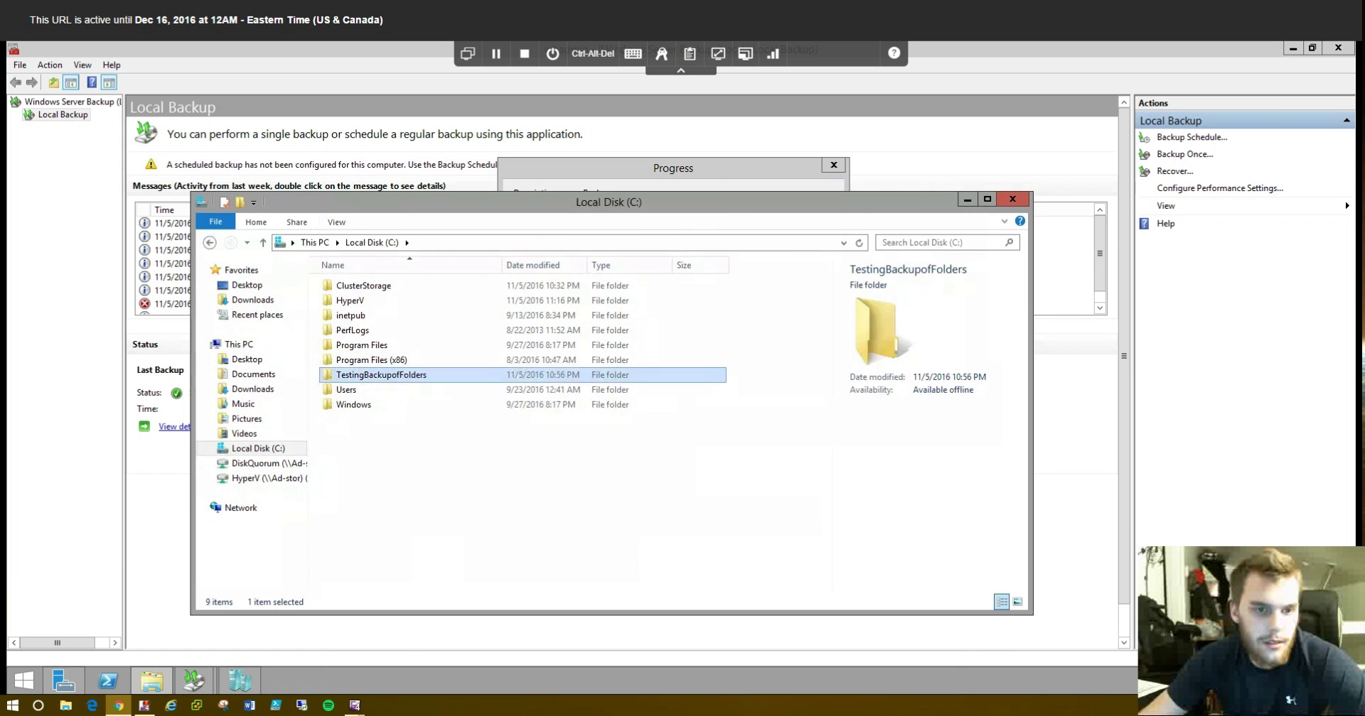
pyautogui.rightClick(357, 376)
pyautogui.click(388, 555)
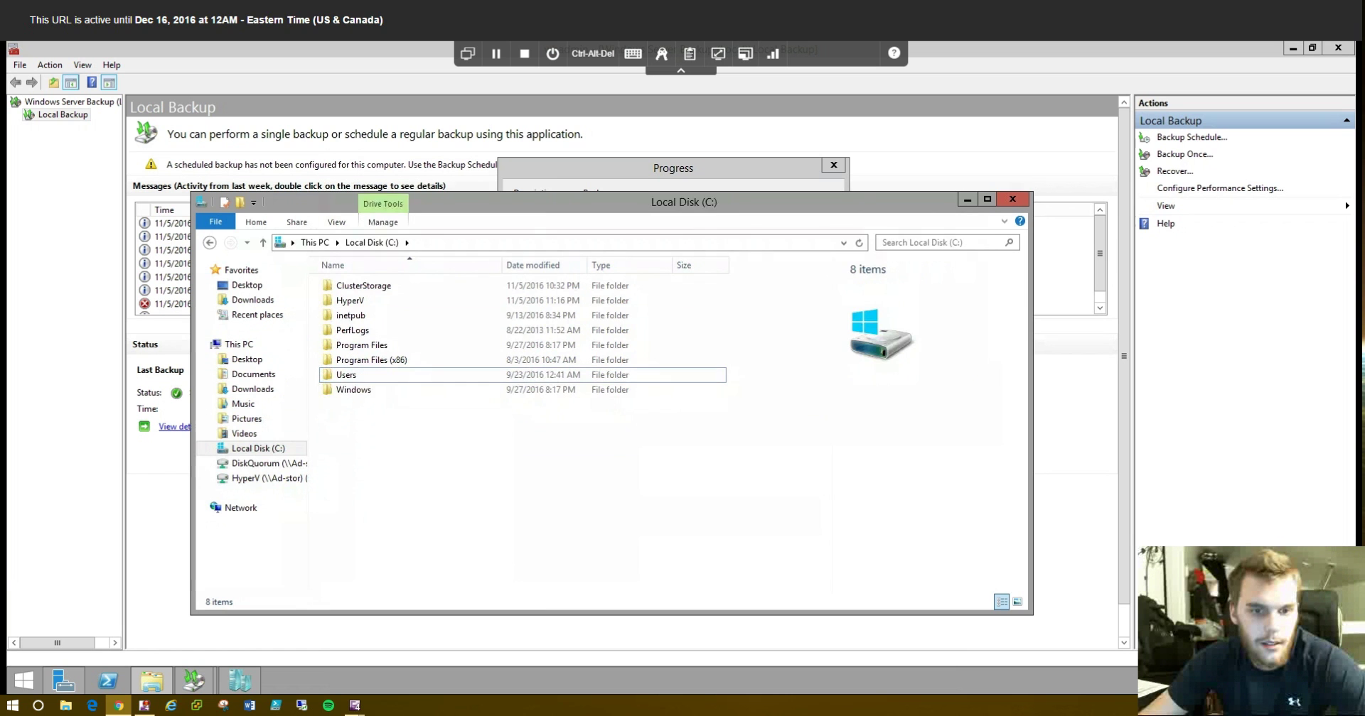
pyautogui.hotkey('alt', 'F4')
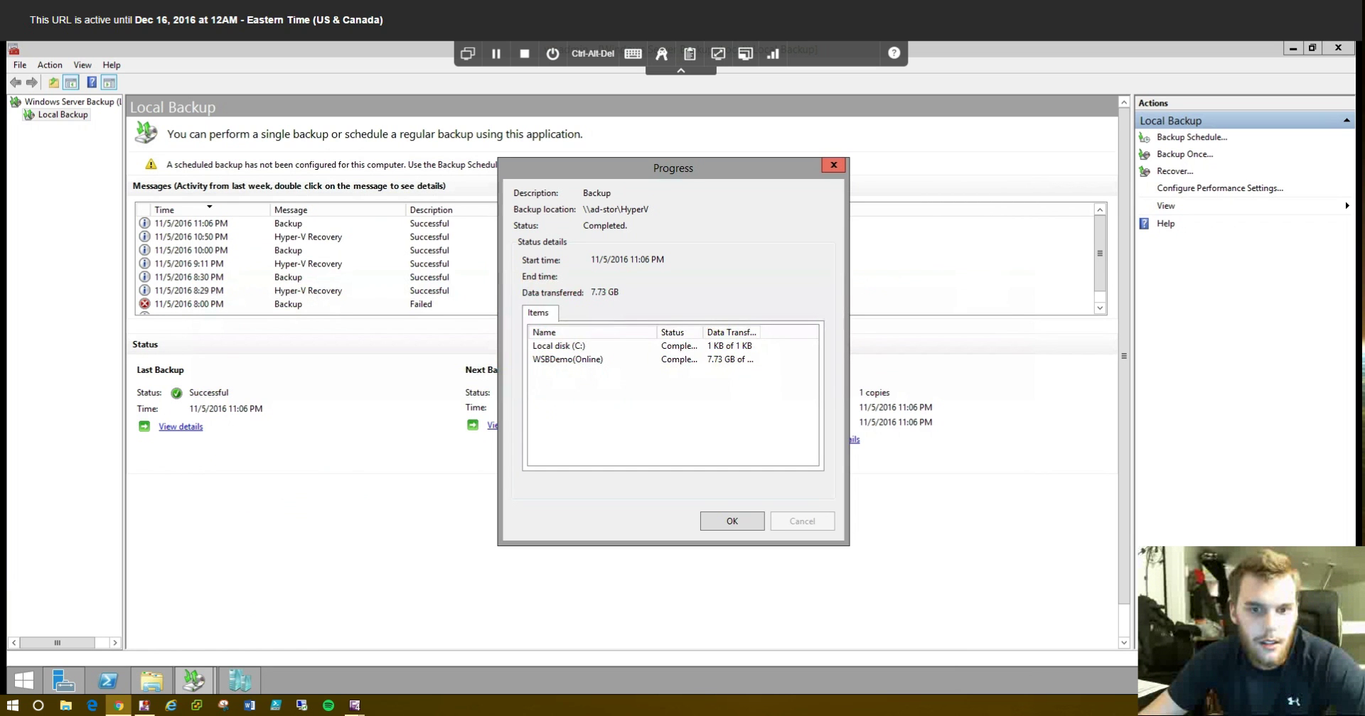
pyautogui.click(833, 165)
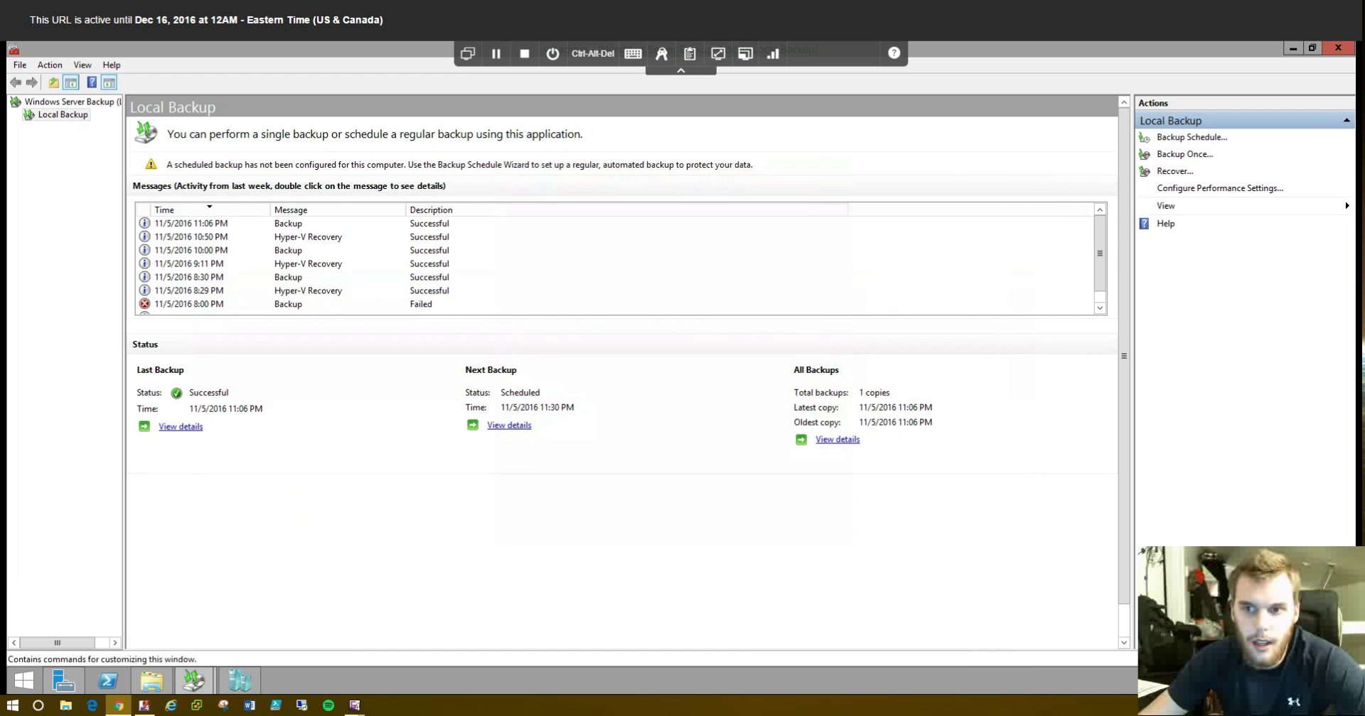
# - Start a files-and-folders recovery and select TestingBackupofFolders under Host-1's Local disk (C:)
pyautogui.click(1175, 171)
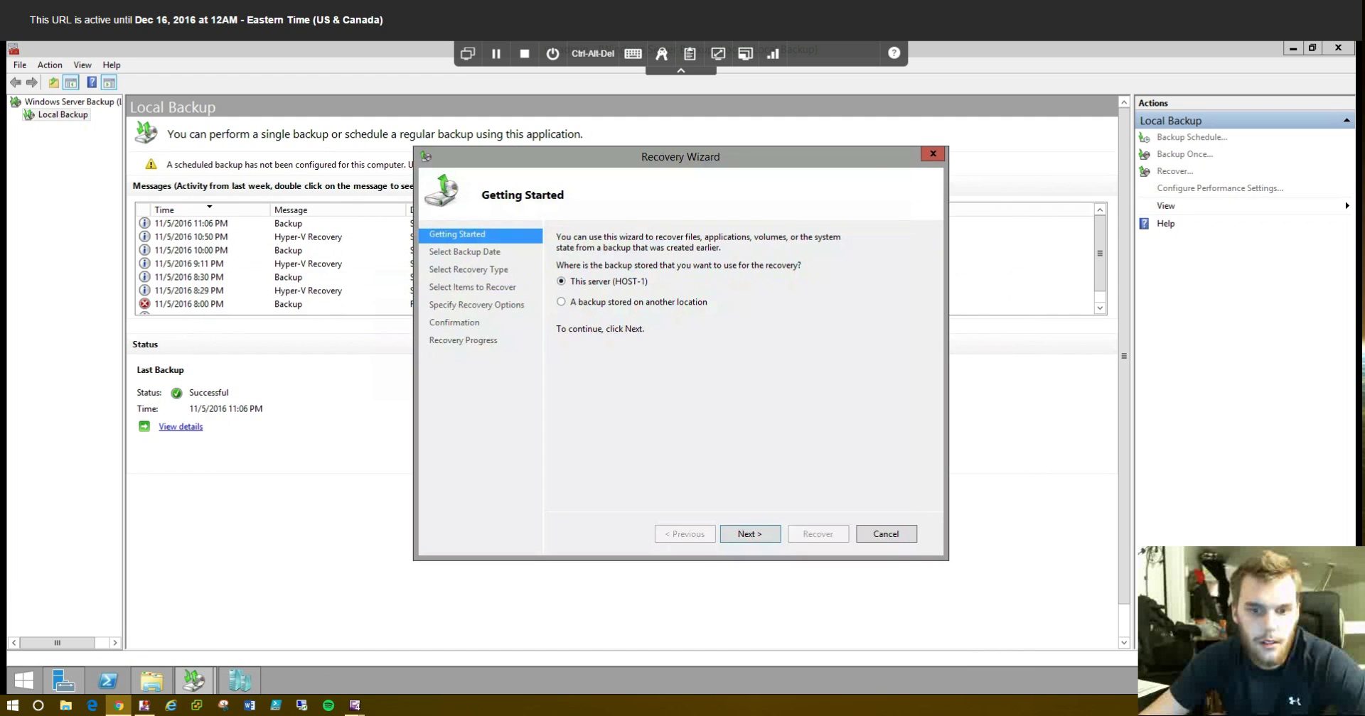
pyautogui.click(750, 534)
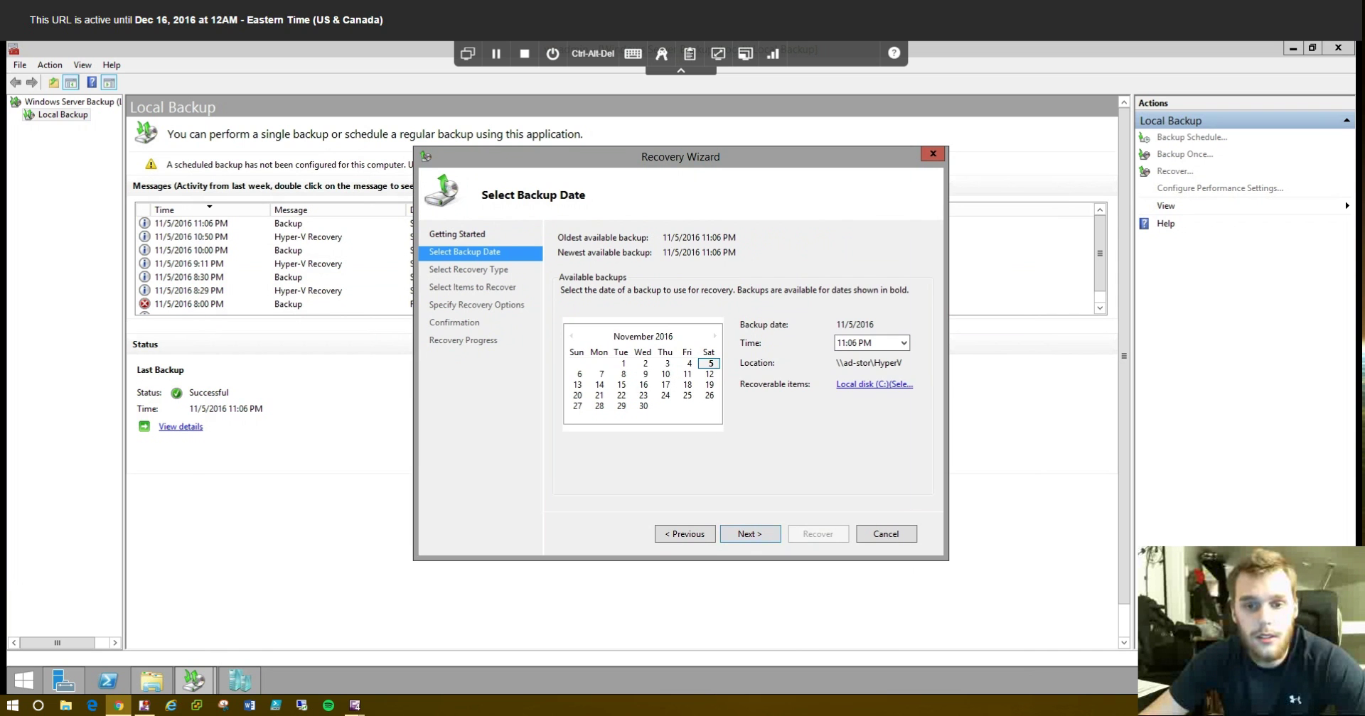
pyautogui.click(750, 534)
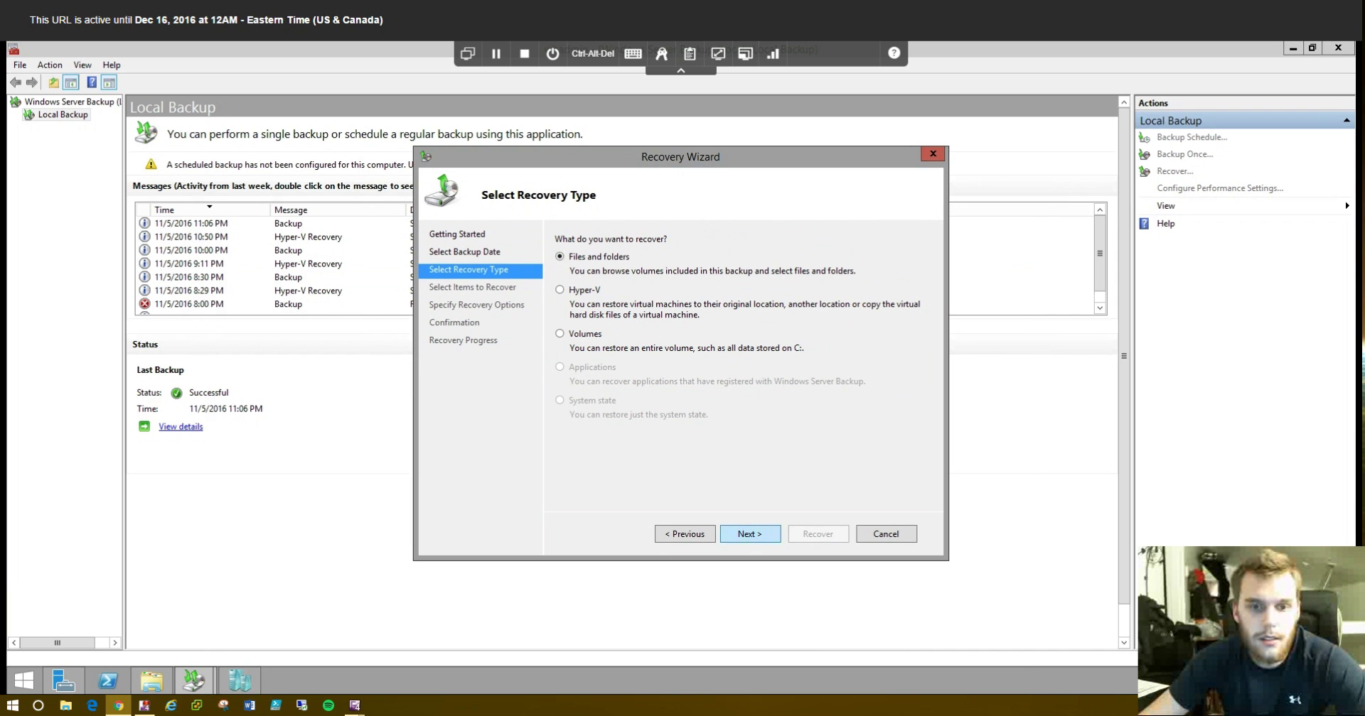
pyautogui.click(749, 534)
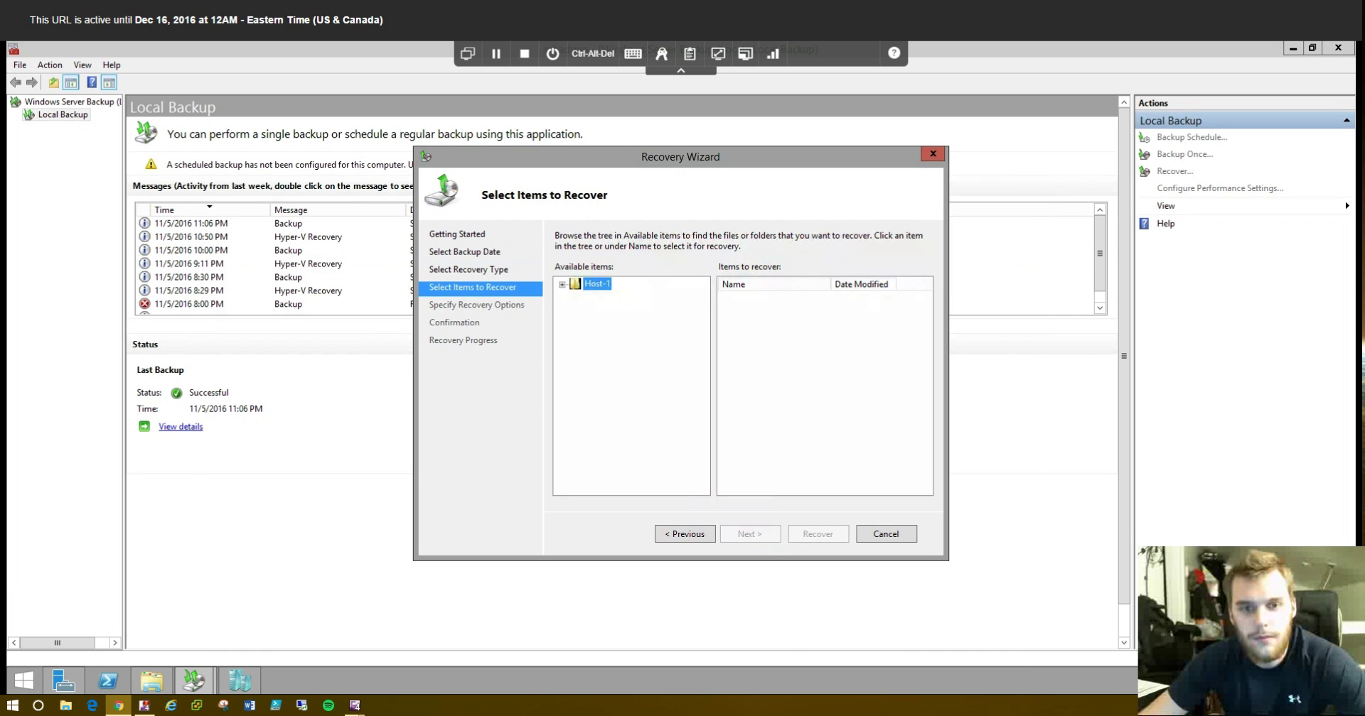
pyautogui.press('Right')
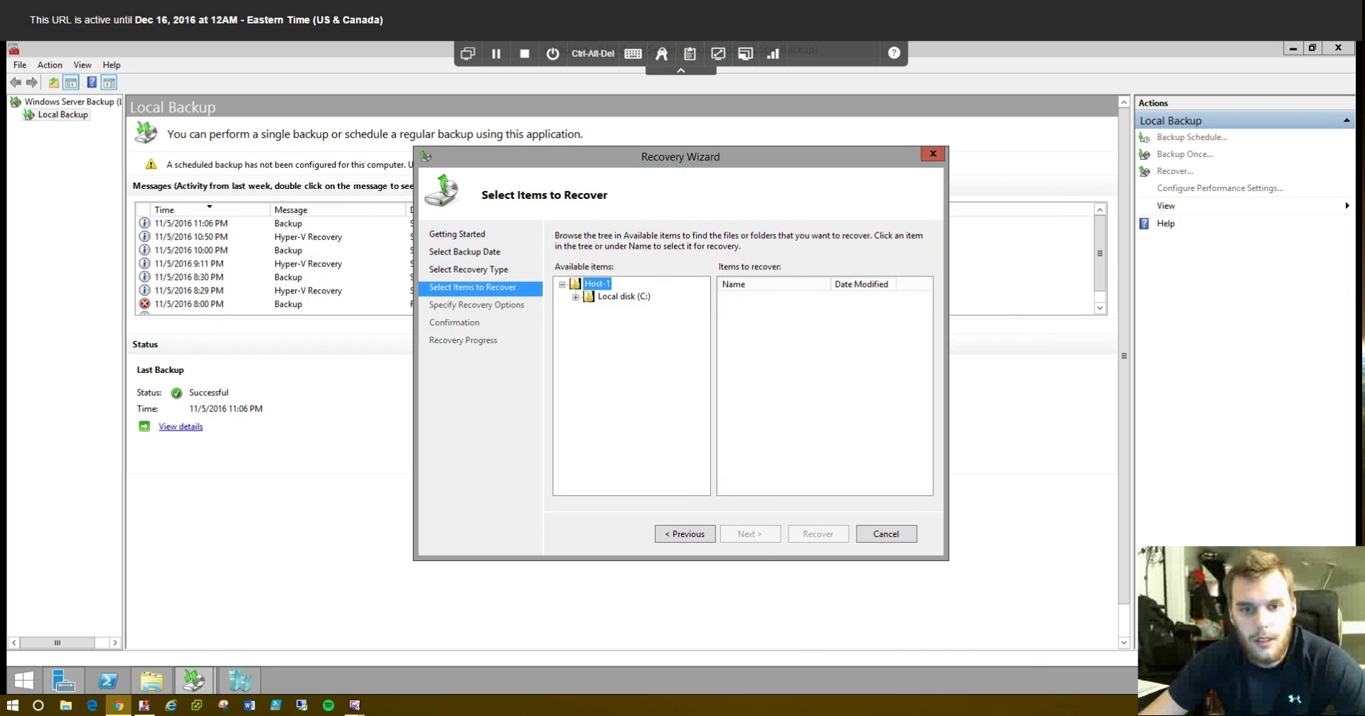
pyautogui.press('Down')
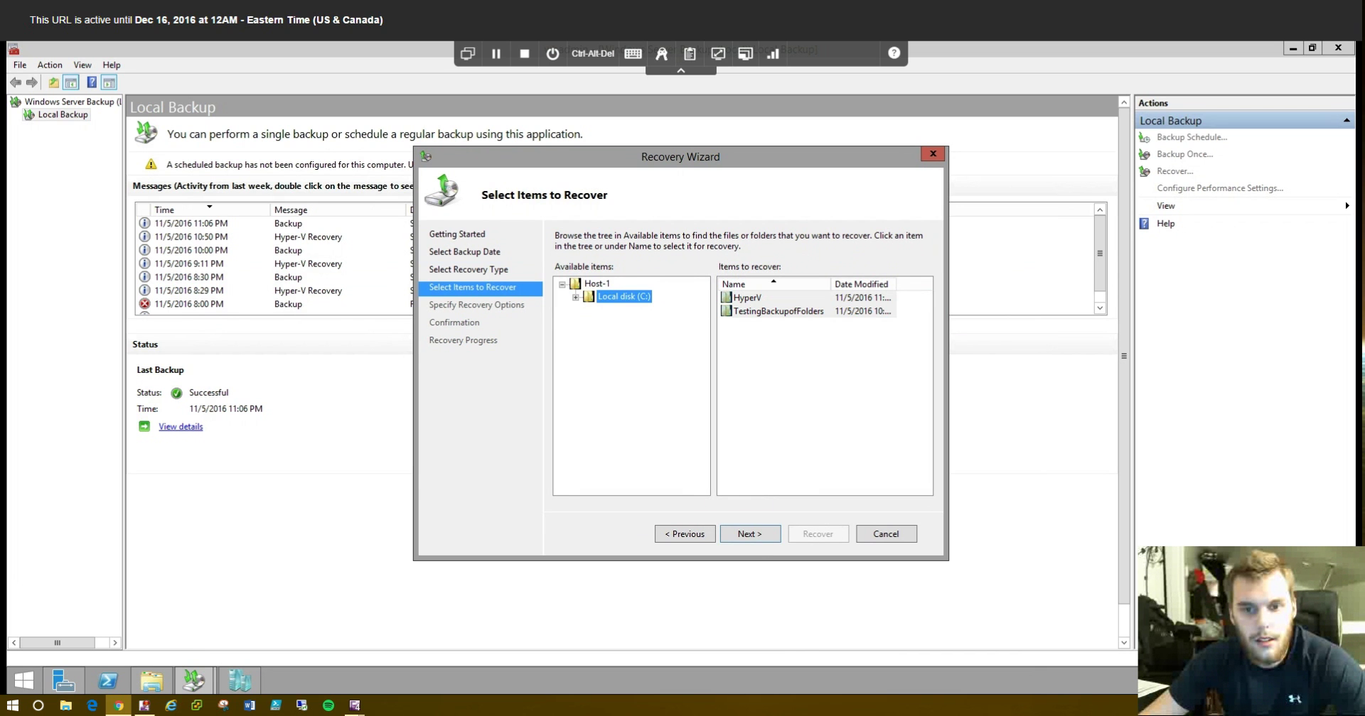
pyautogui.click(778, 311)
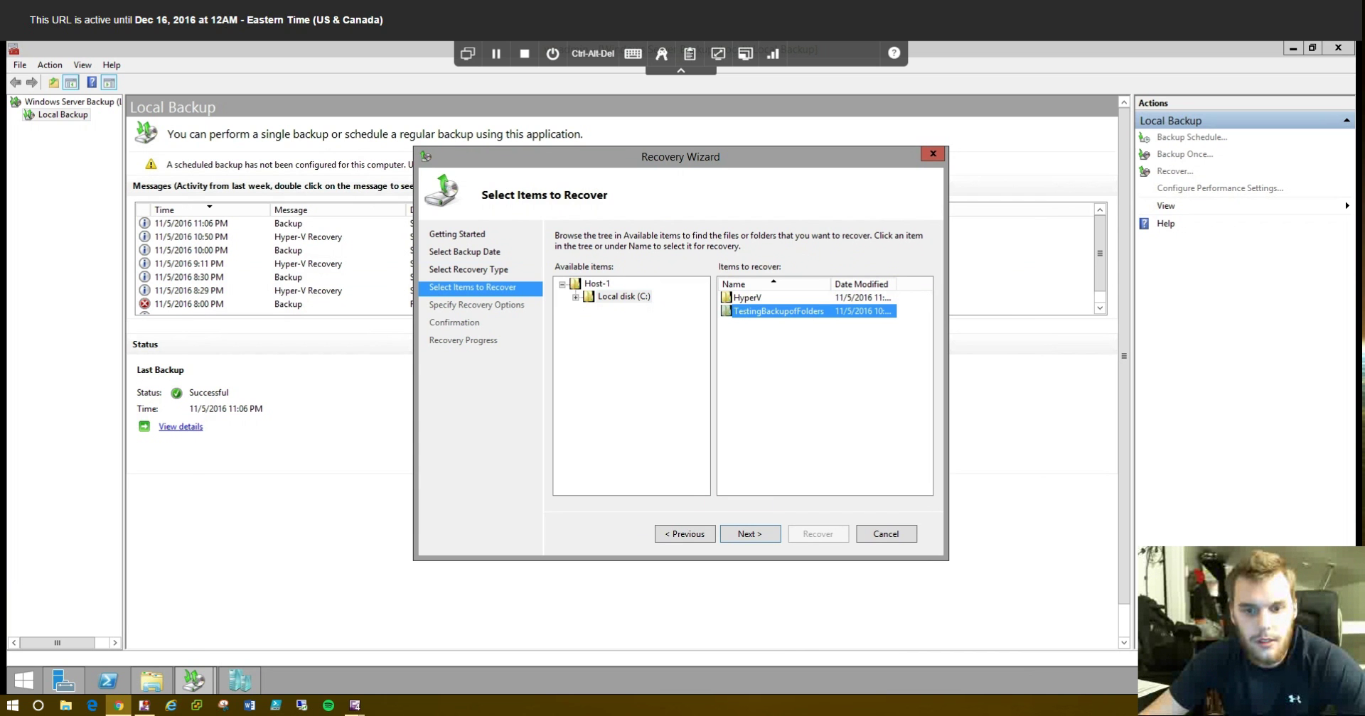
pyautogui.press('Return')
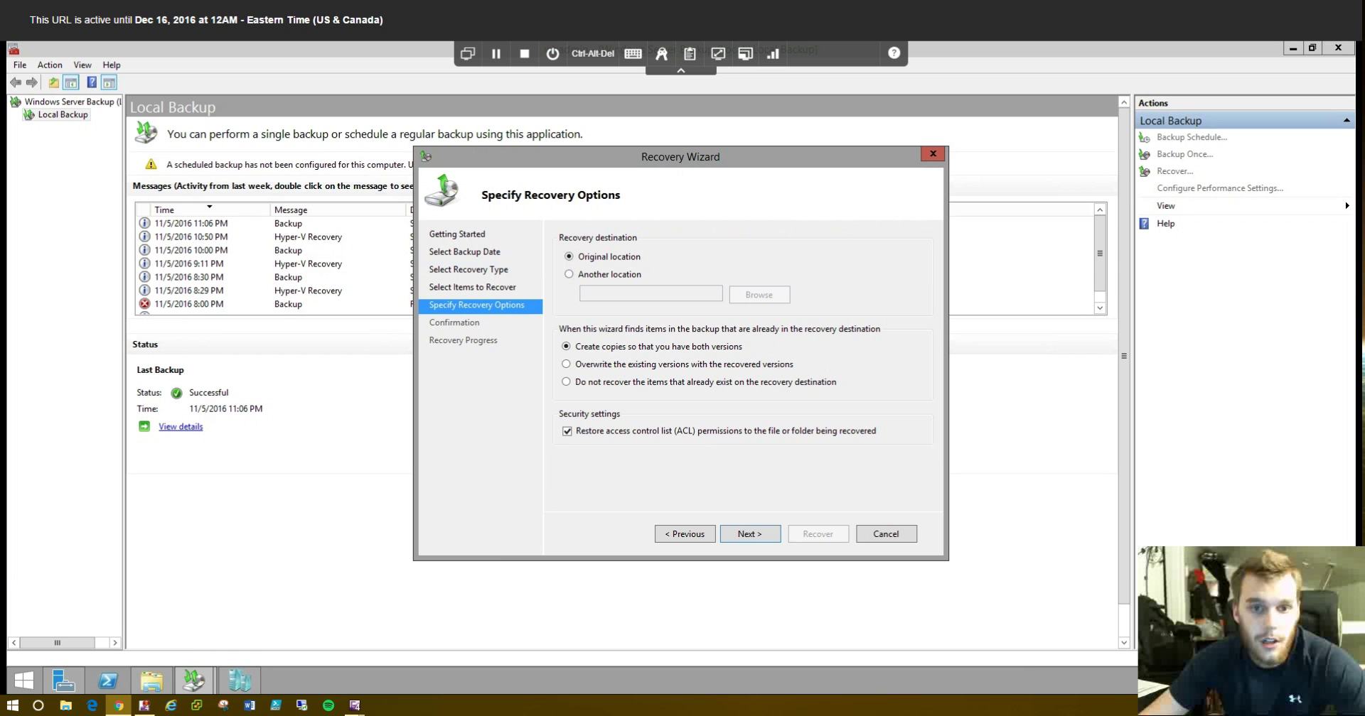
# - Recover the folder to the Desktop as another location, then show the desktop
pyautogui.click(568, 275)
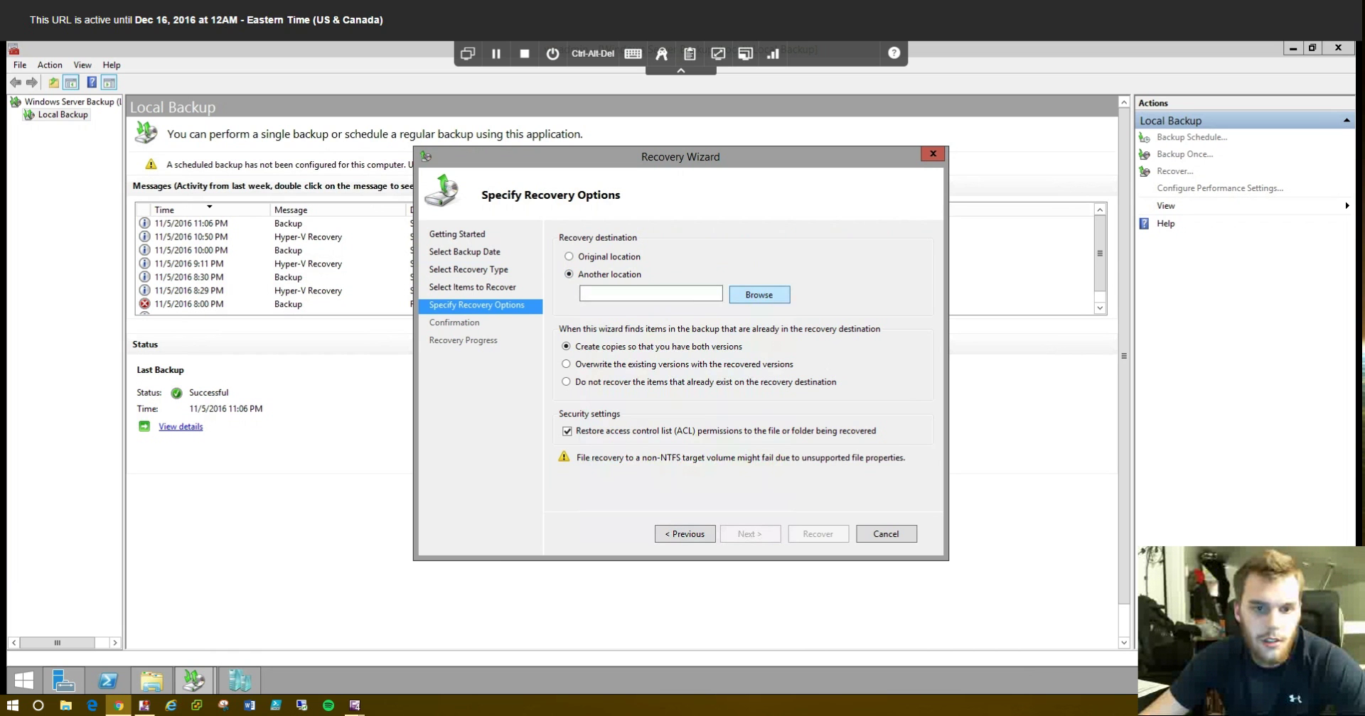
pyautogui.click(759, 294)
pyautogui.doubleClick(622, 338)
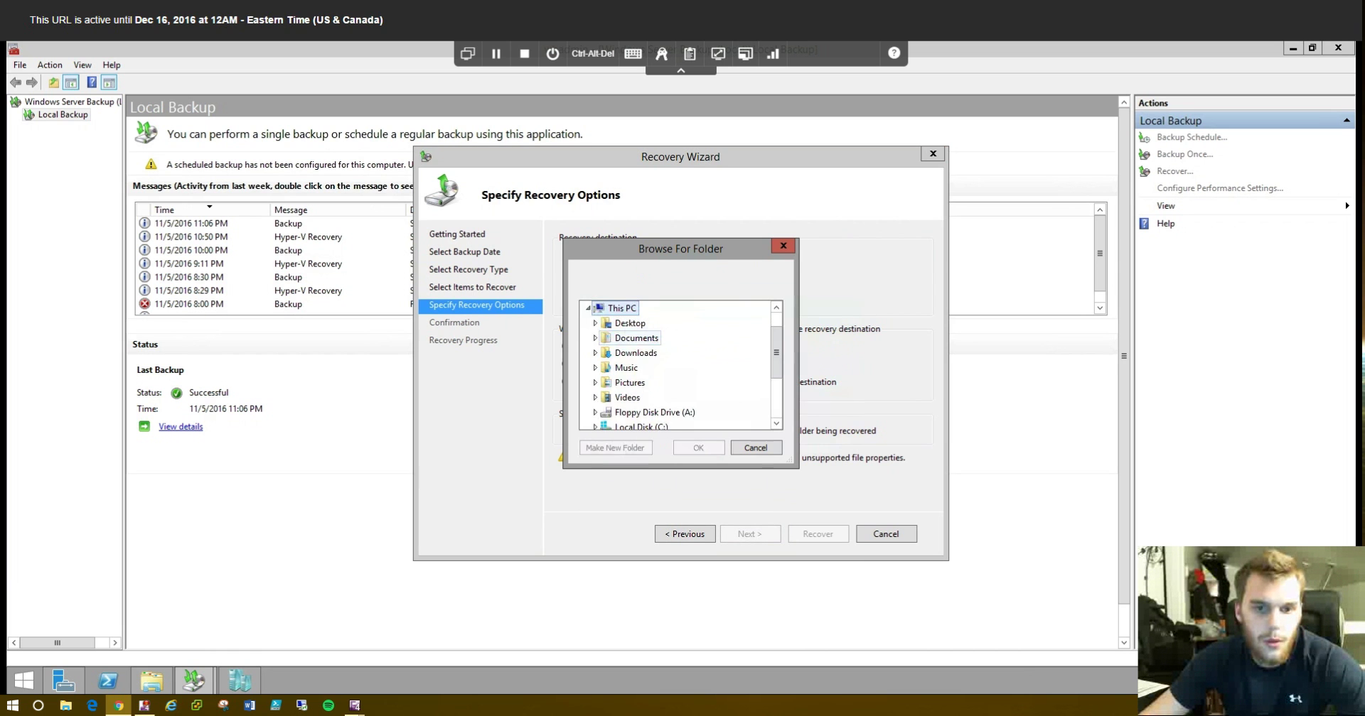
pyautogui.click(630, 322)
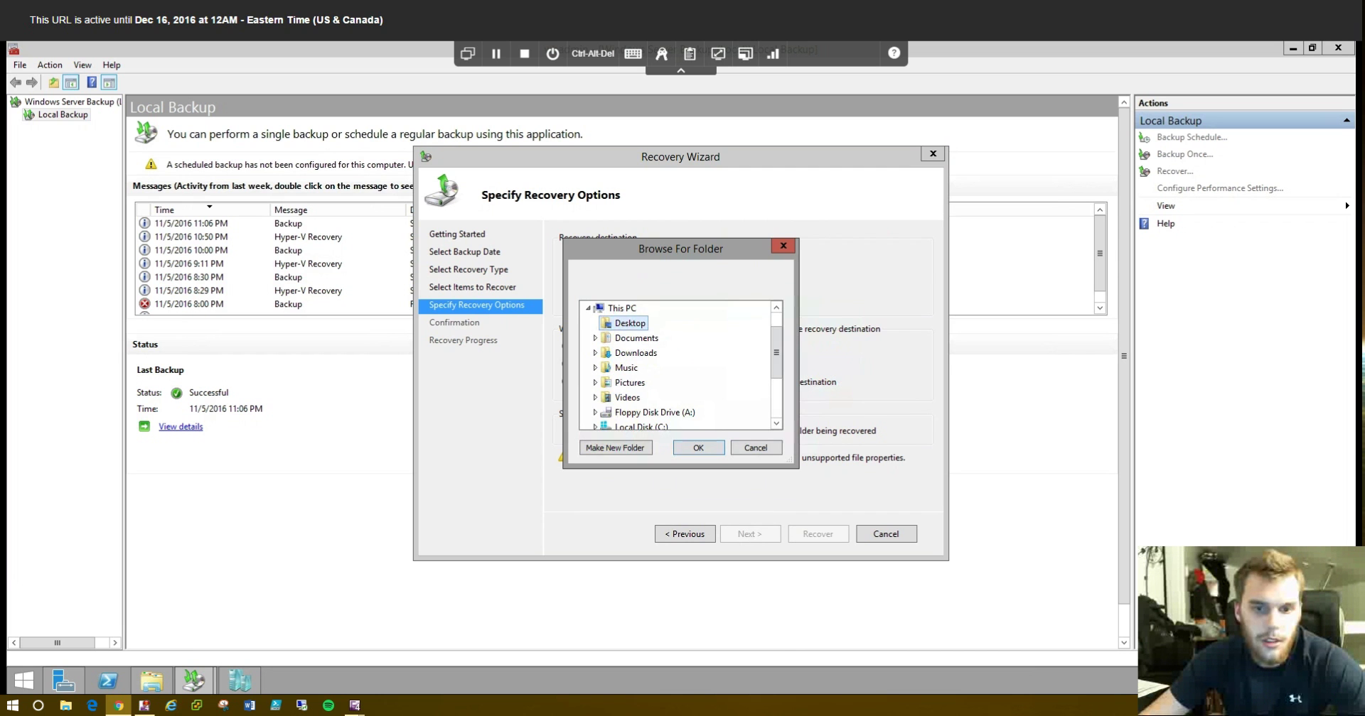
pyautogui.press('Return')
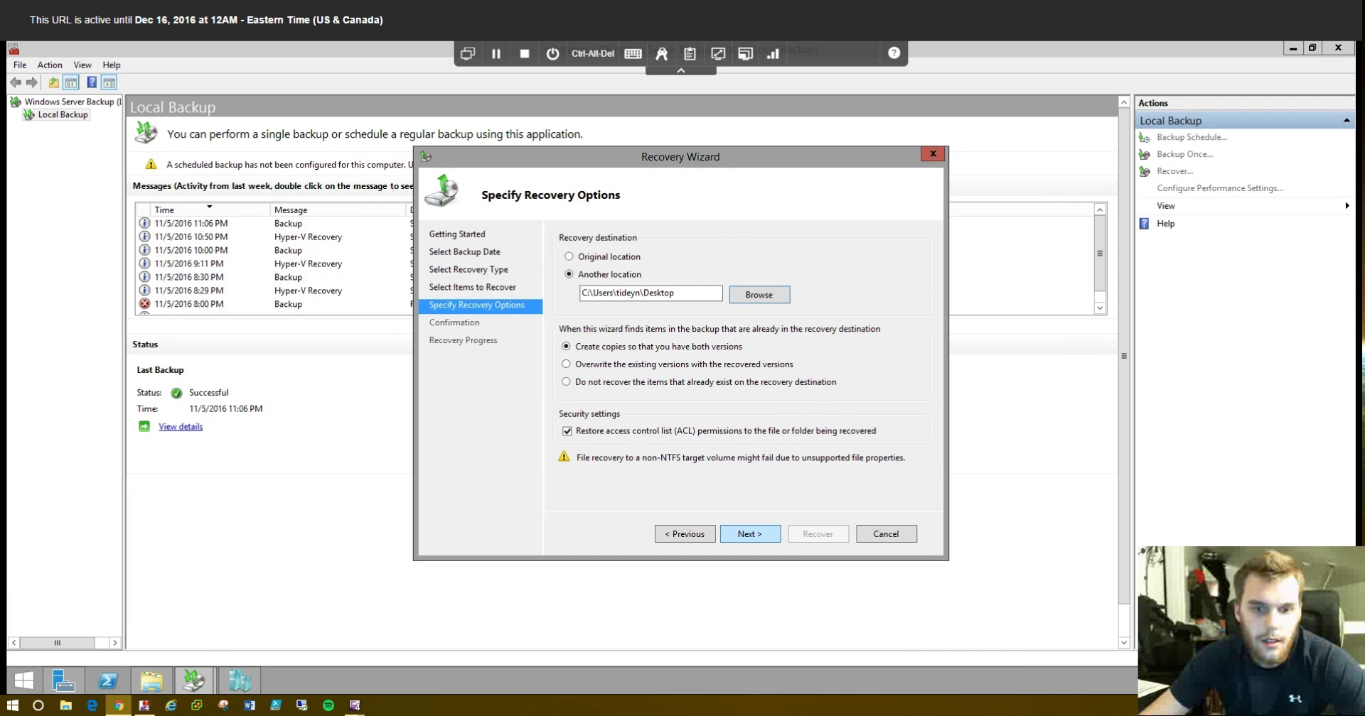
pyautogui.press('Return')
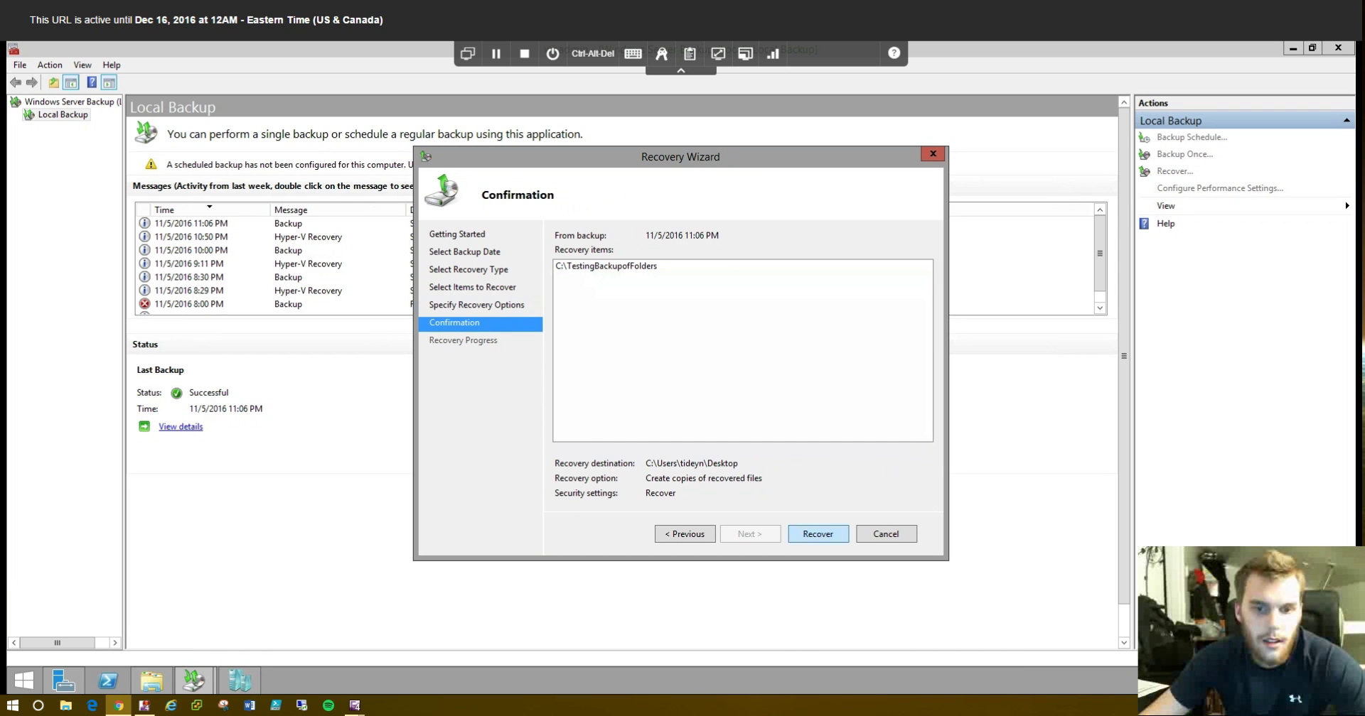
pyautogui.press('Return')
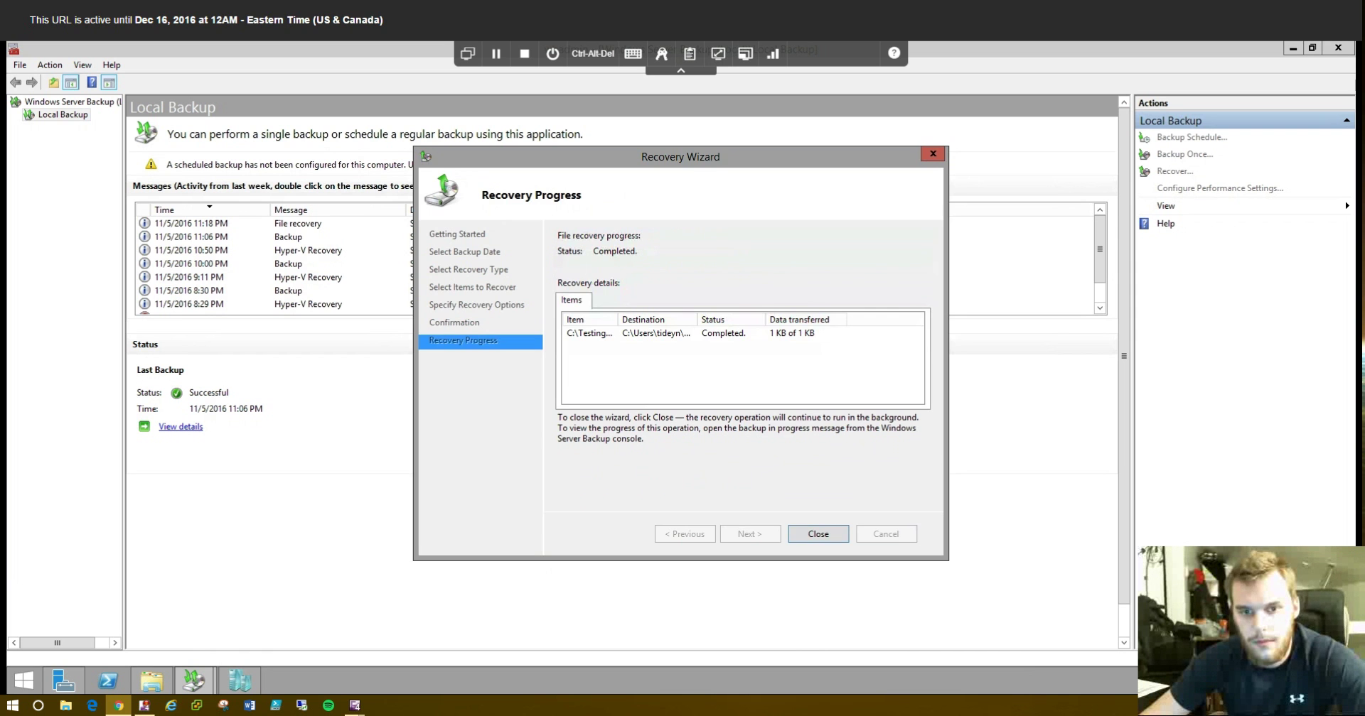
pyautogui.press('Return')
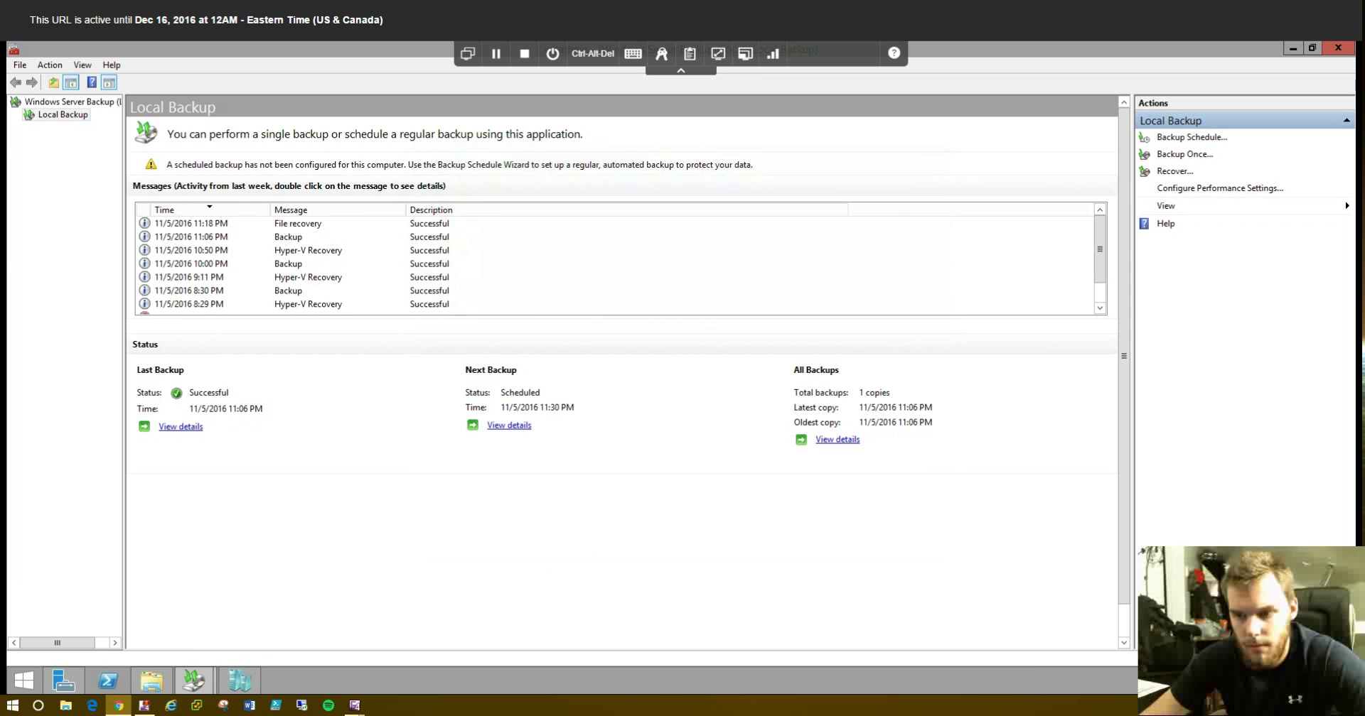
pyautogui.press('super+d')
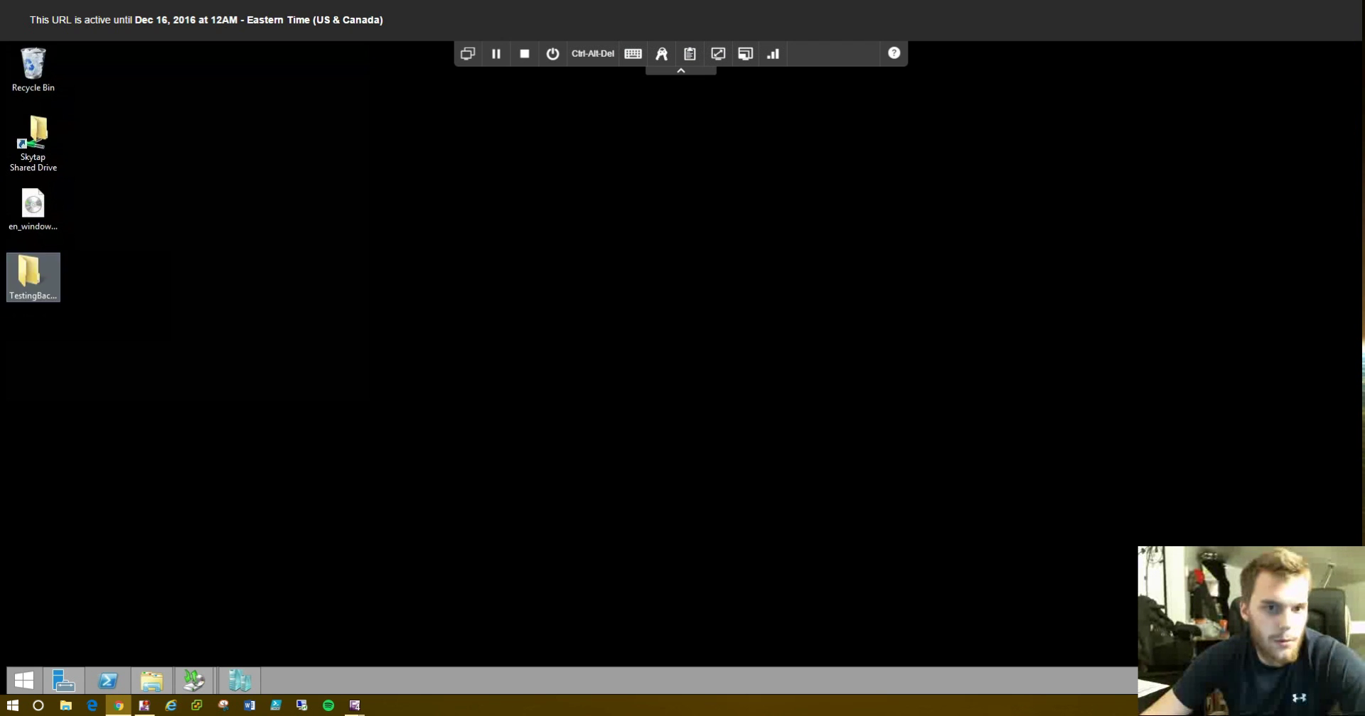
# - Check that the restored desktop TestingBackupofFolders Data folder holds three documents, then return to Windows Server Backup
pyautogui.press('Return')
pyautogui.press('Down')
pyautogui.press('Return')
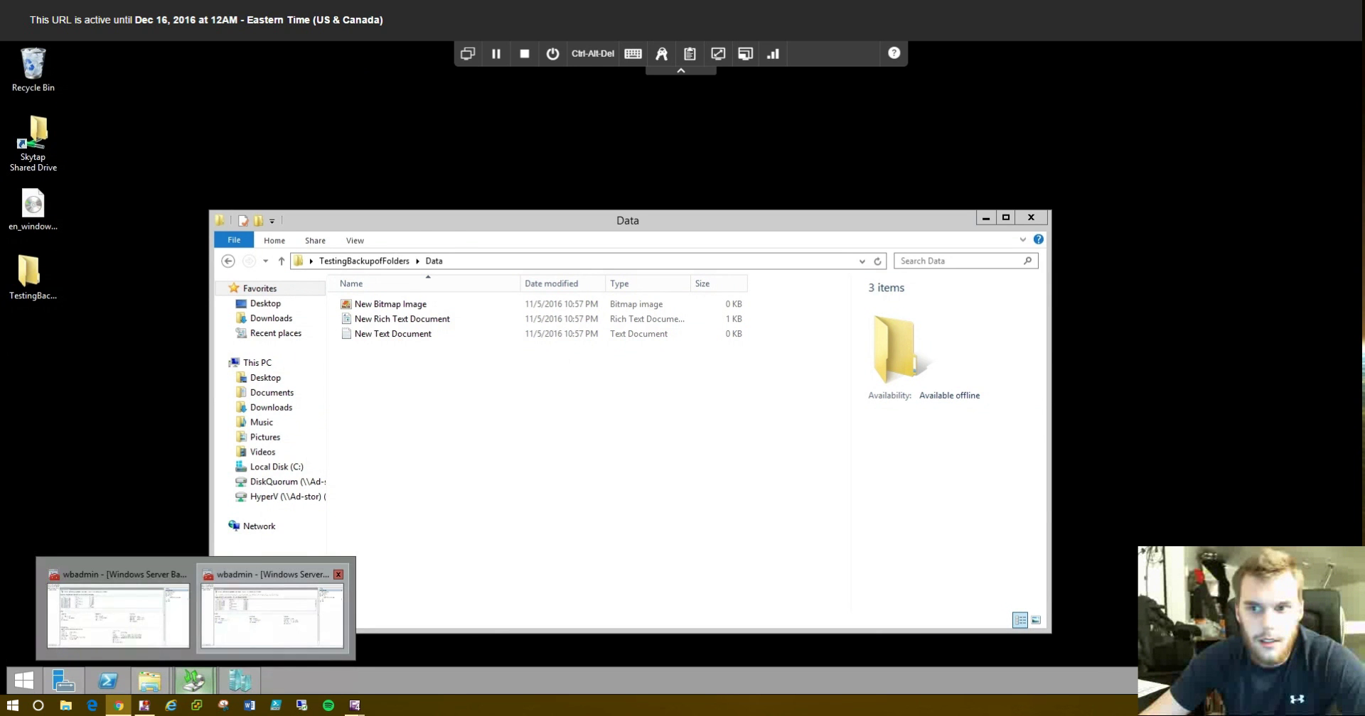
pyautogui.click(273, 608)
# - Recover TestingBackupofFolders from the 11/5/2016 11:06 PM backup to its original C: location
pyautogui.click(1174, 170)
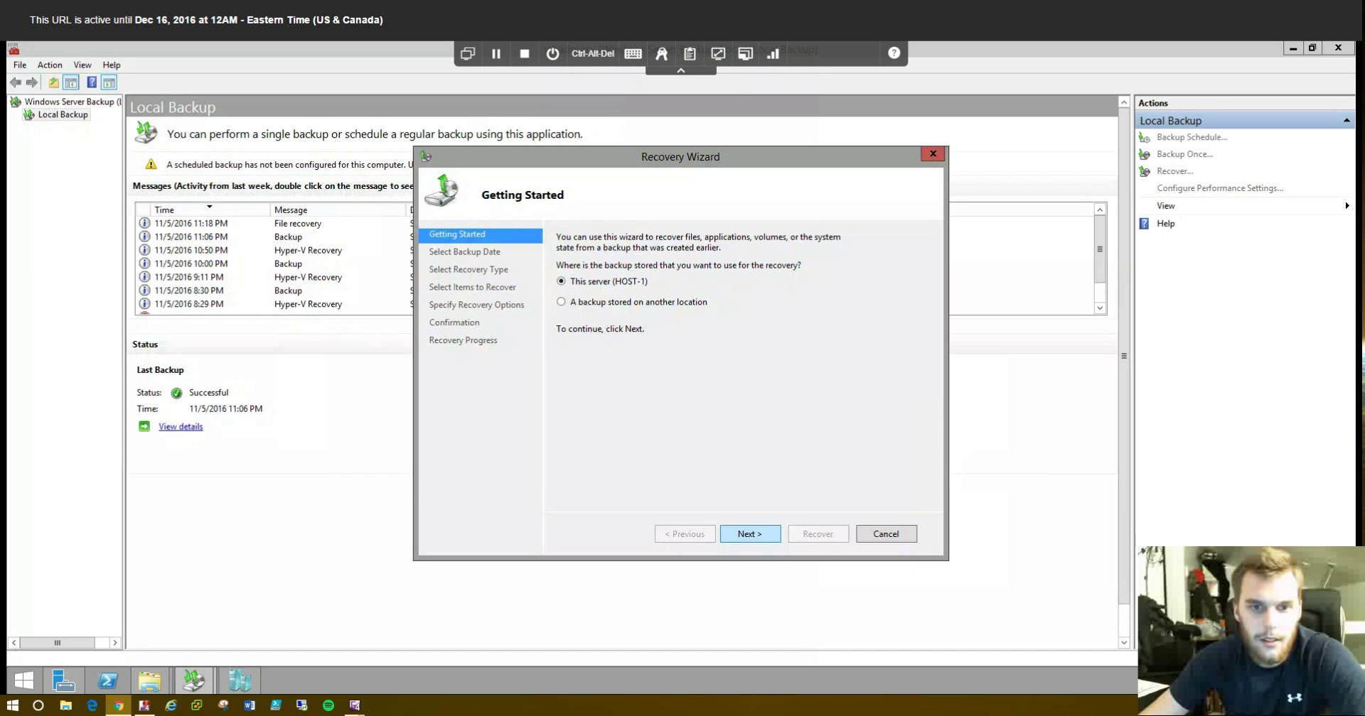
pyautogui.click(750, 534)
pyautogui.click(750, 533)
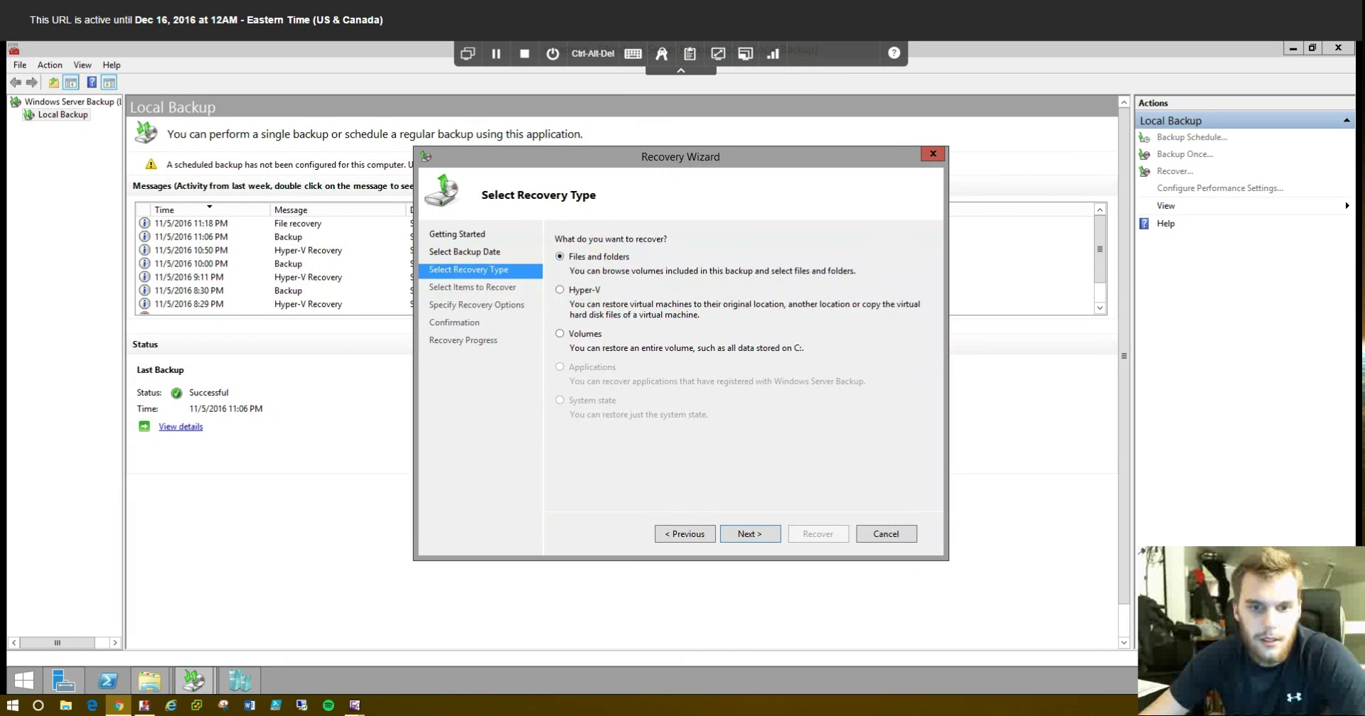
pyautogui.click(750, 533)
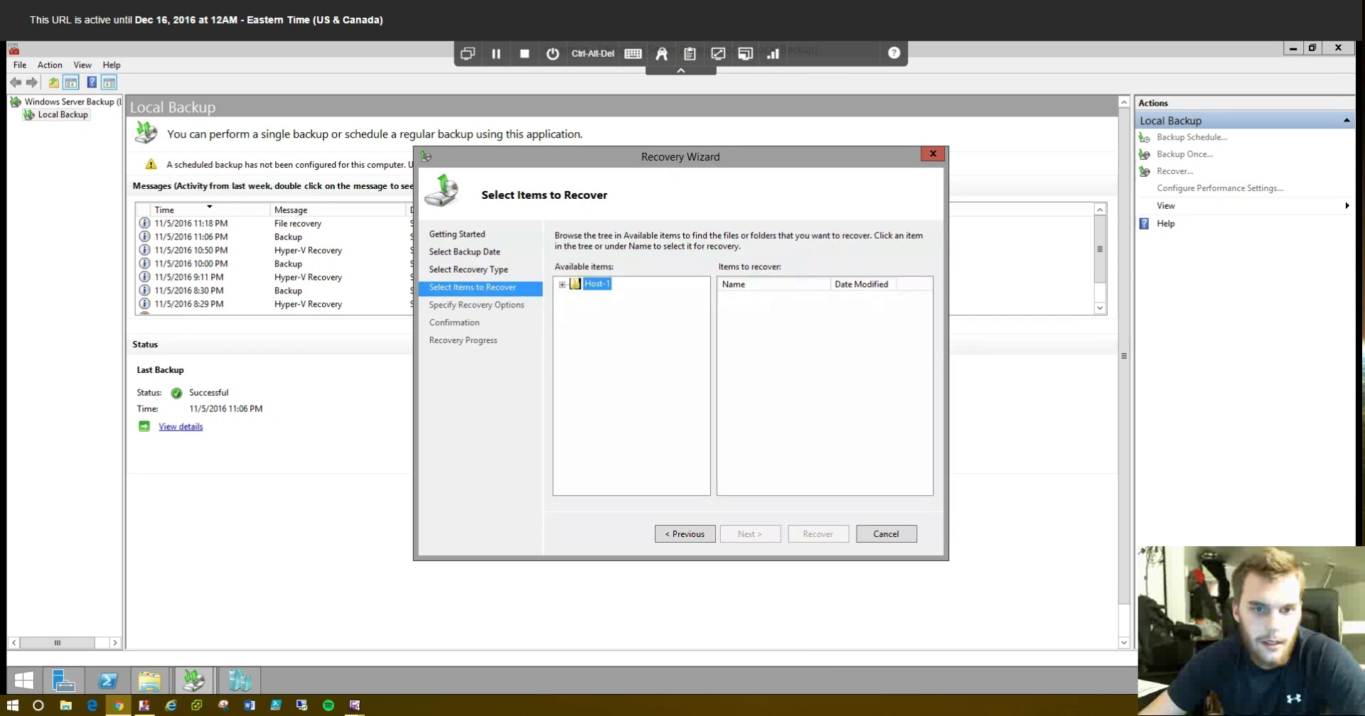
pyautogui.press('Right')
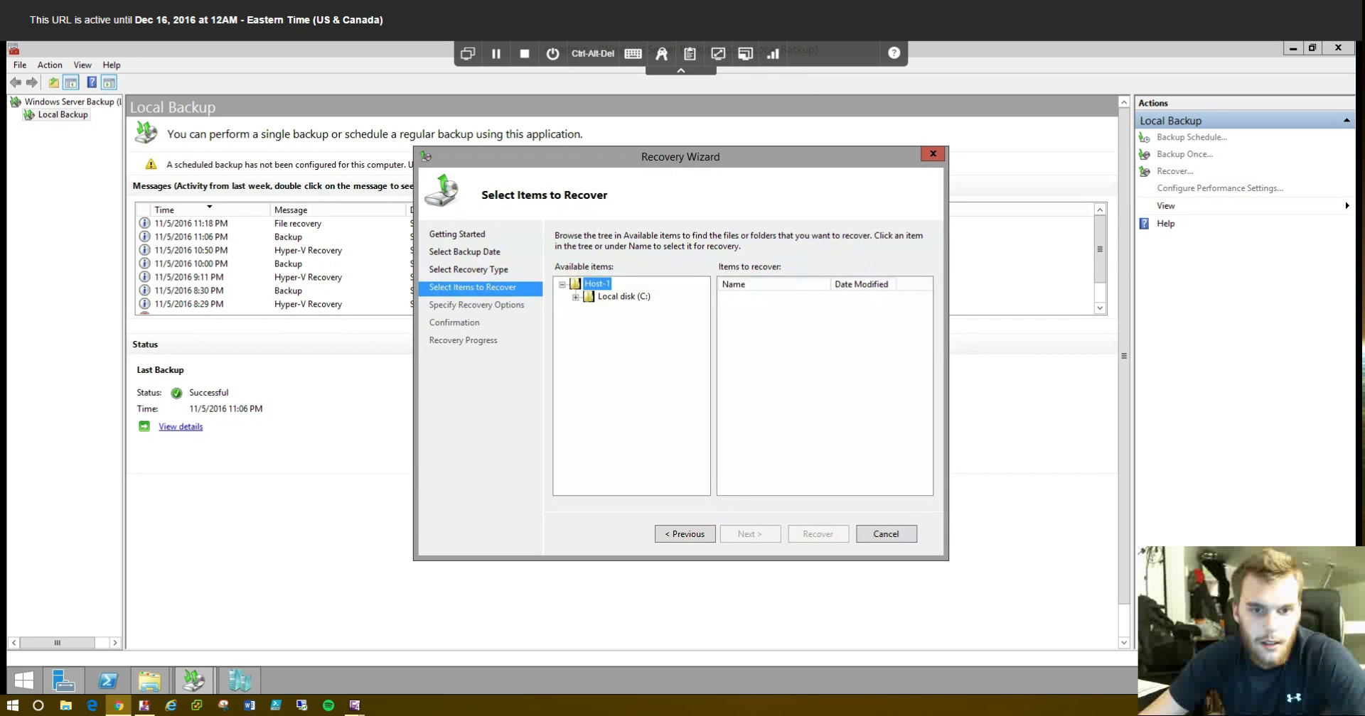
pyautogui.click(588, 322)
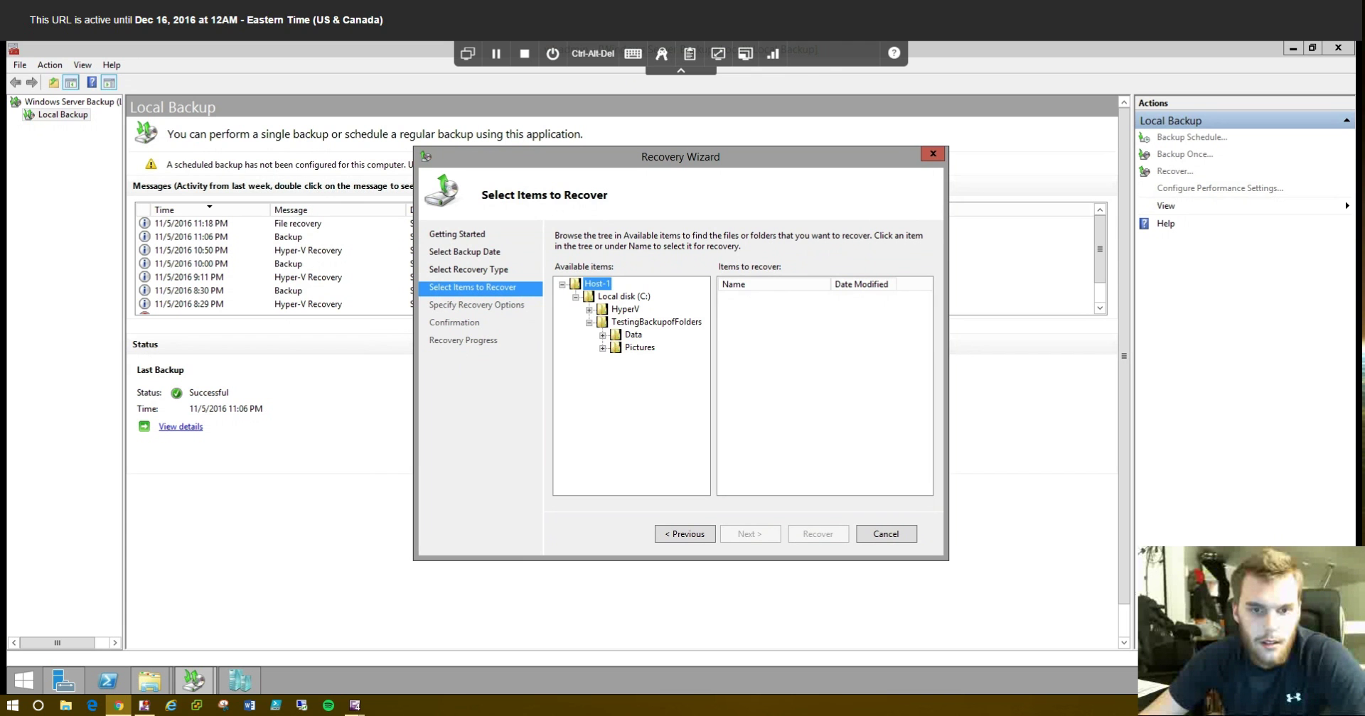
pyautogui.click(655, 322)
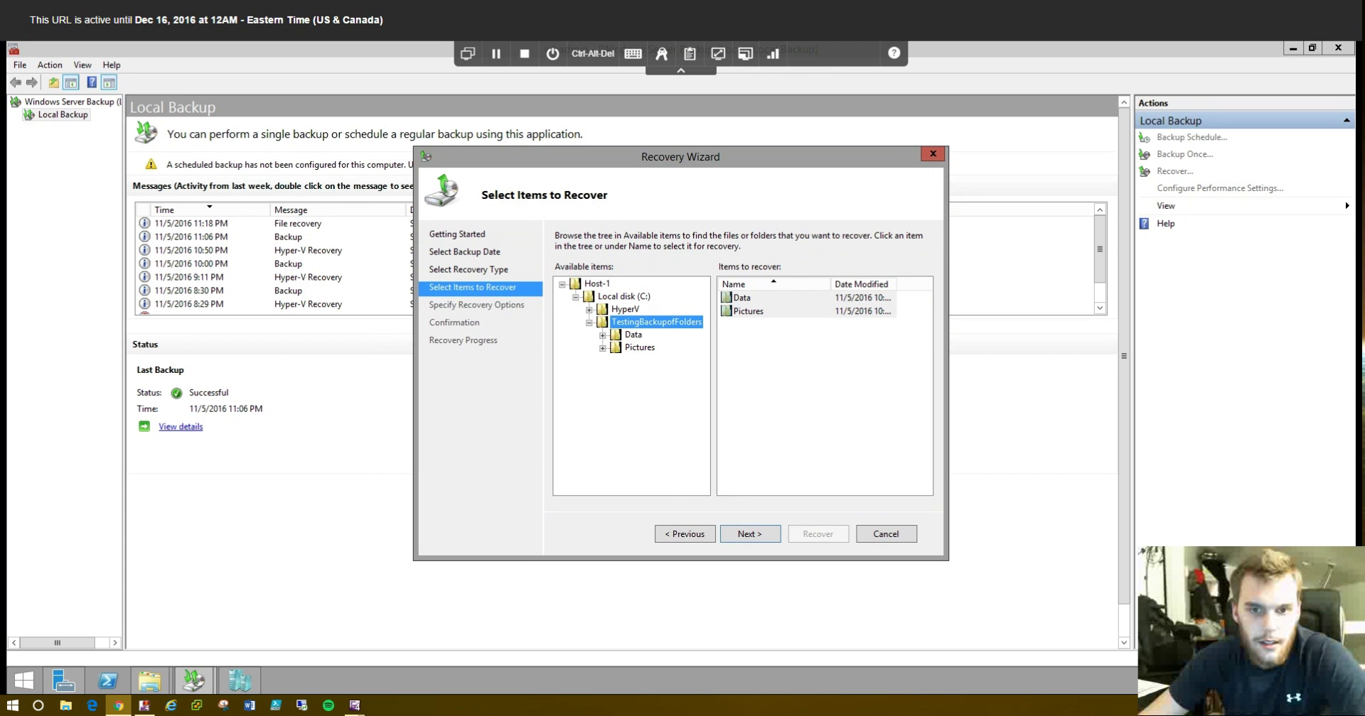
pyautogui.click(750, 534)
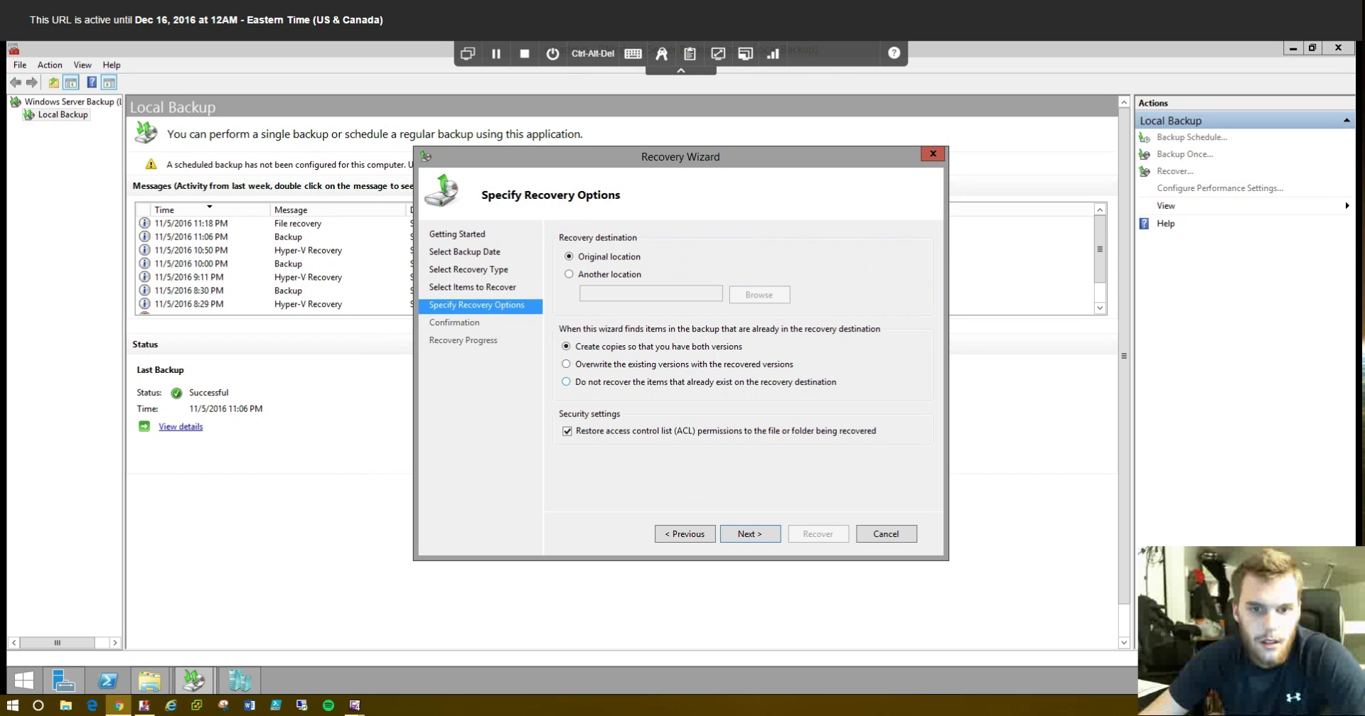
pyautogui.click(750, 534)
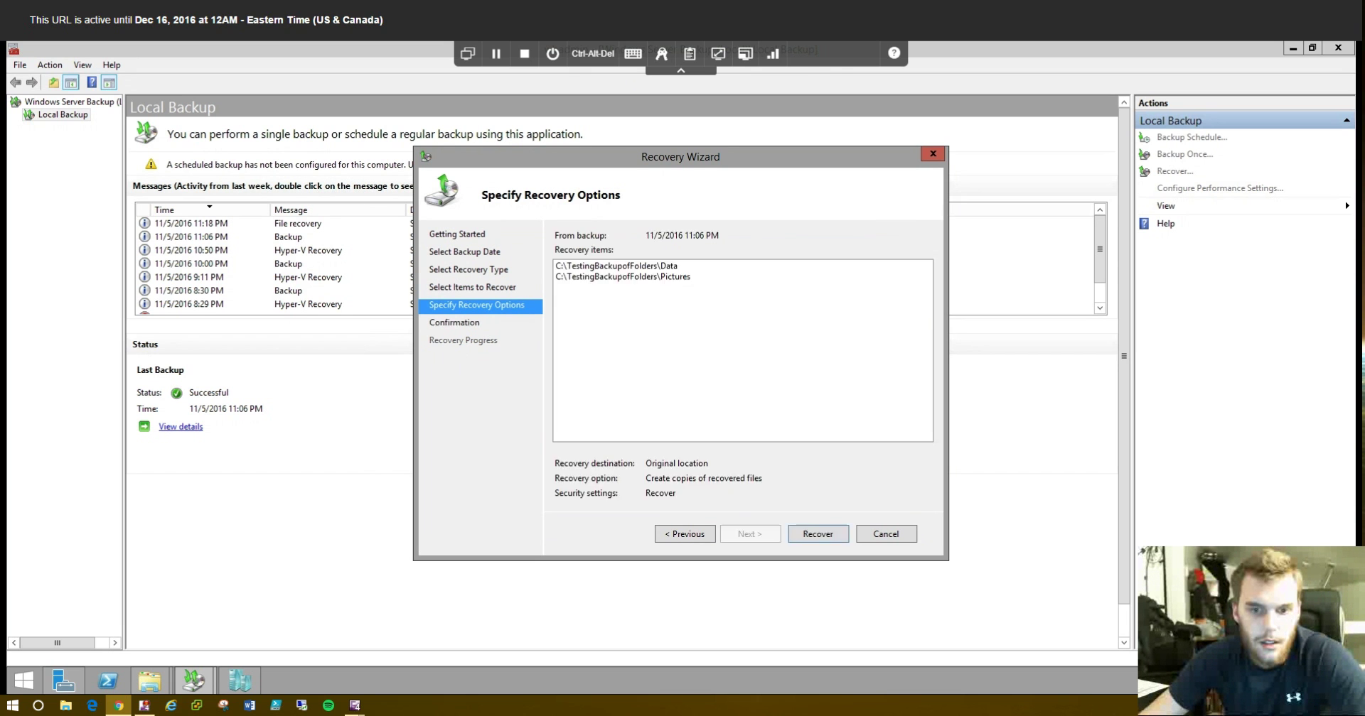
pyautogui.click(818, 534)
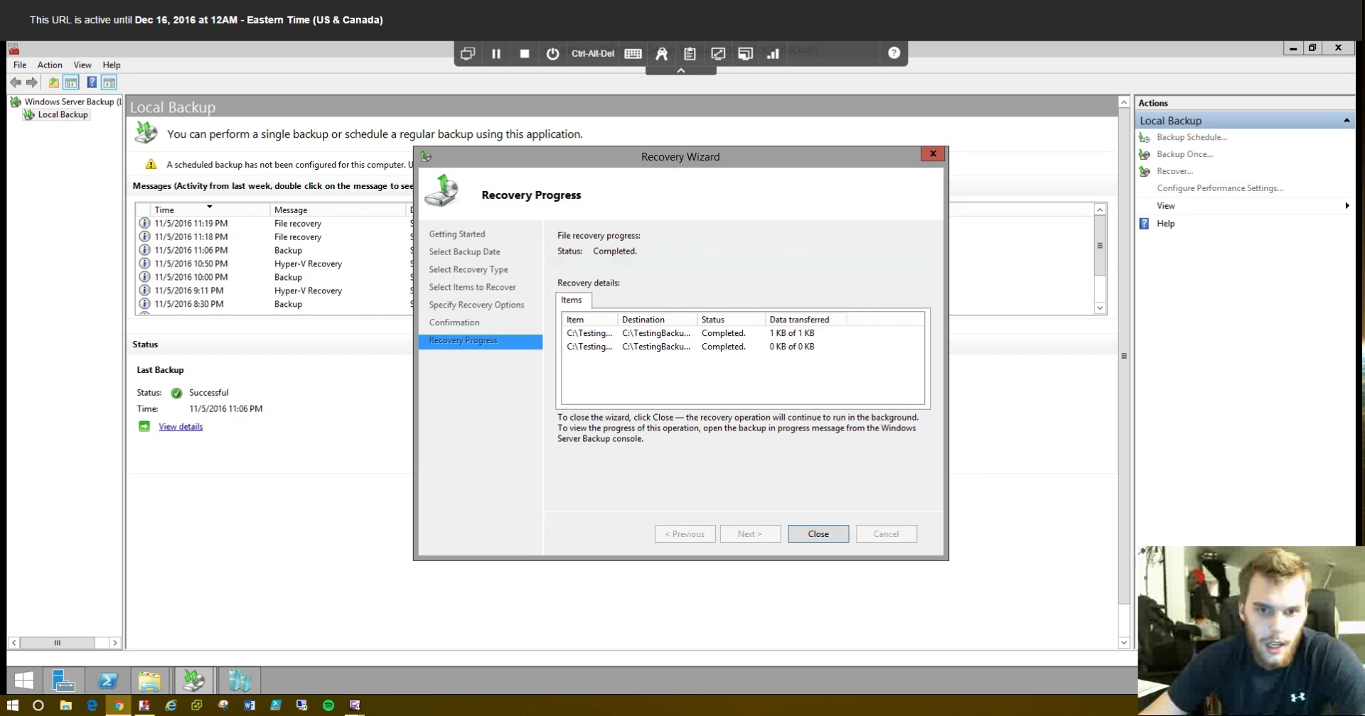
# - Close the finished recovery and confirm C:\TestingBackupofFolders again contains the Data and Pictures folders
pyautogui.press('Return')
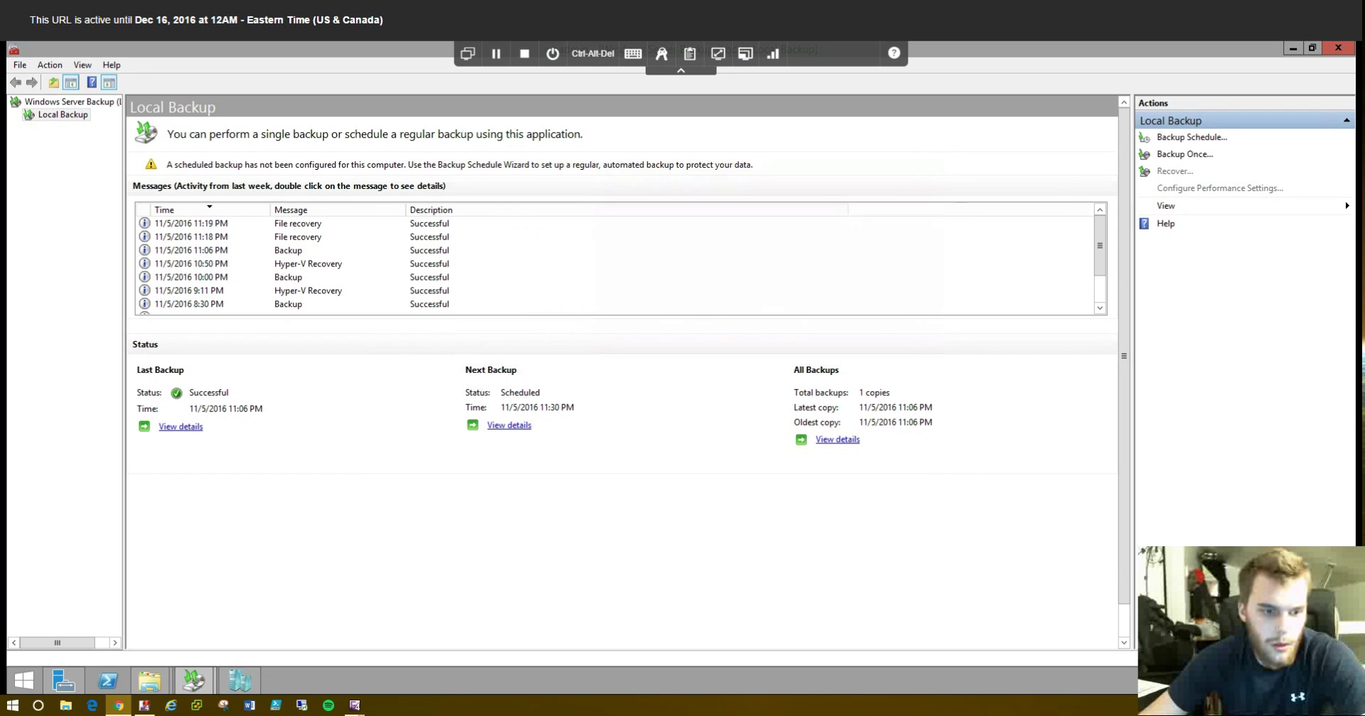
pyautogui.moveTo(149, 681)
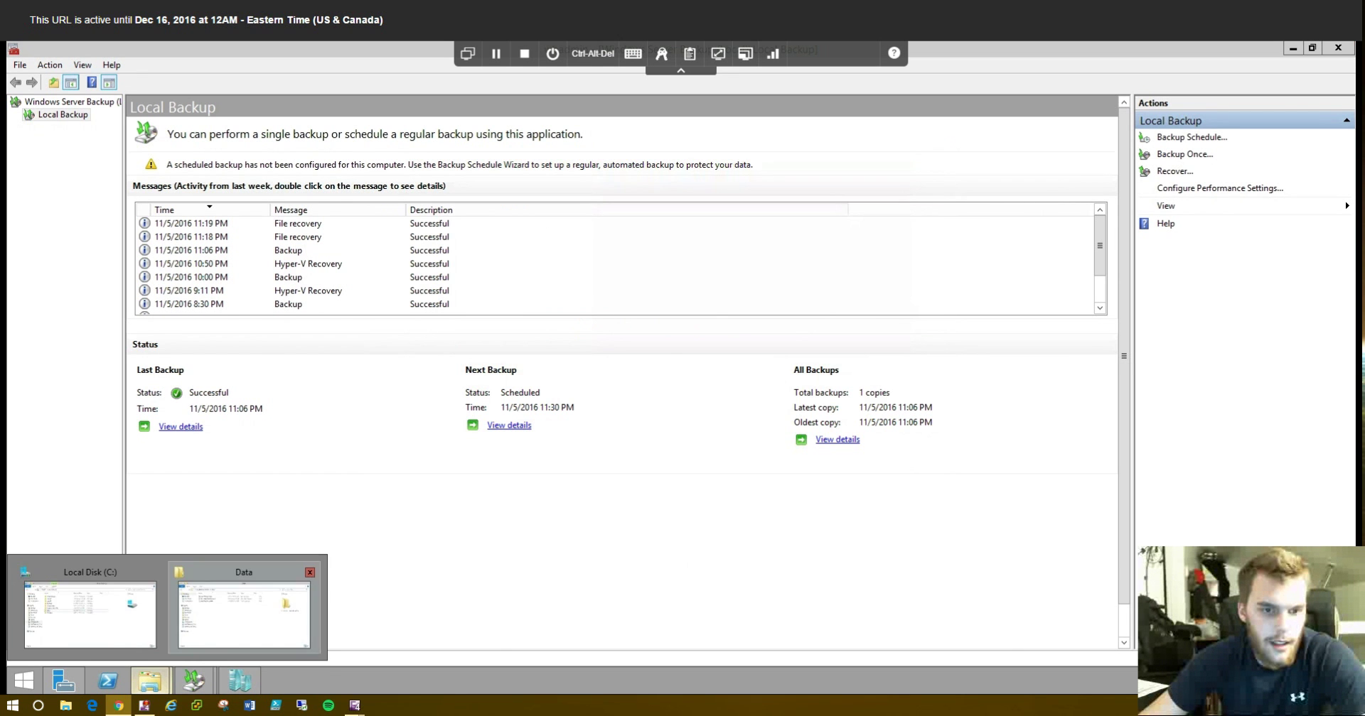
pyautogui.click(89, 611)
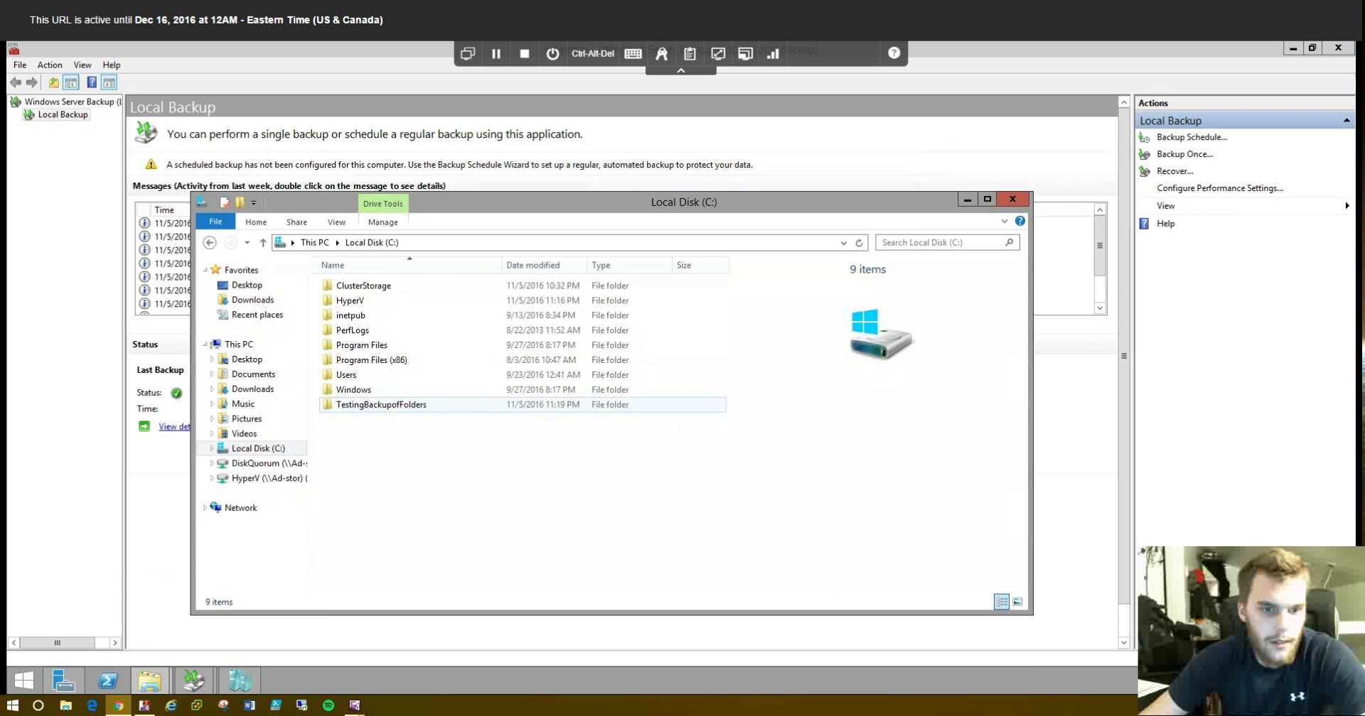
pyautogui.doubleClick(380, 404)
pyautogui.moveTo(397, 386); pyautogui.dragTo(395, 276)
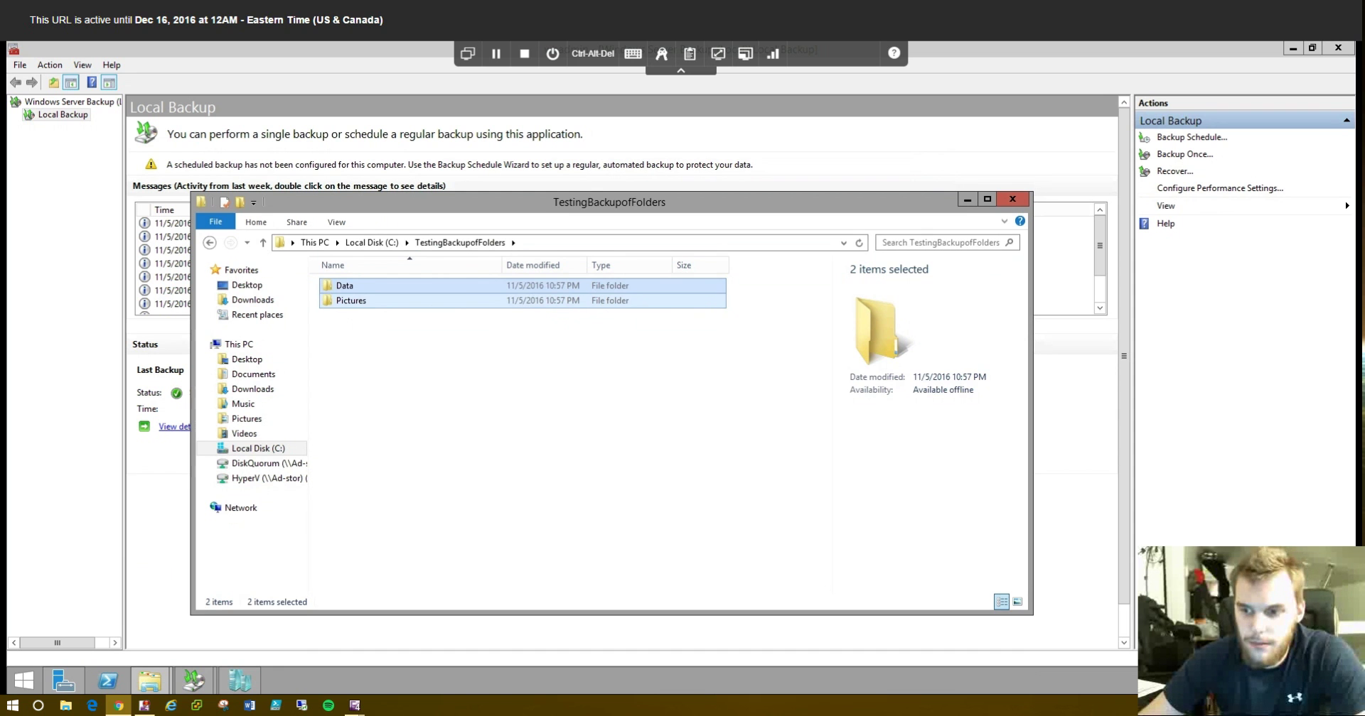
pyautogui.click(395, 276)
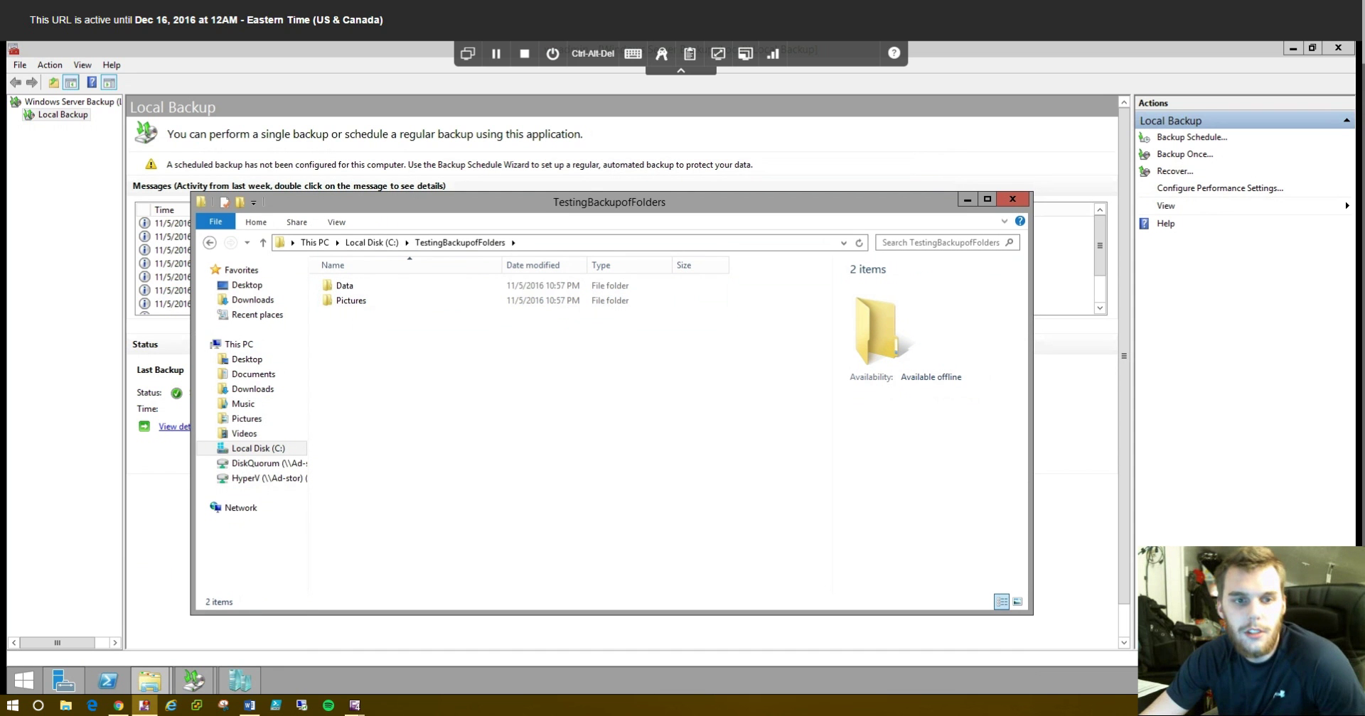